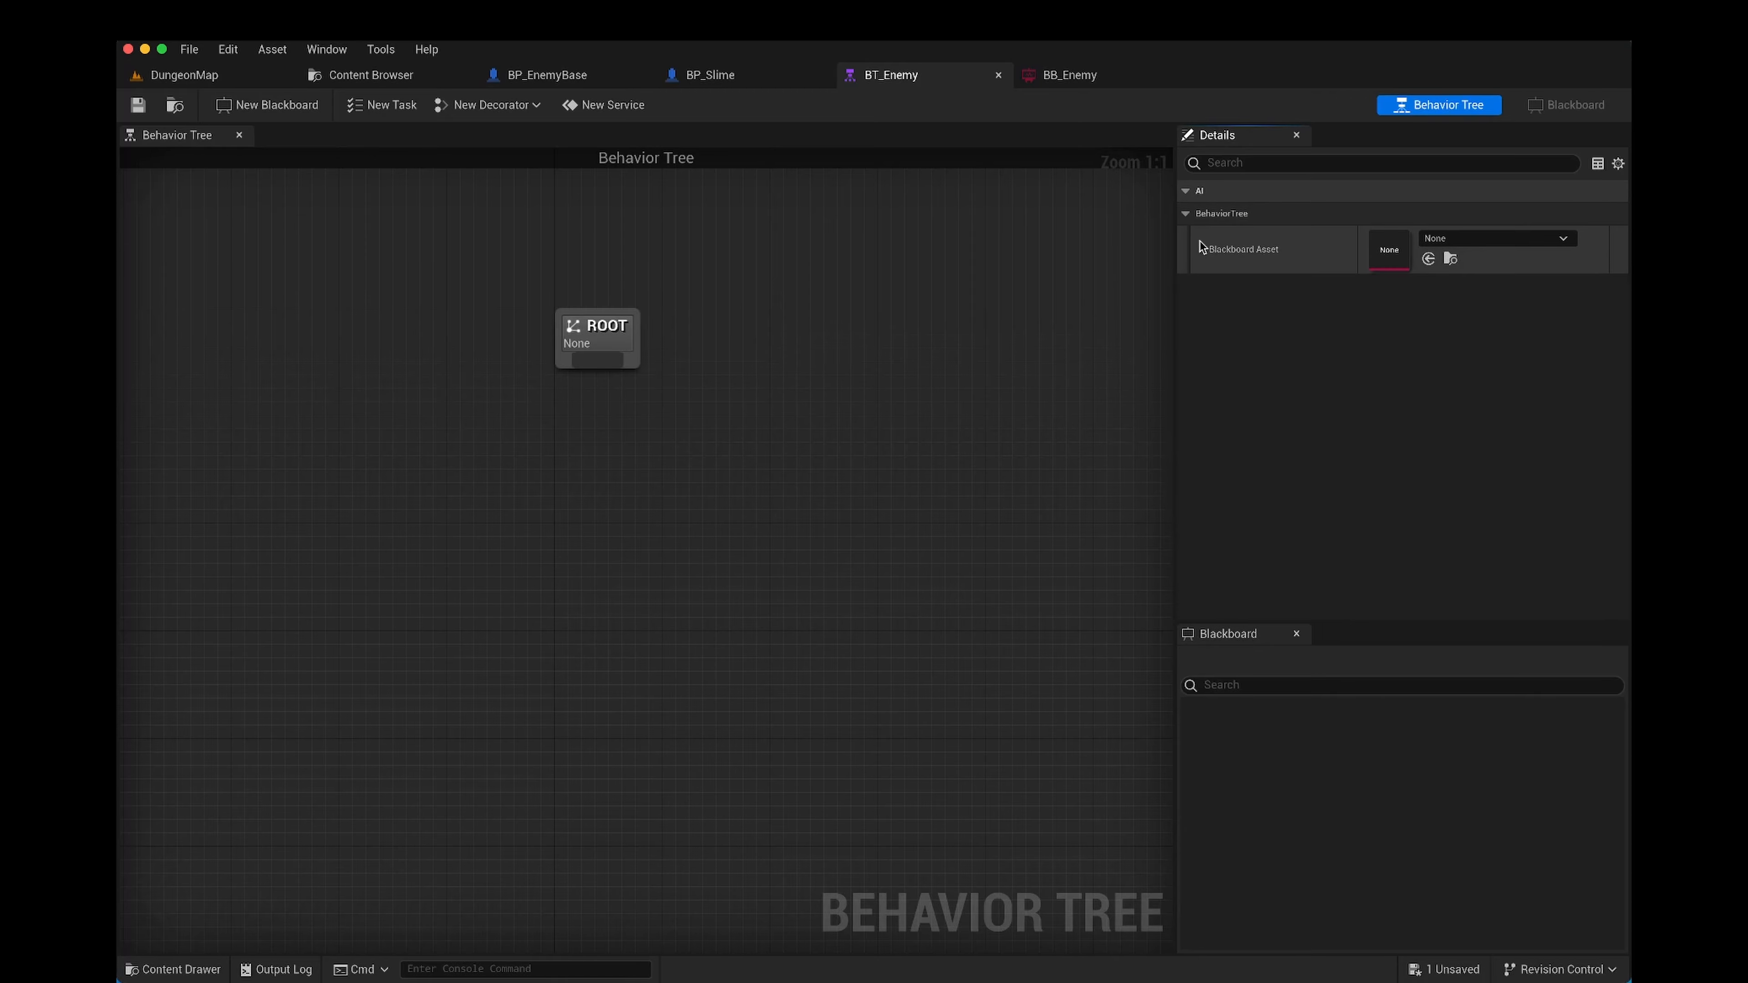
# Step: Set the behavior tree's Blackboard Asset to BB_Enemy and try the switch between its Behavior Tree and Blackboard modes
pyautogui.click(1486, 240)
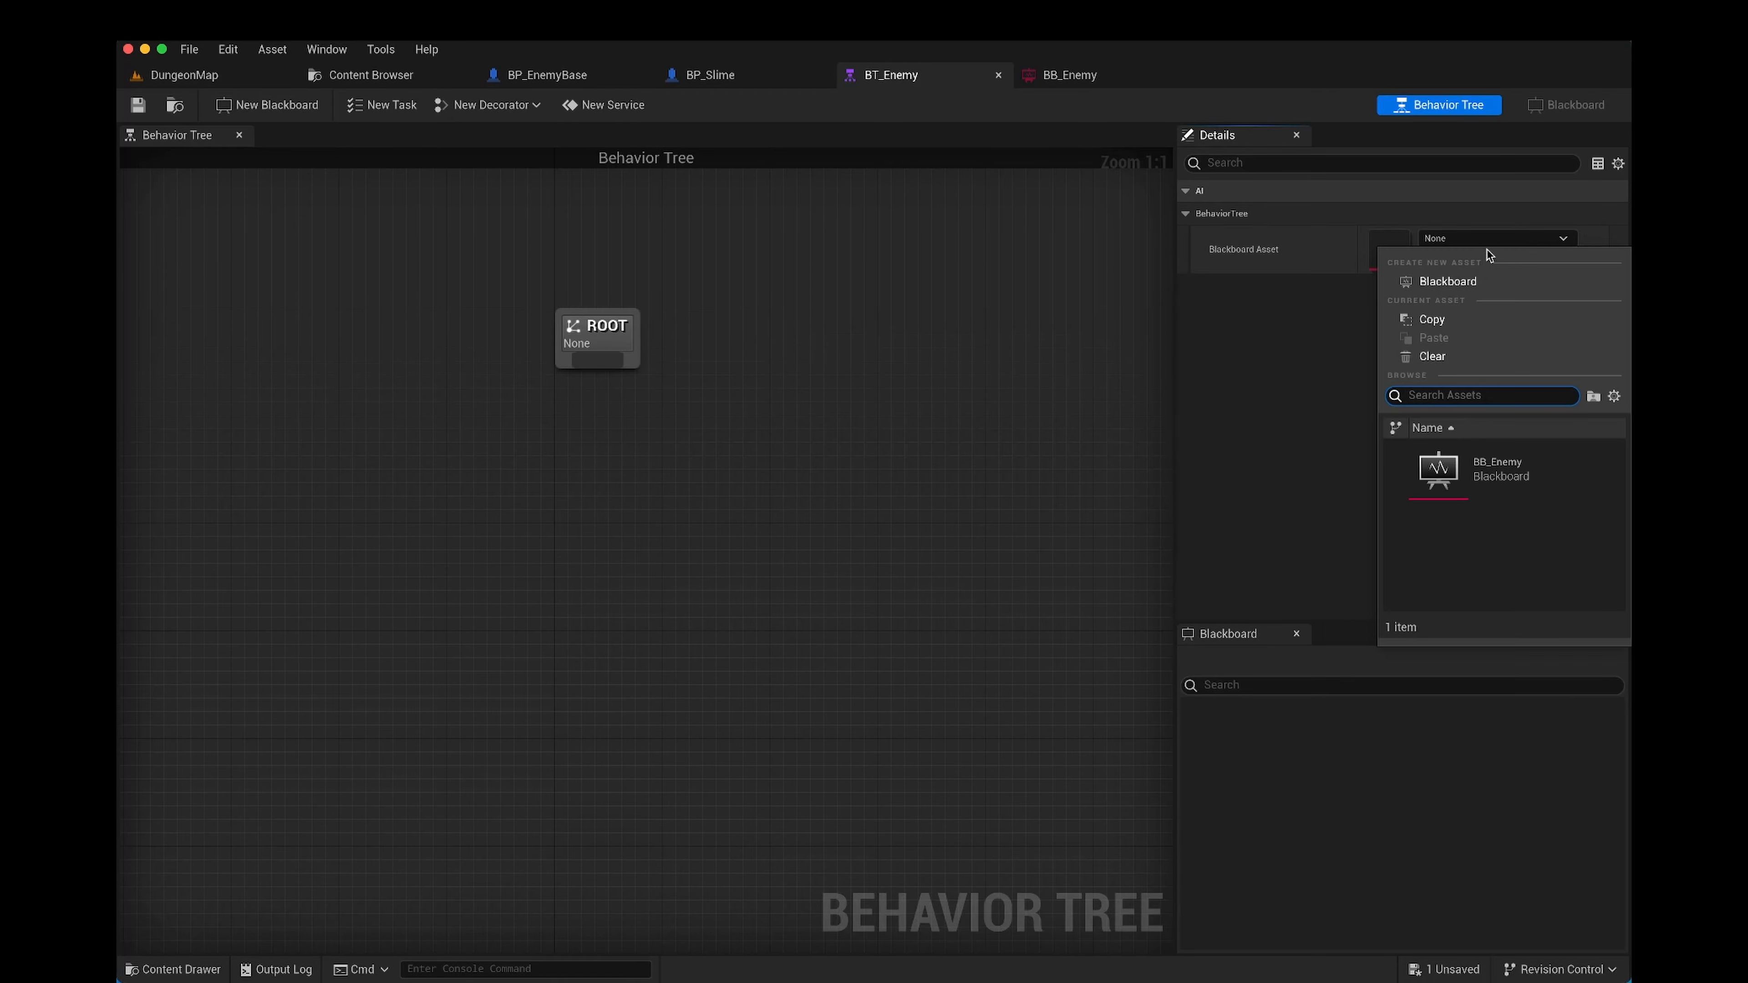
pyautogui.click(1436, 462)
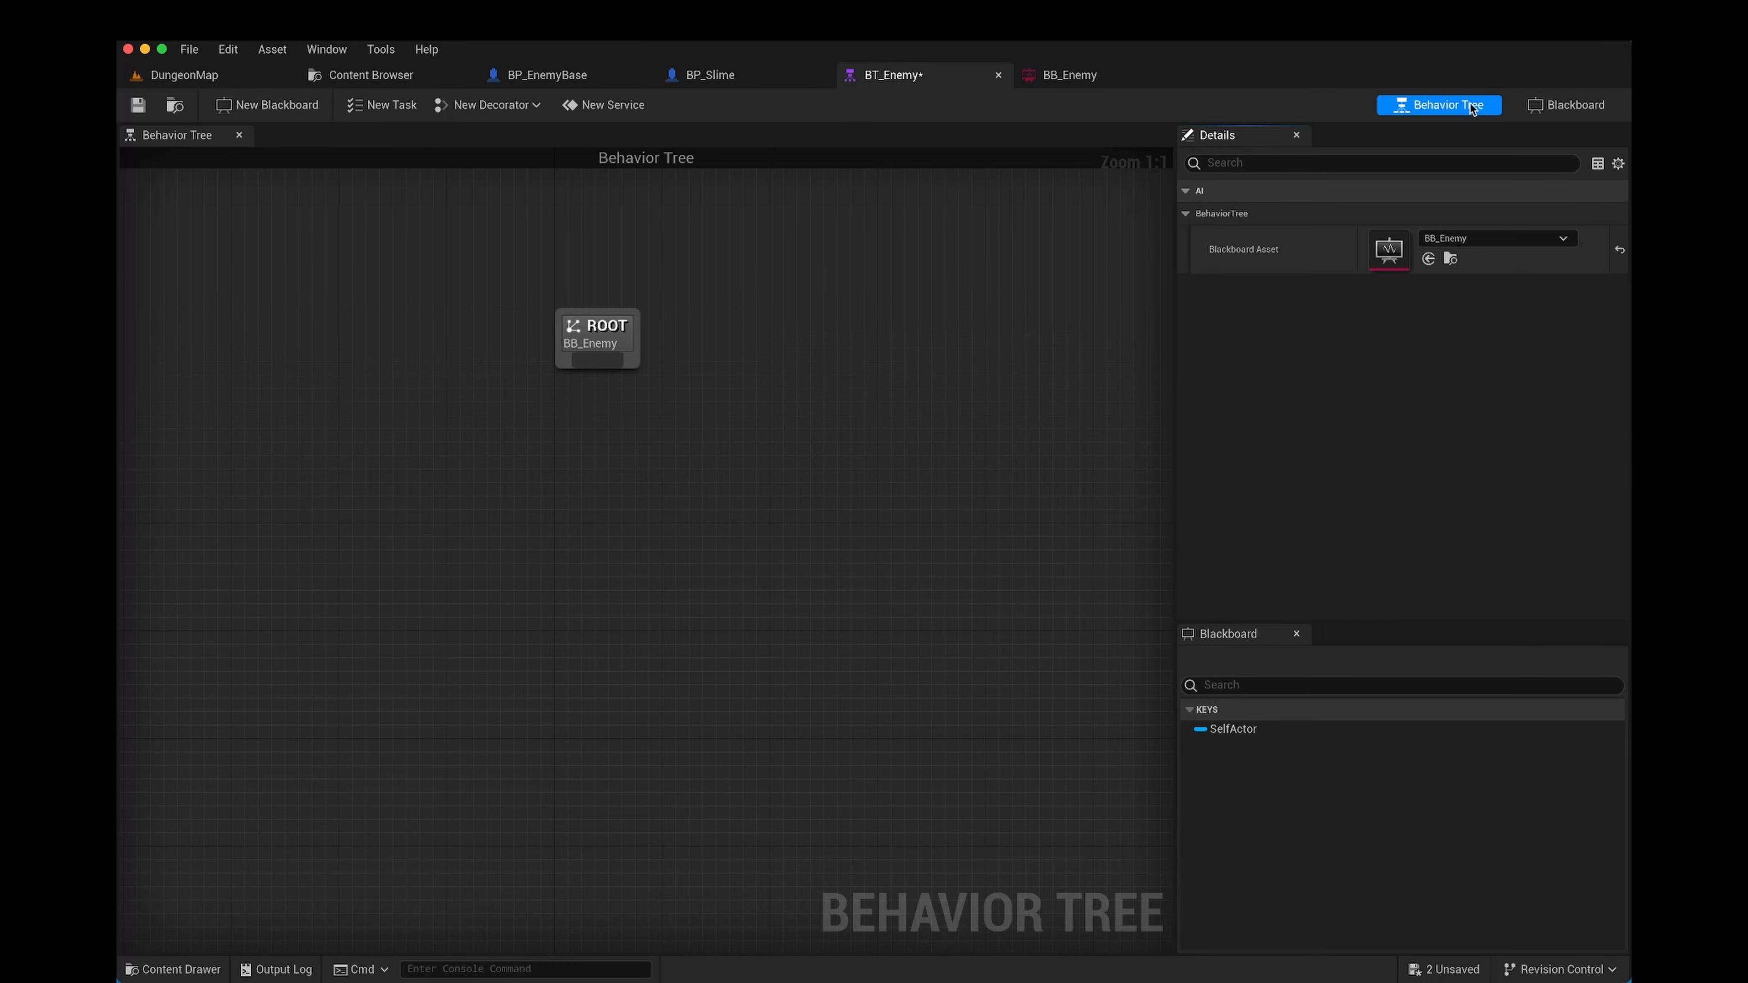
pyautogui.click(1550, 106)
pyautogui.click(1479, 107)
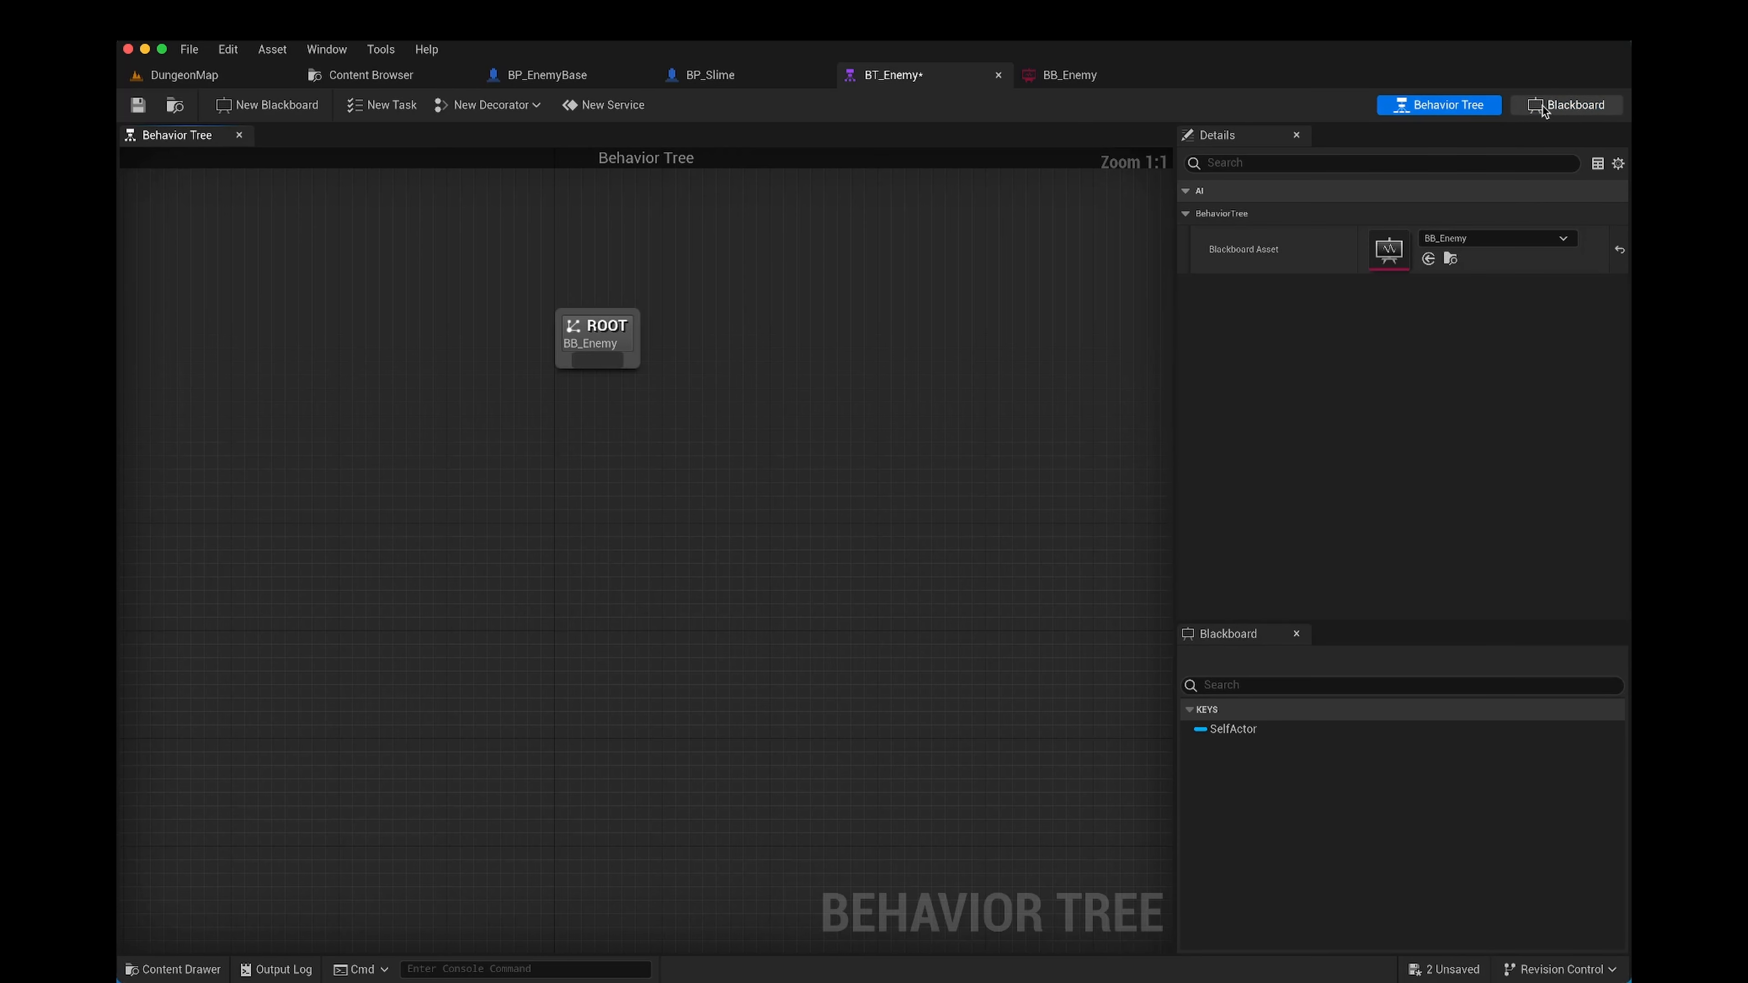
pyautogui.click(1523, 104)
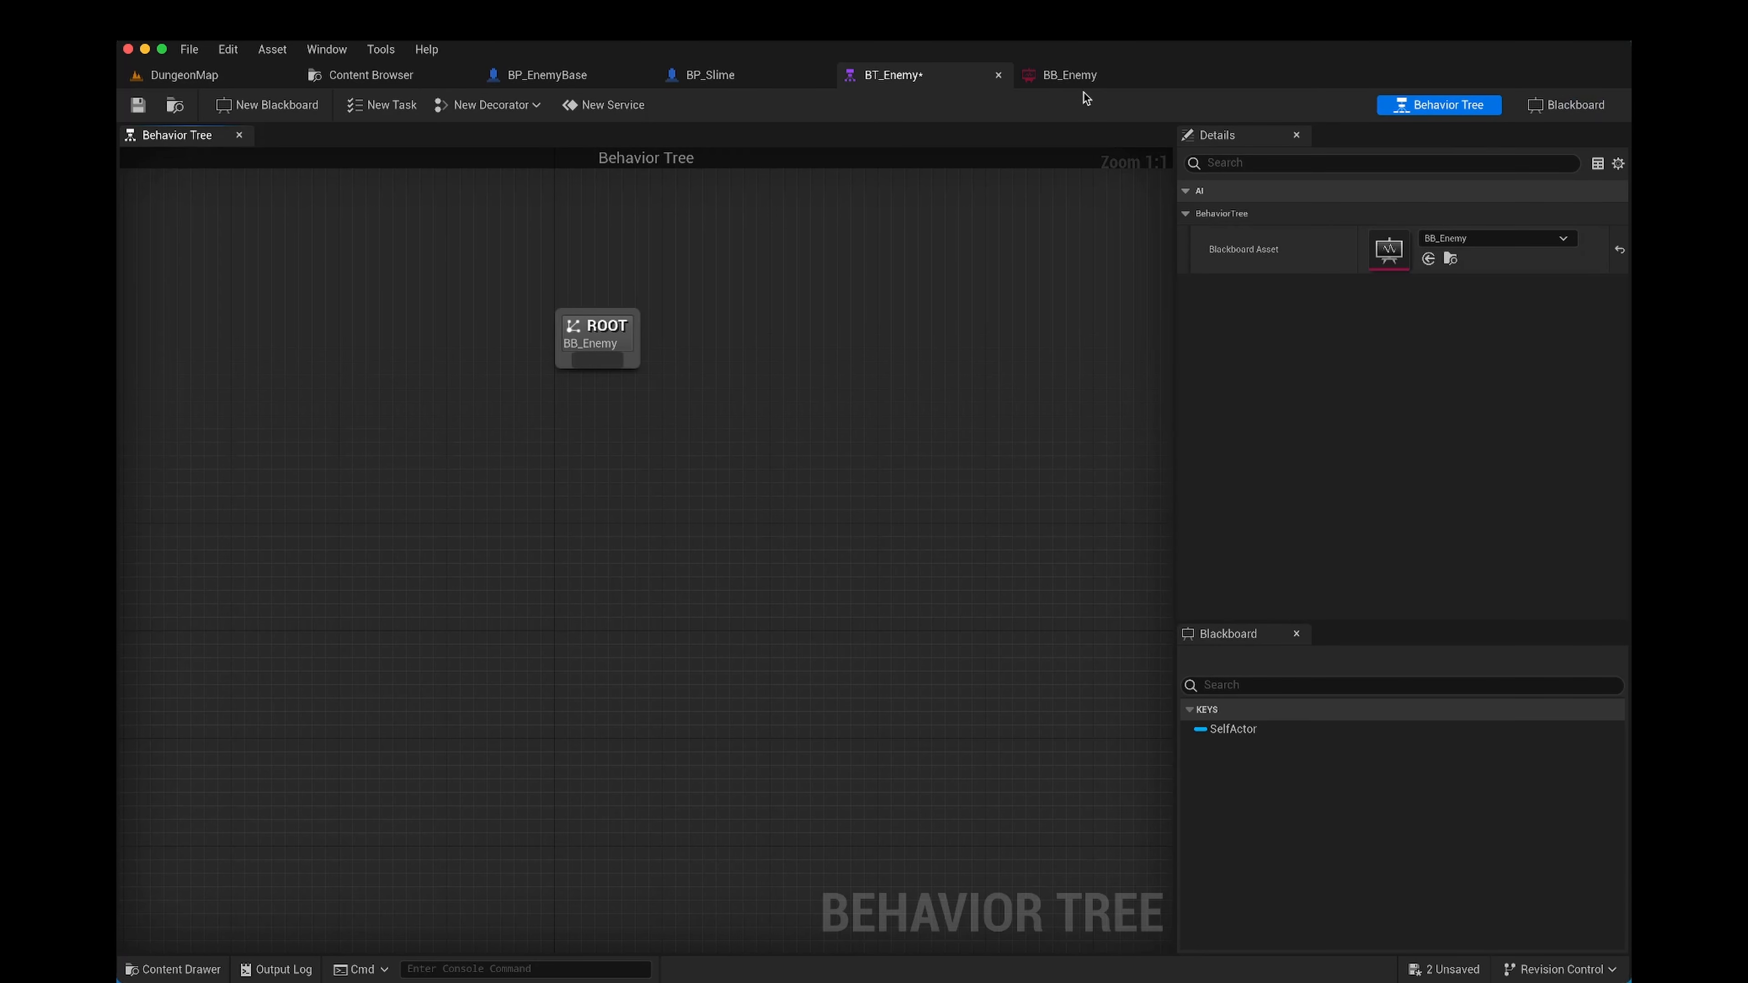
# Step: Close the separate BB_Enemy editor, check access to the blackboard from within BT_Enemy, and save the behavior tree
pyautogui.click(1082, 79)
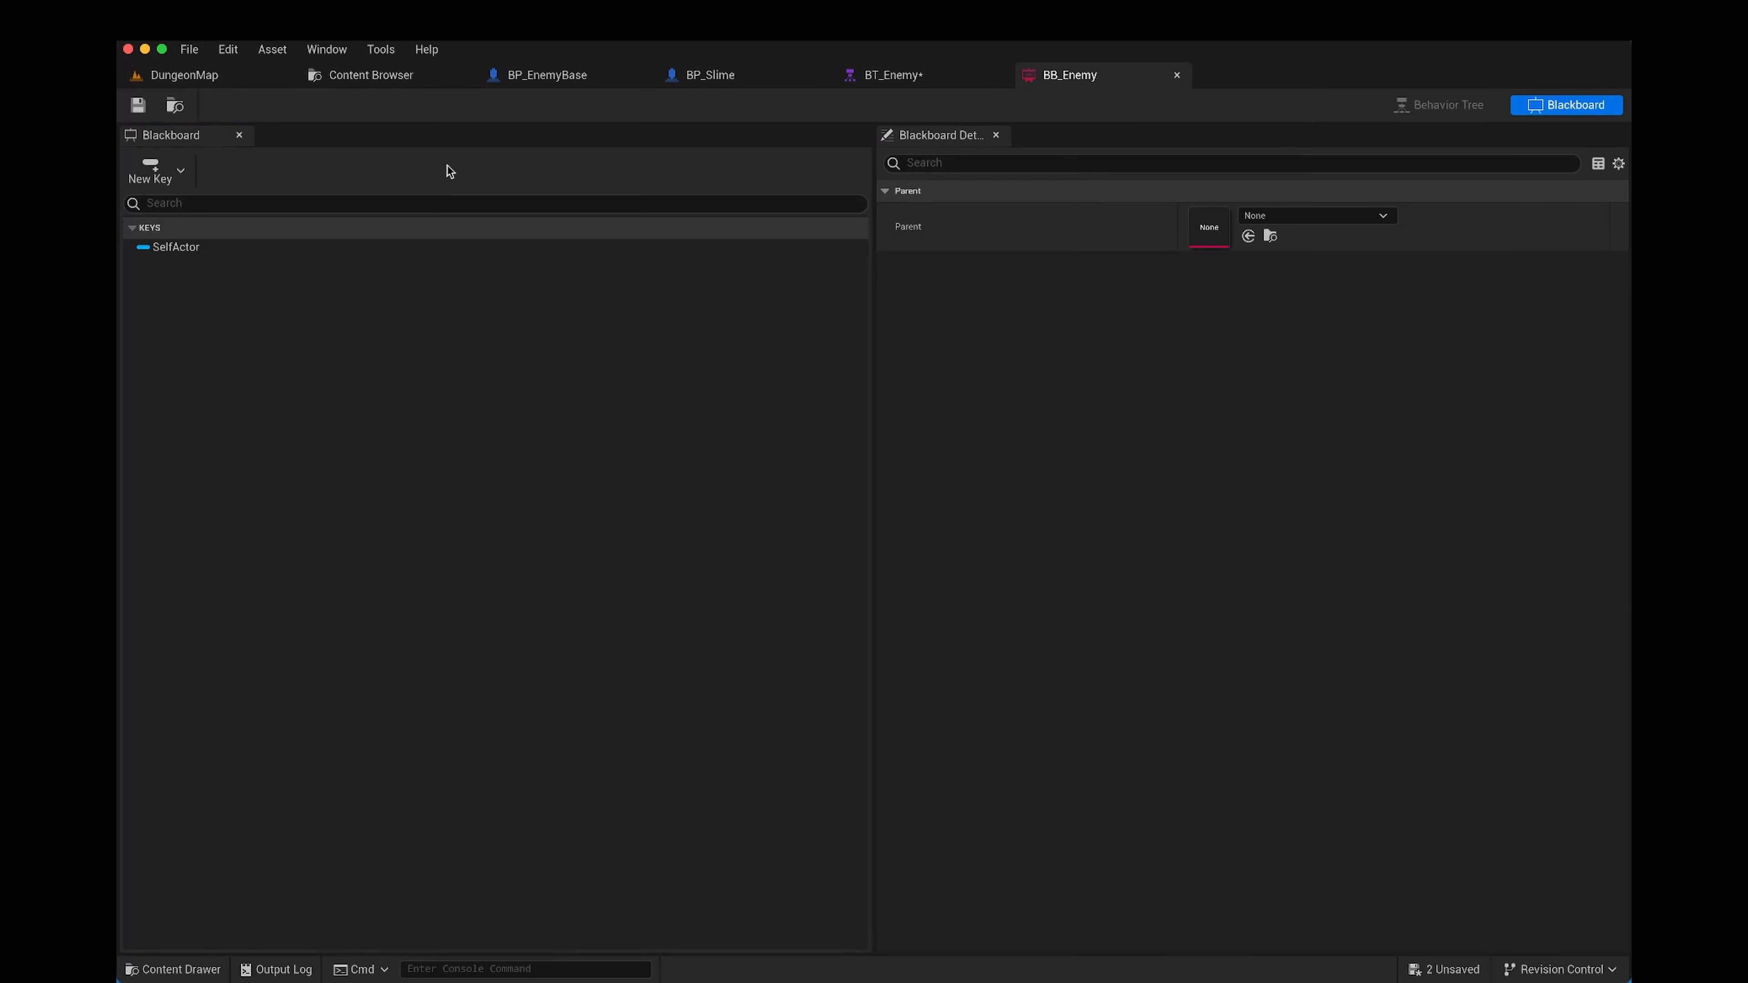
pyautogui.click(1177, 74)
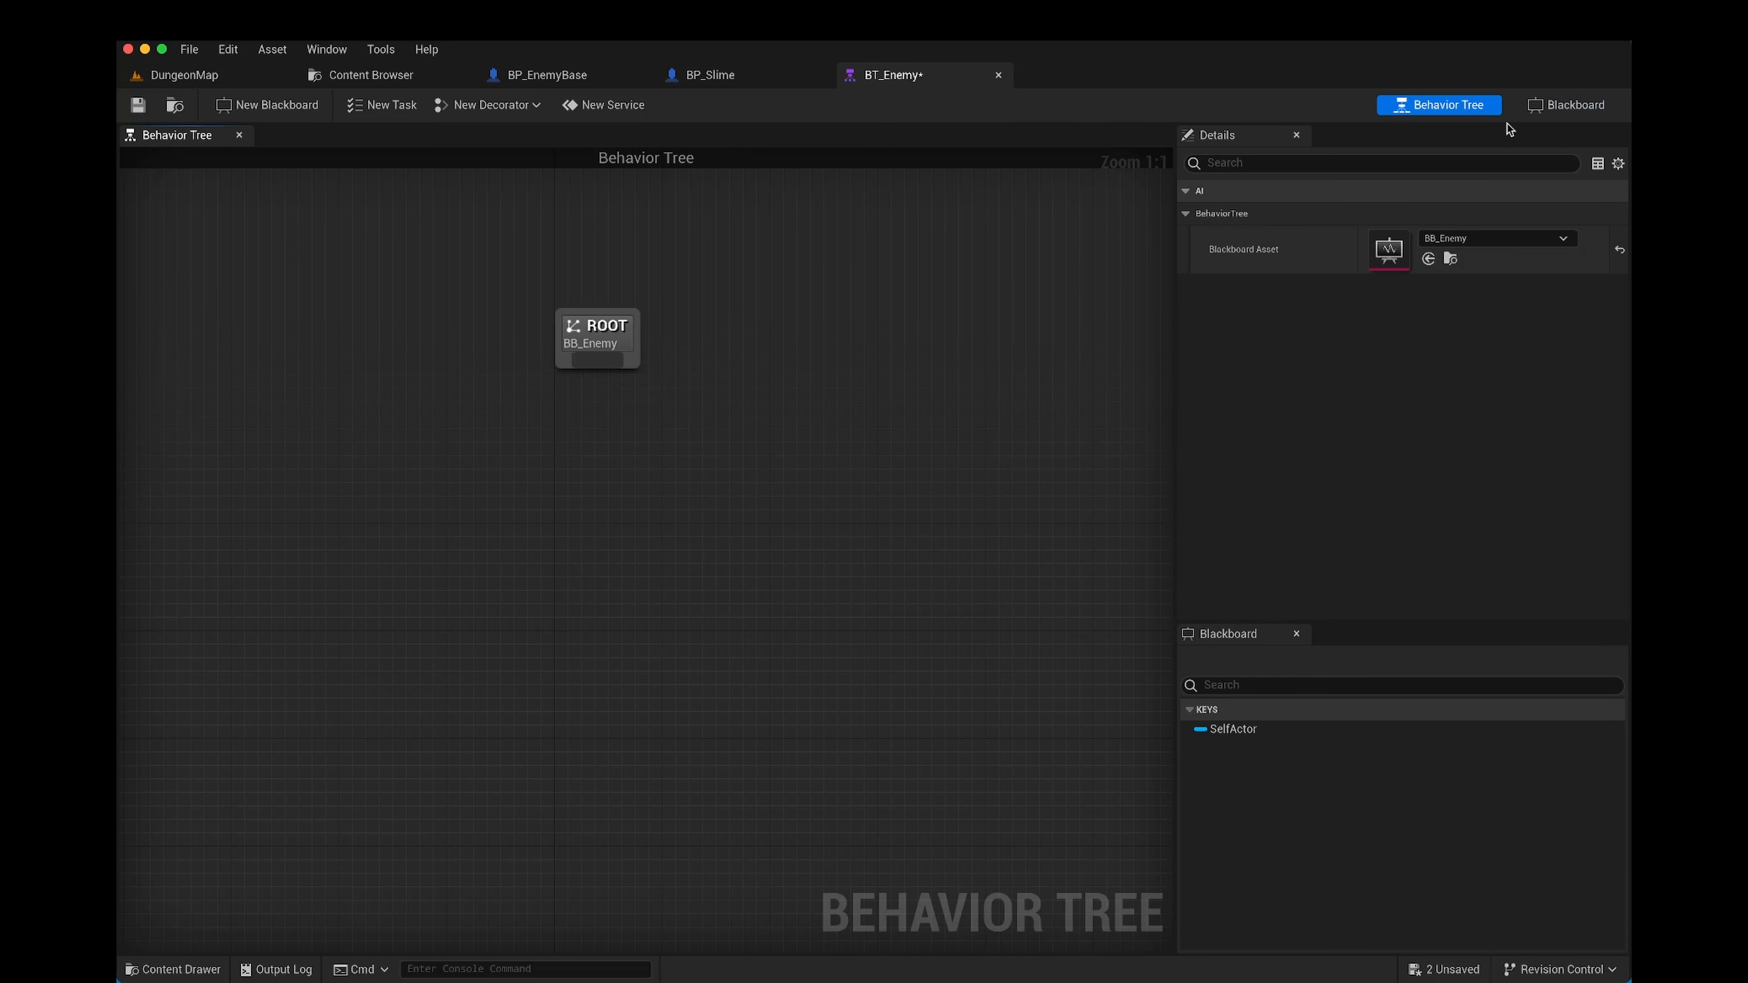
pyautogui.click(1566, 105)
pyautogui.click(1447, 107)
pyautogui.click(1566, 106)
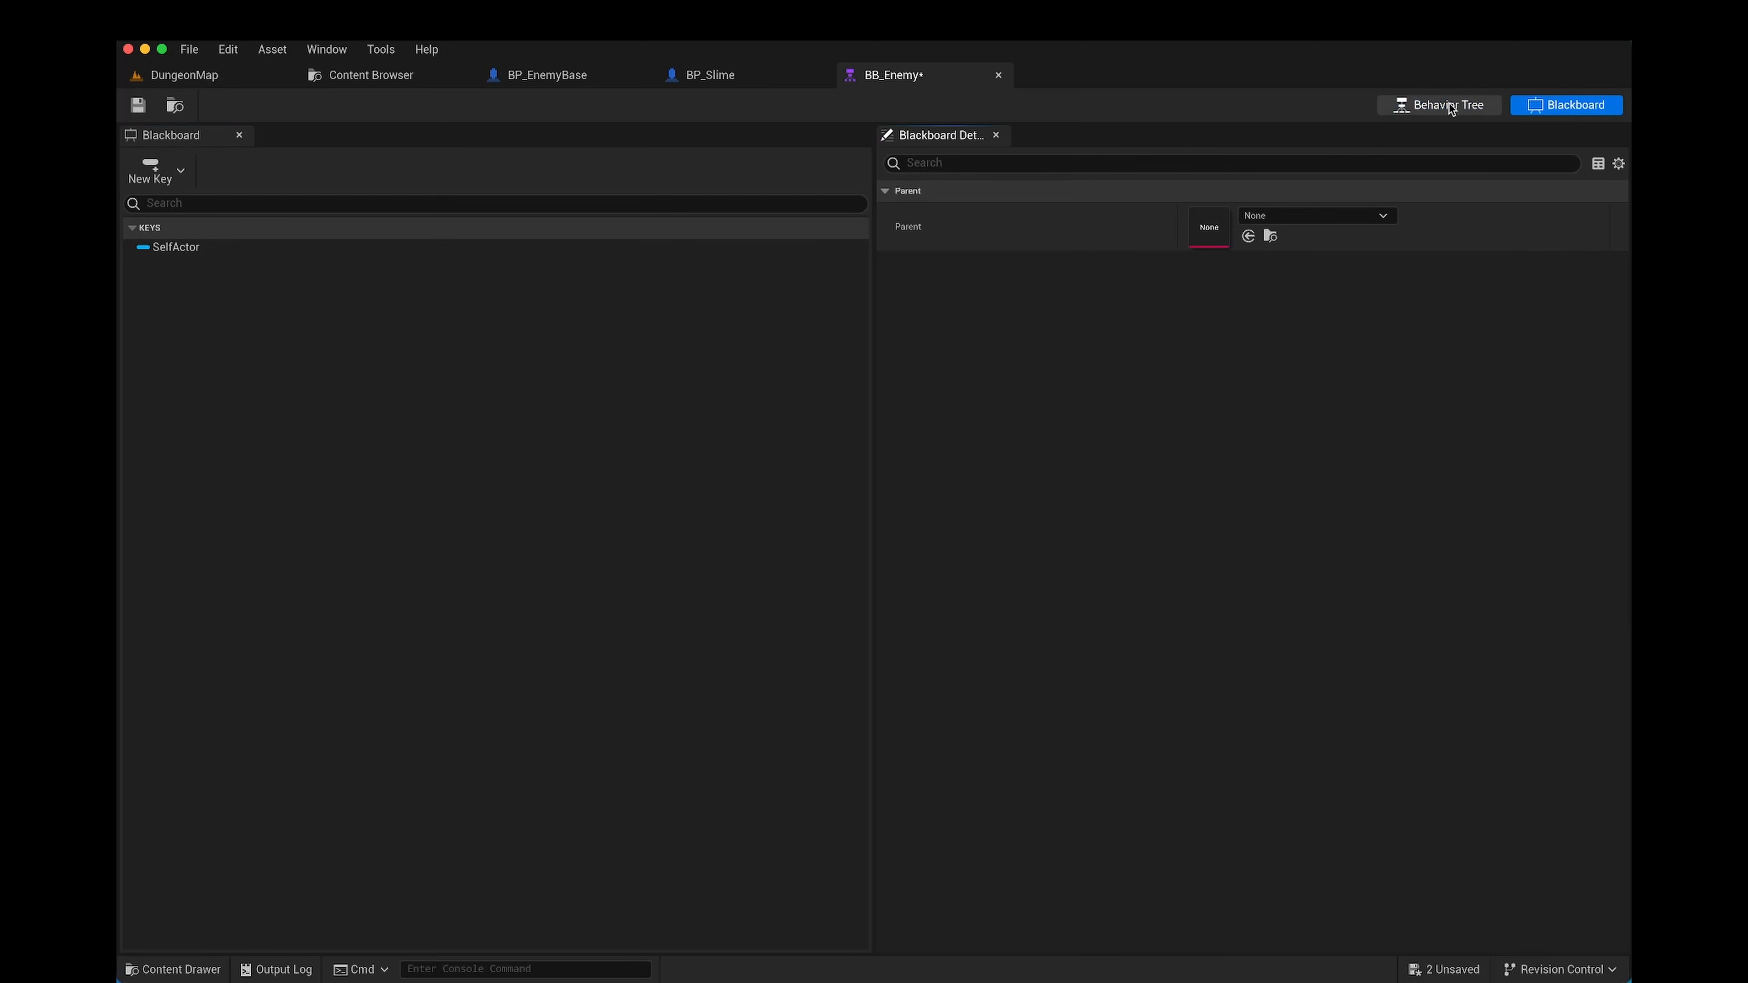
pyautogui.click(1402, 109)
pyautogui.press('super+s')
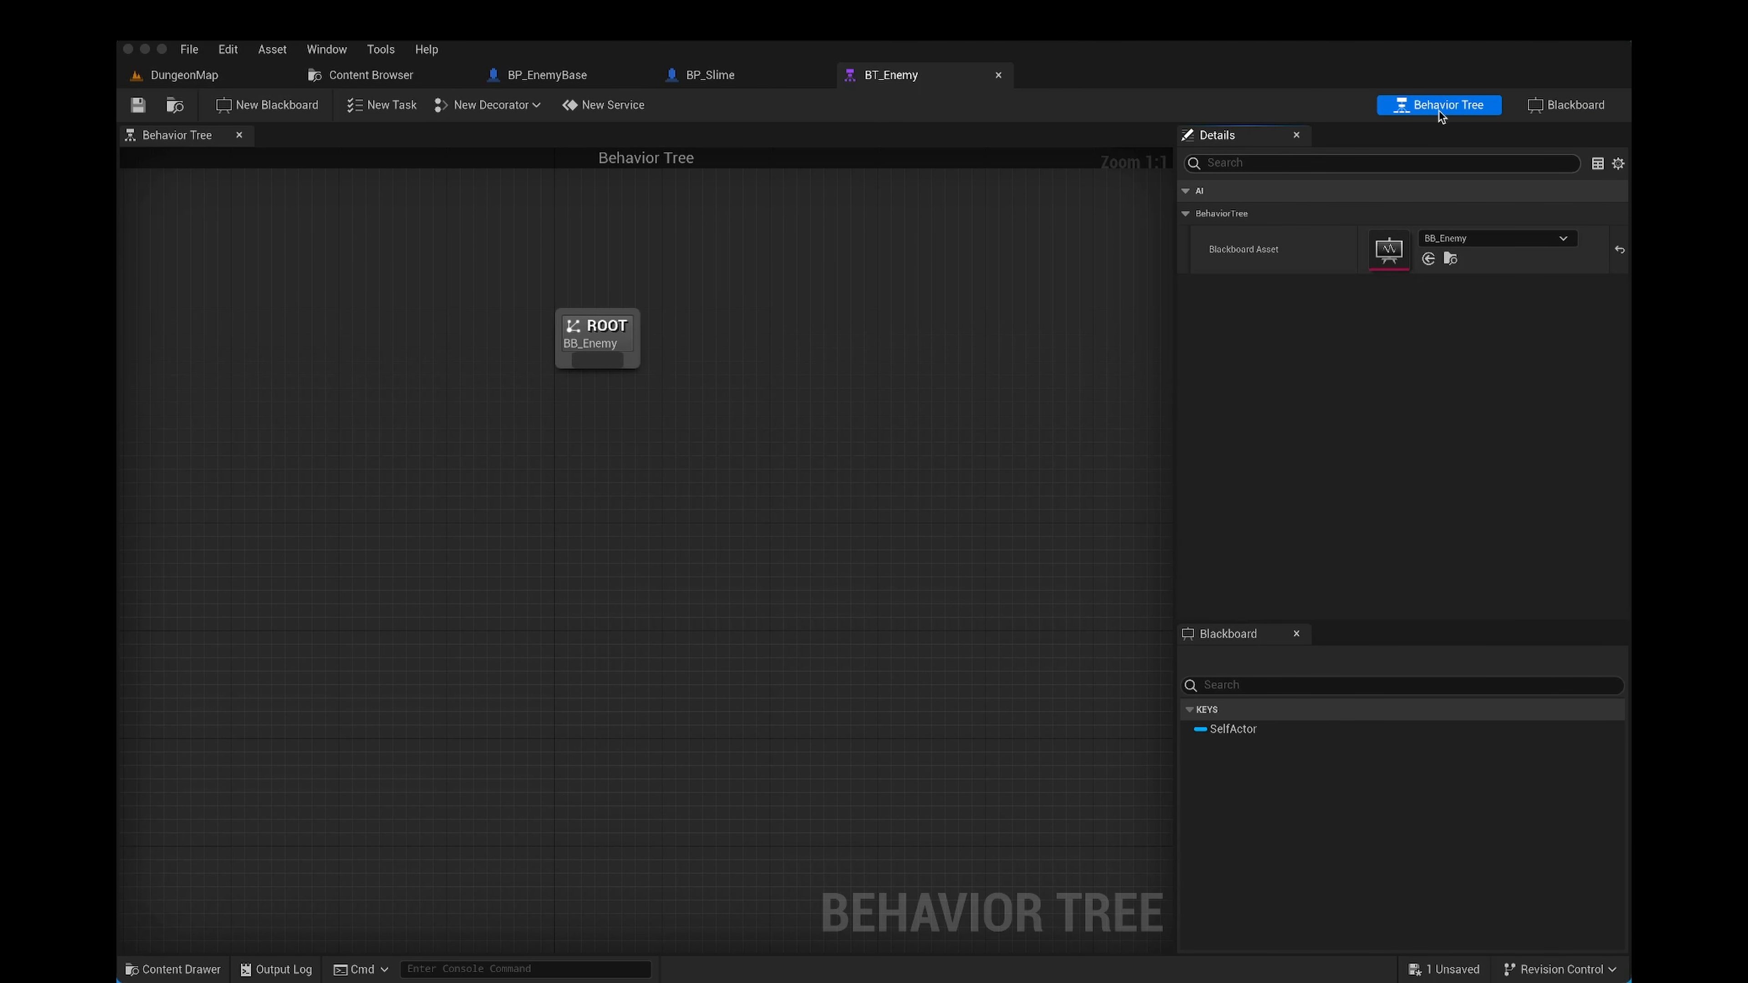
pyautogui.click(1552, 110)
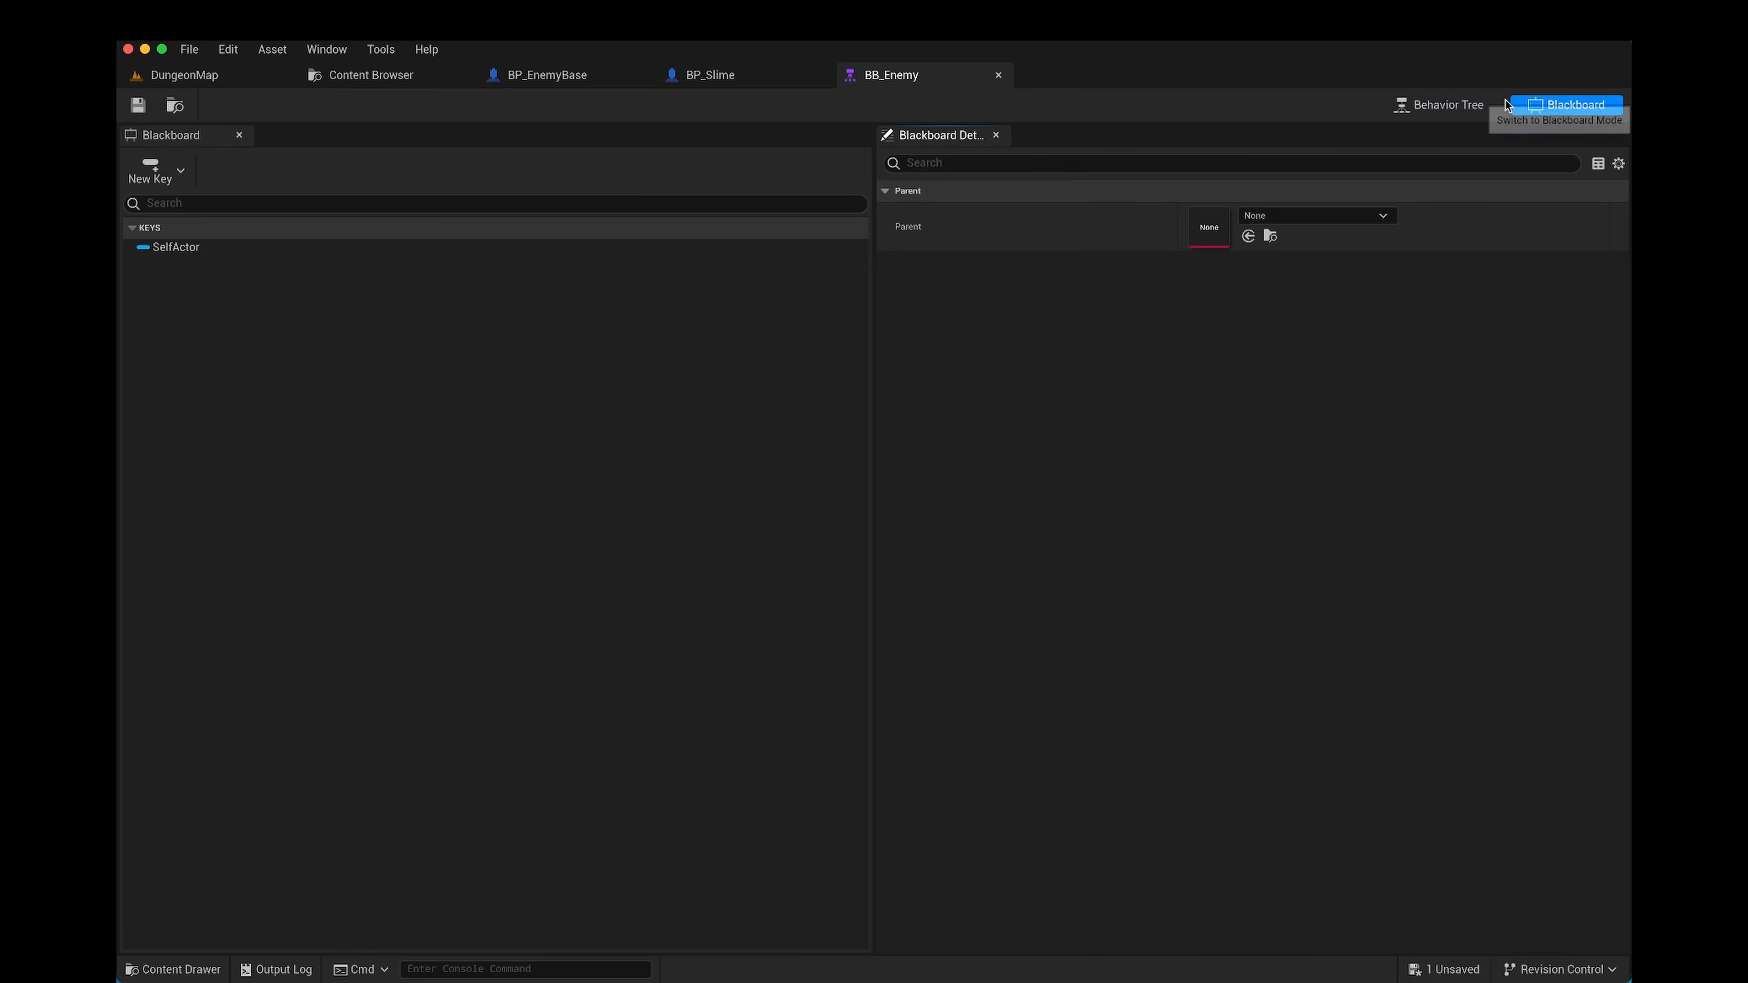
pyautogui.click(1433, 104)
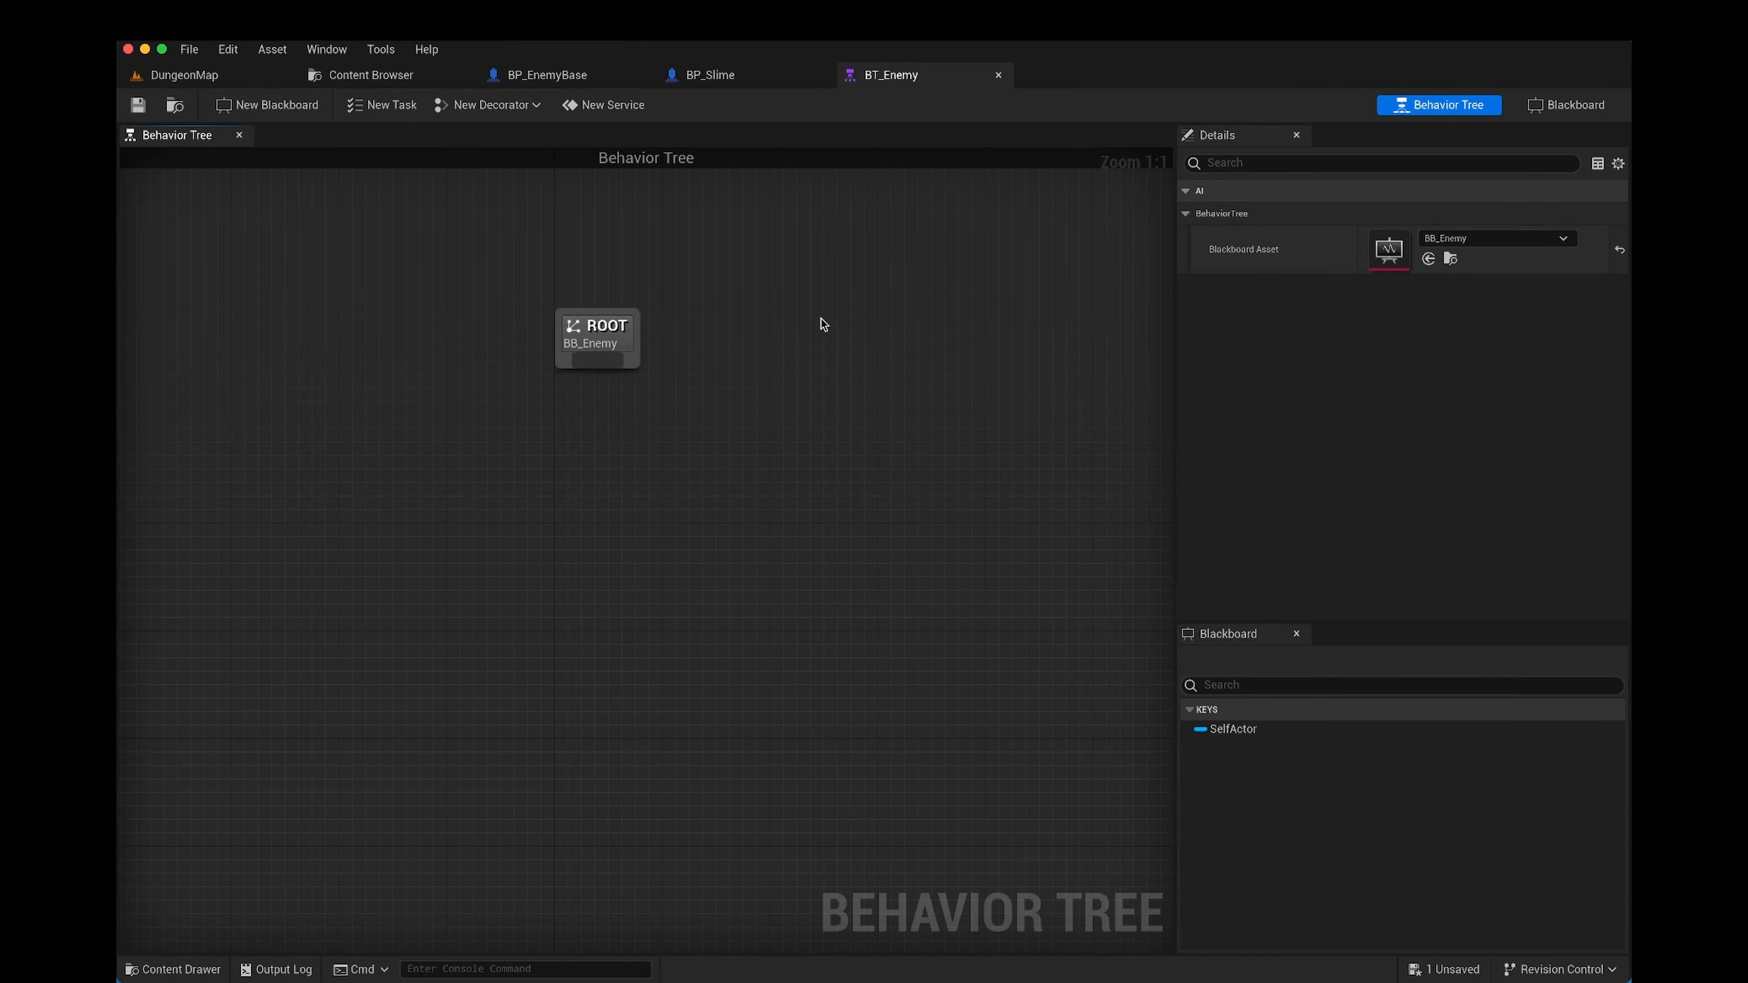
# Step: Open BP_EnemyController from the AI folder and delete the default BeginPlay and Tick events from its Event Graph
pyautogui.click(178, 969)
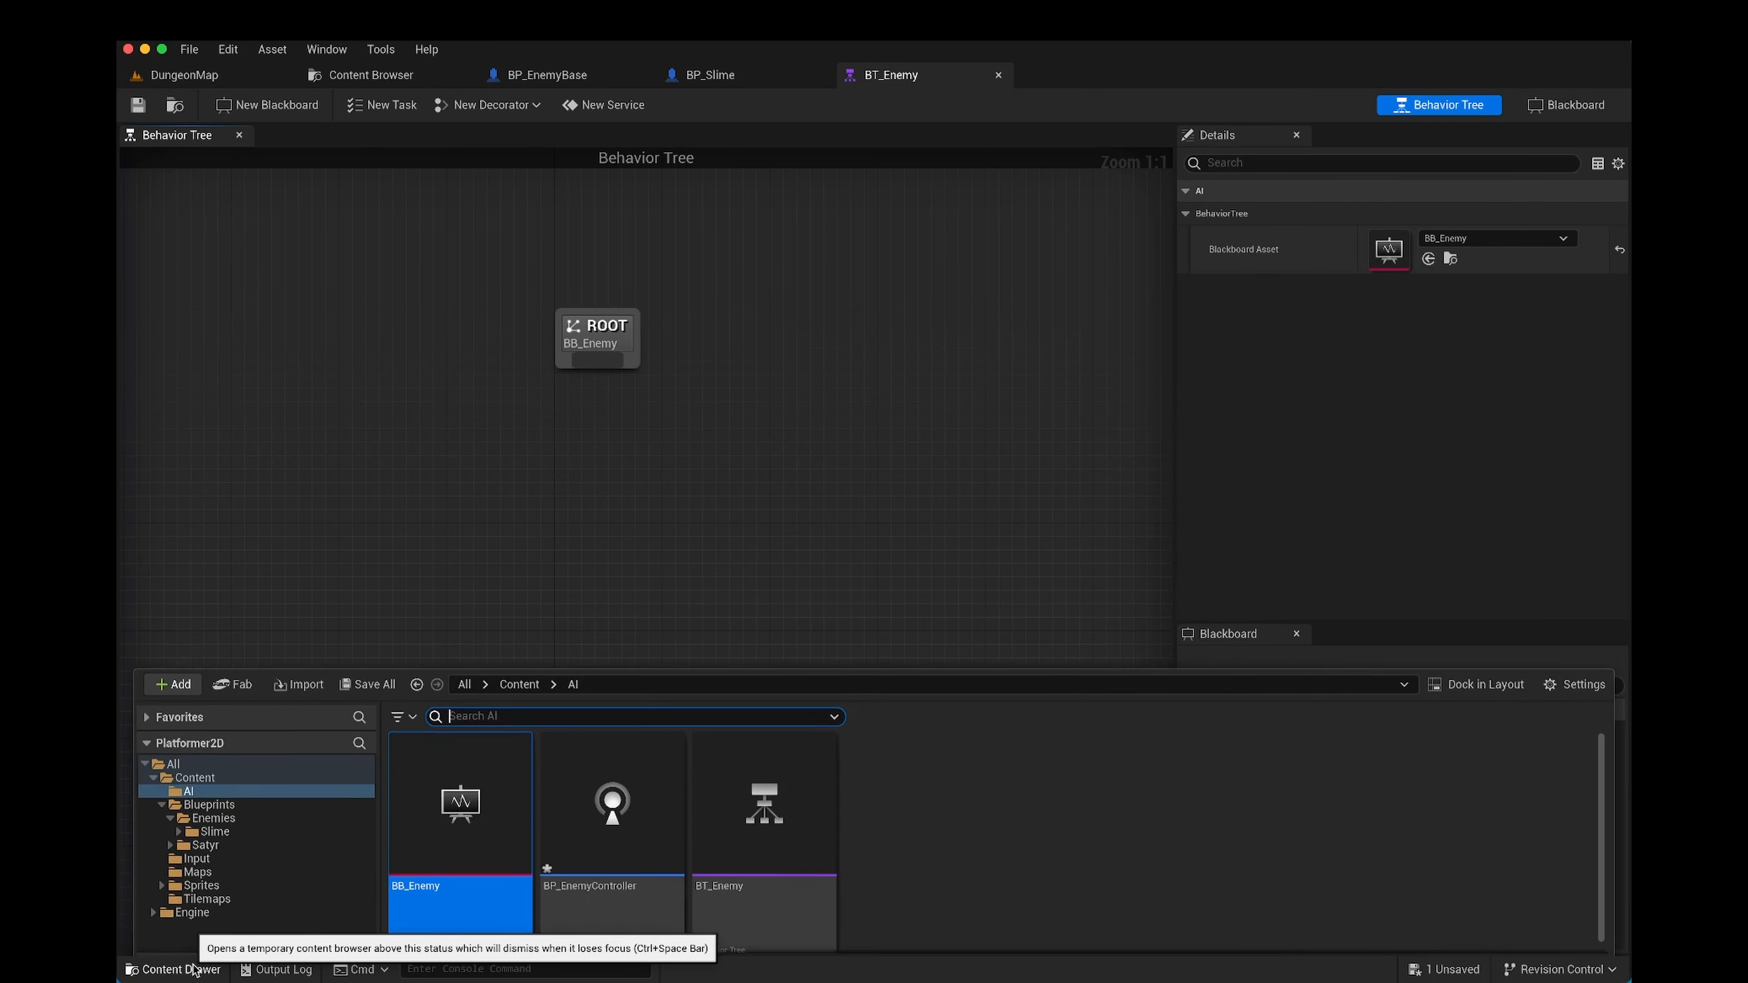
pyautogui.click(571, 760)
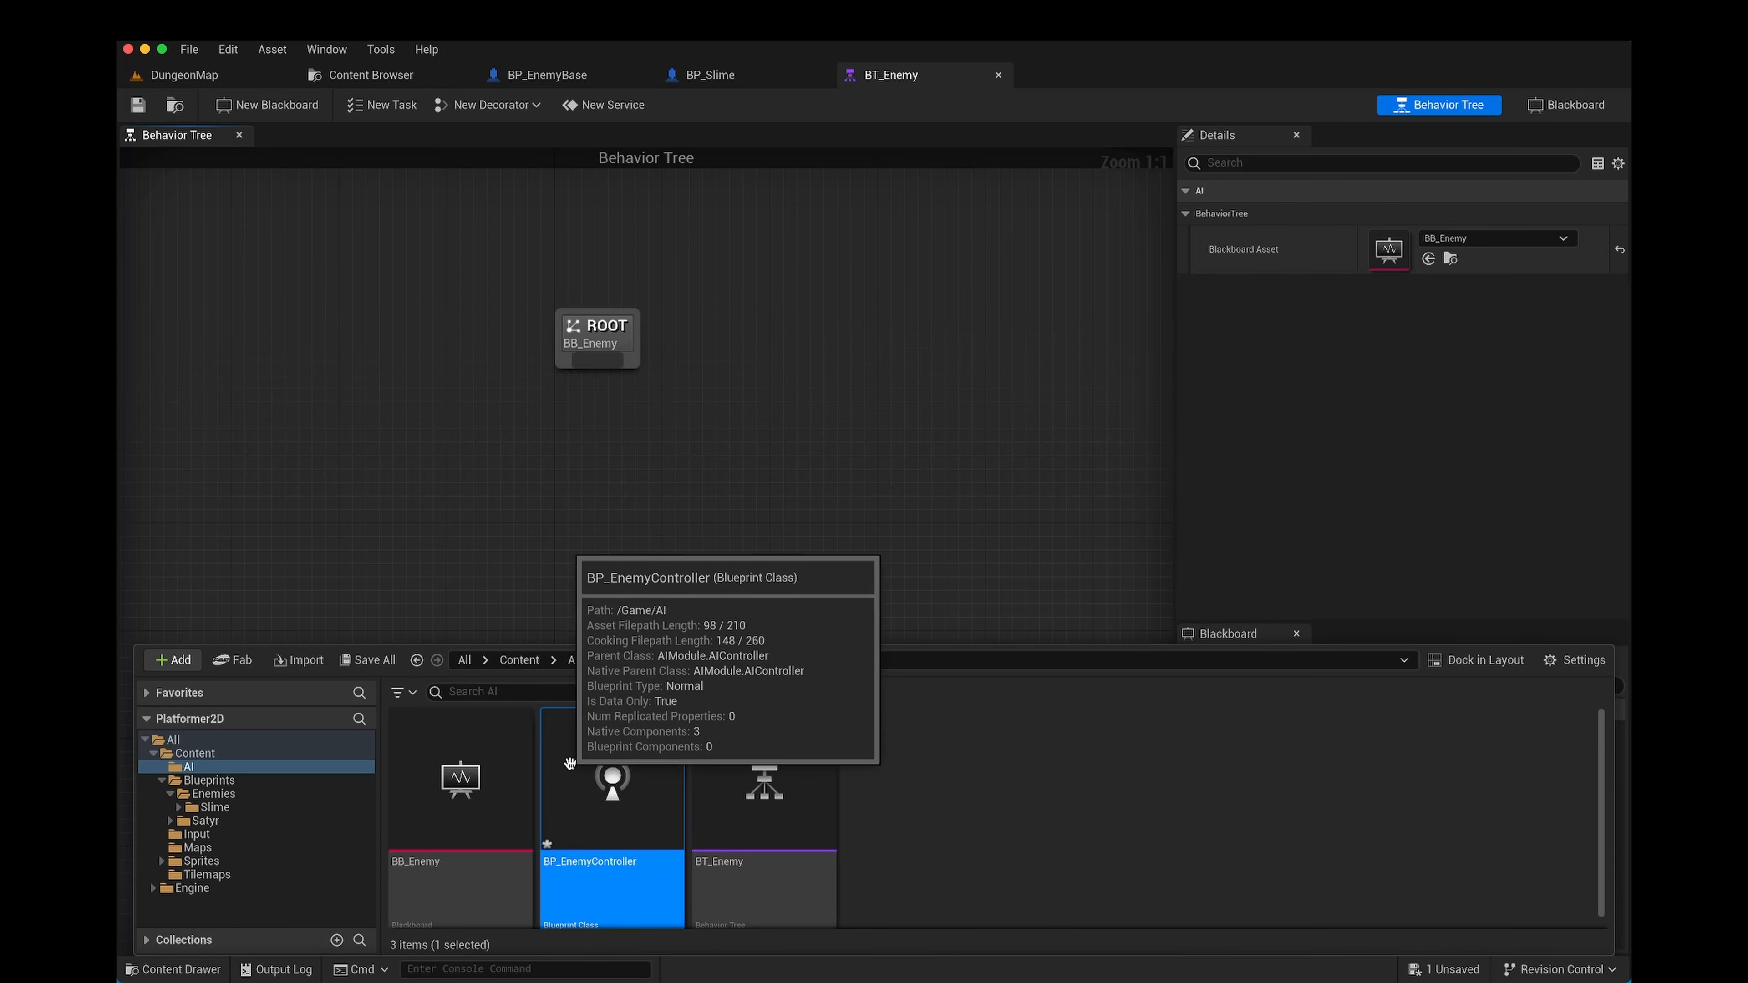
pyautogui.doubleClick(572, 759)
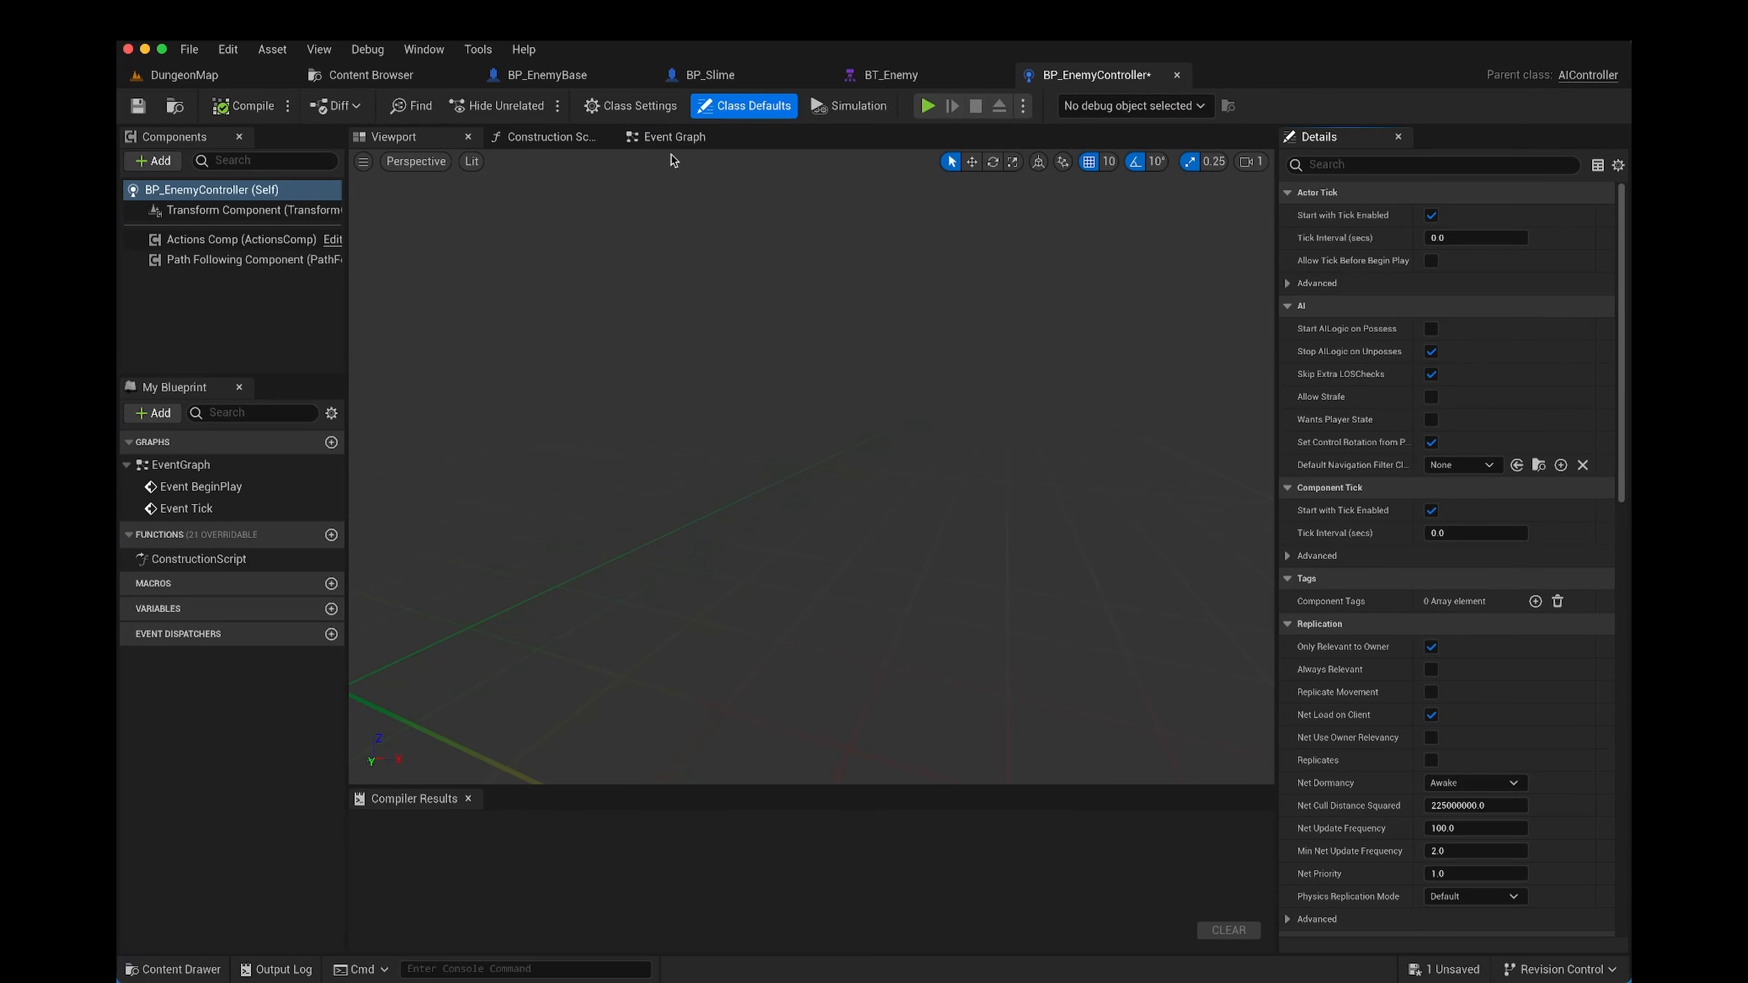
pyautogui.click(670, 138)
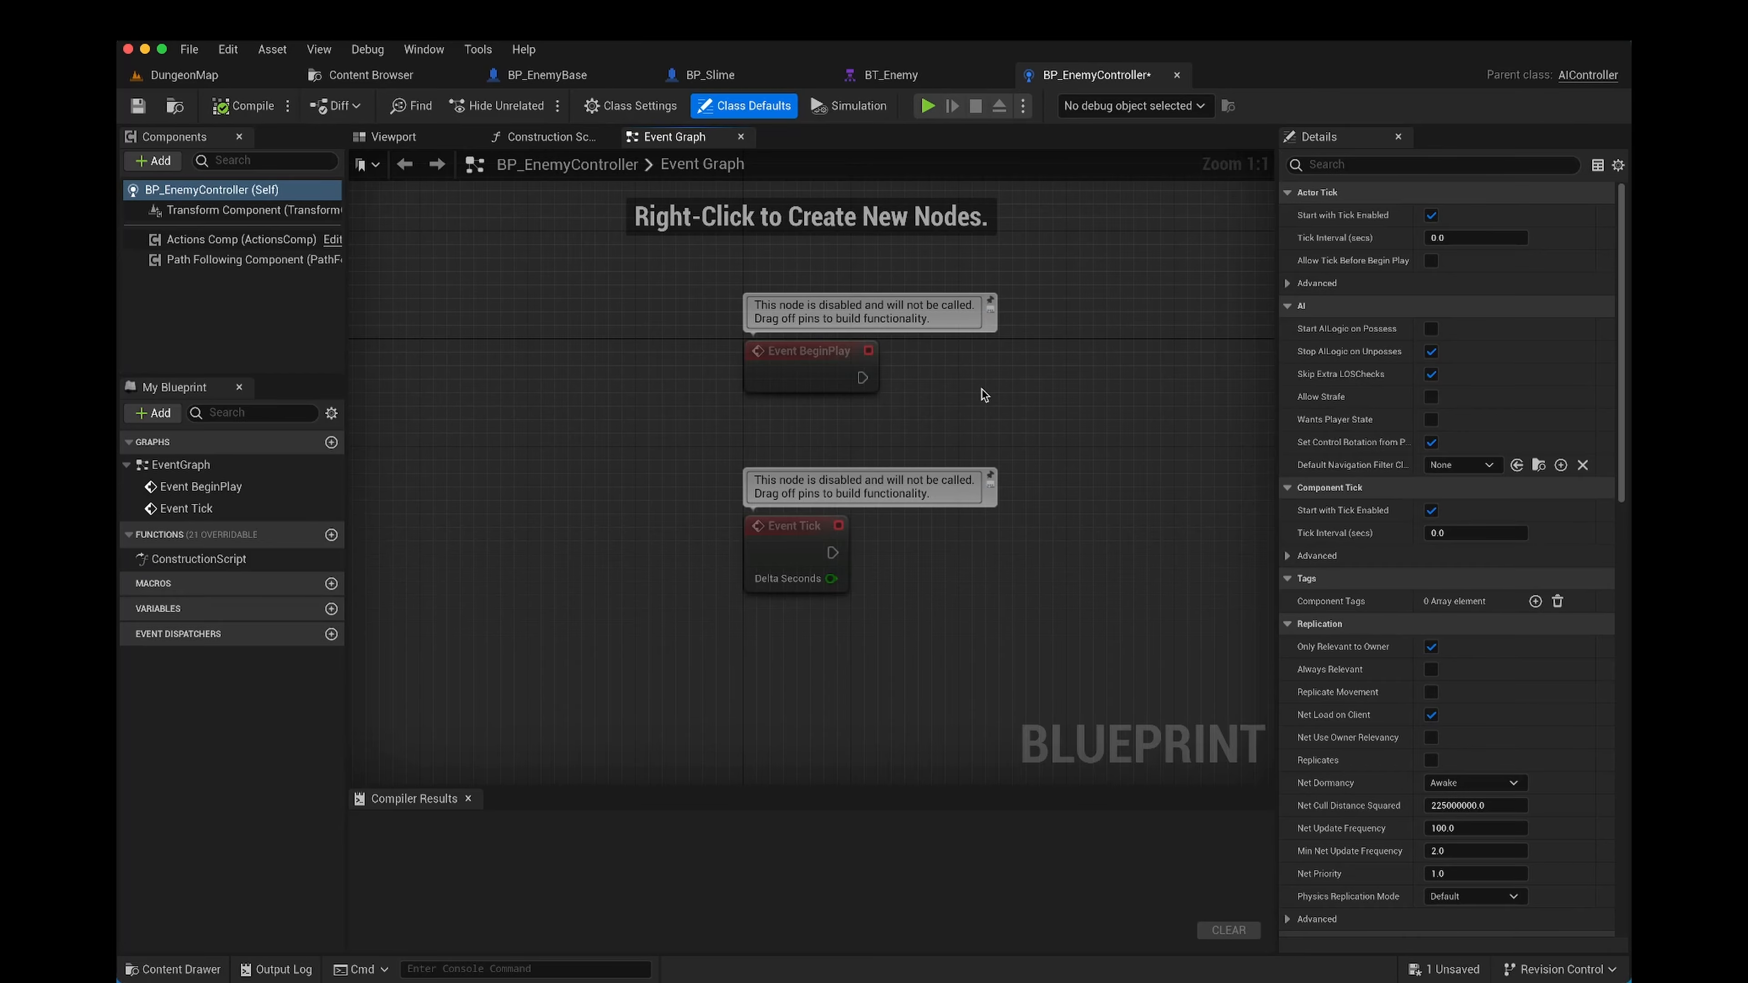
pyautogui.moveTo(1036, 342); pyautogui.dragTo(684, 611)
pyautogui.press('Delete')
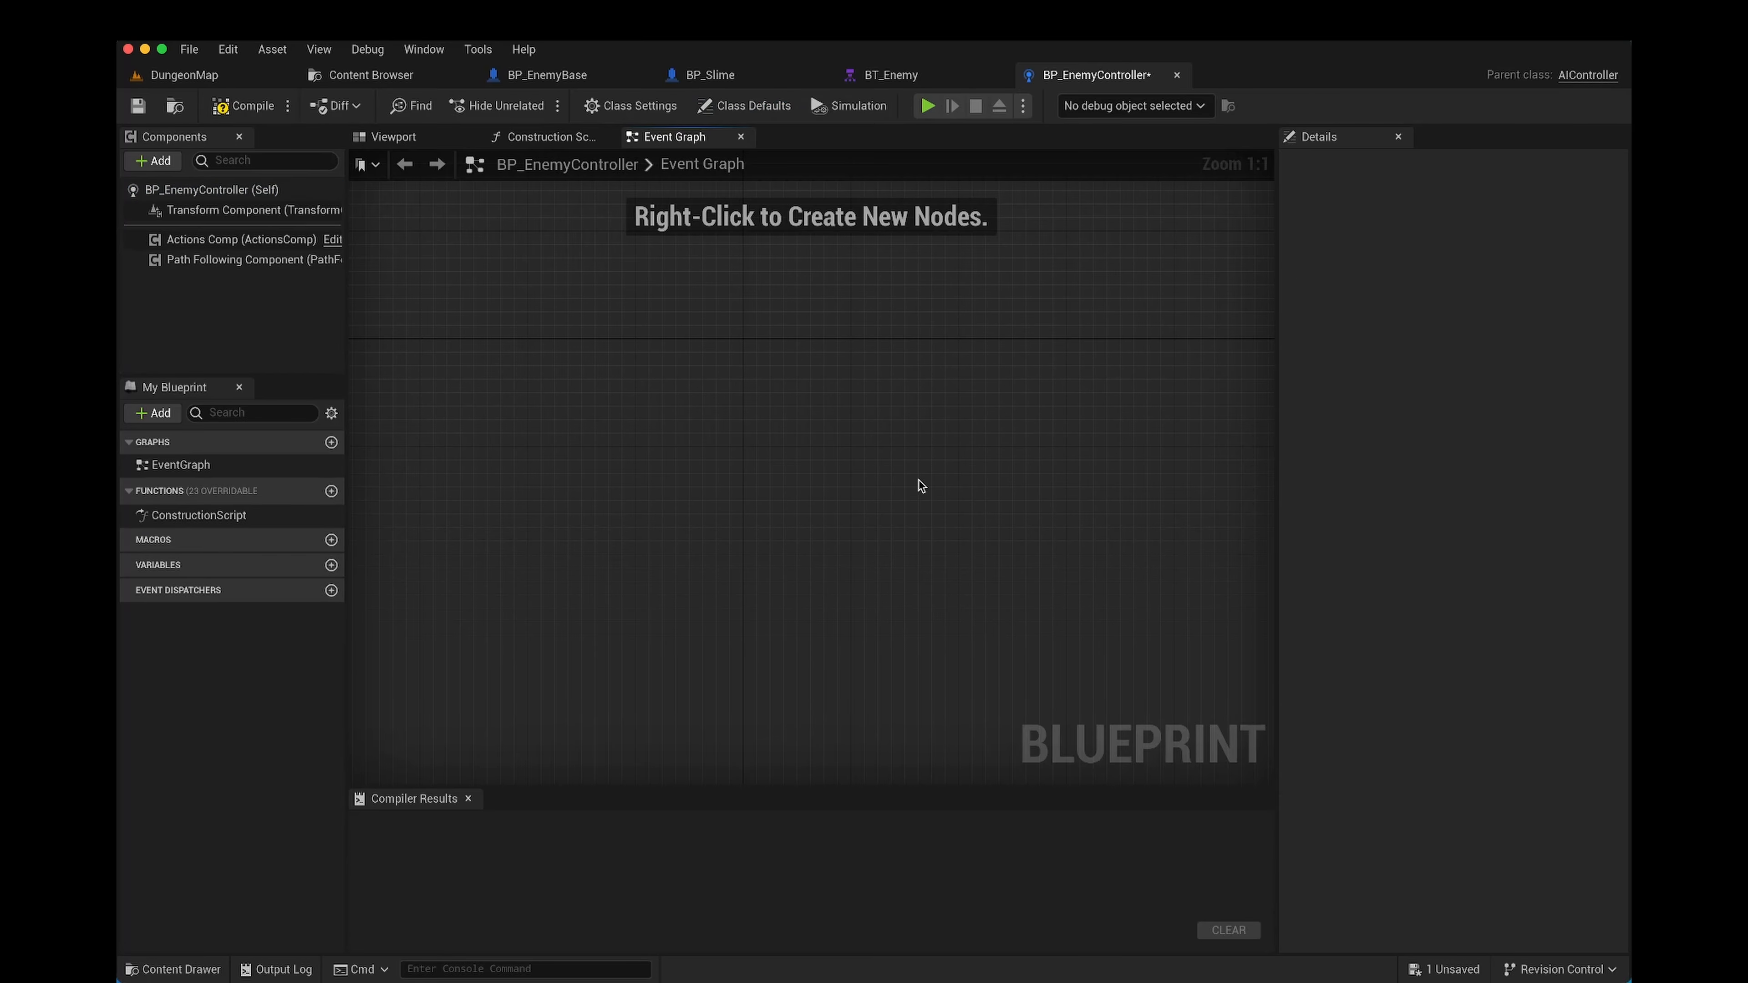
# Step: Add an Event On Possess node to the controller's Event Graph and place it near the graph's origin
pyautogui.moveTo(829, 468); pyautogui.dragTo(767, 478, button='right')
pyautogui.rightClick(641, 368)
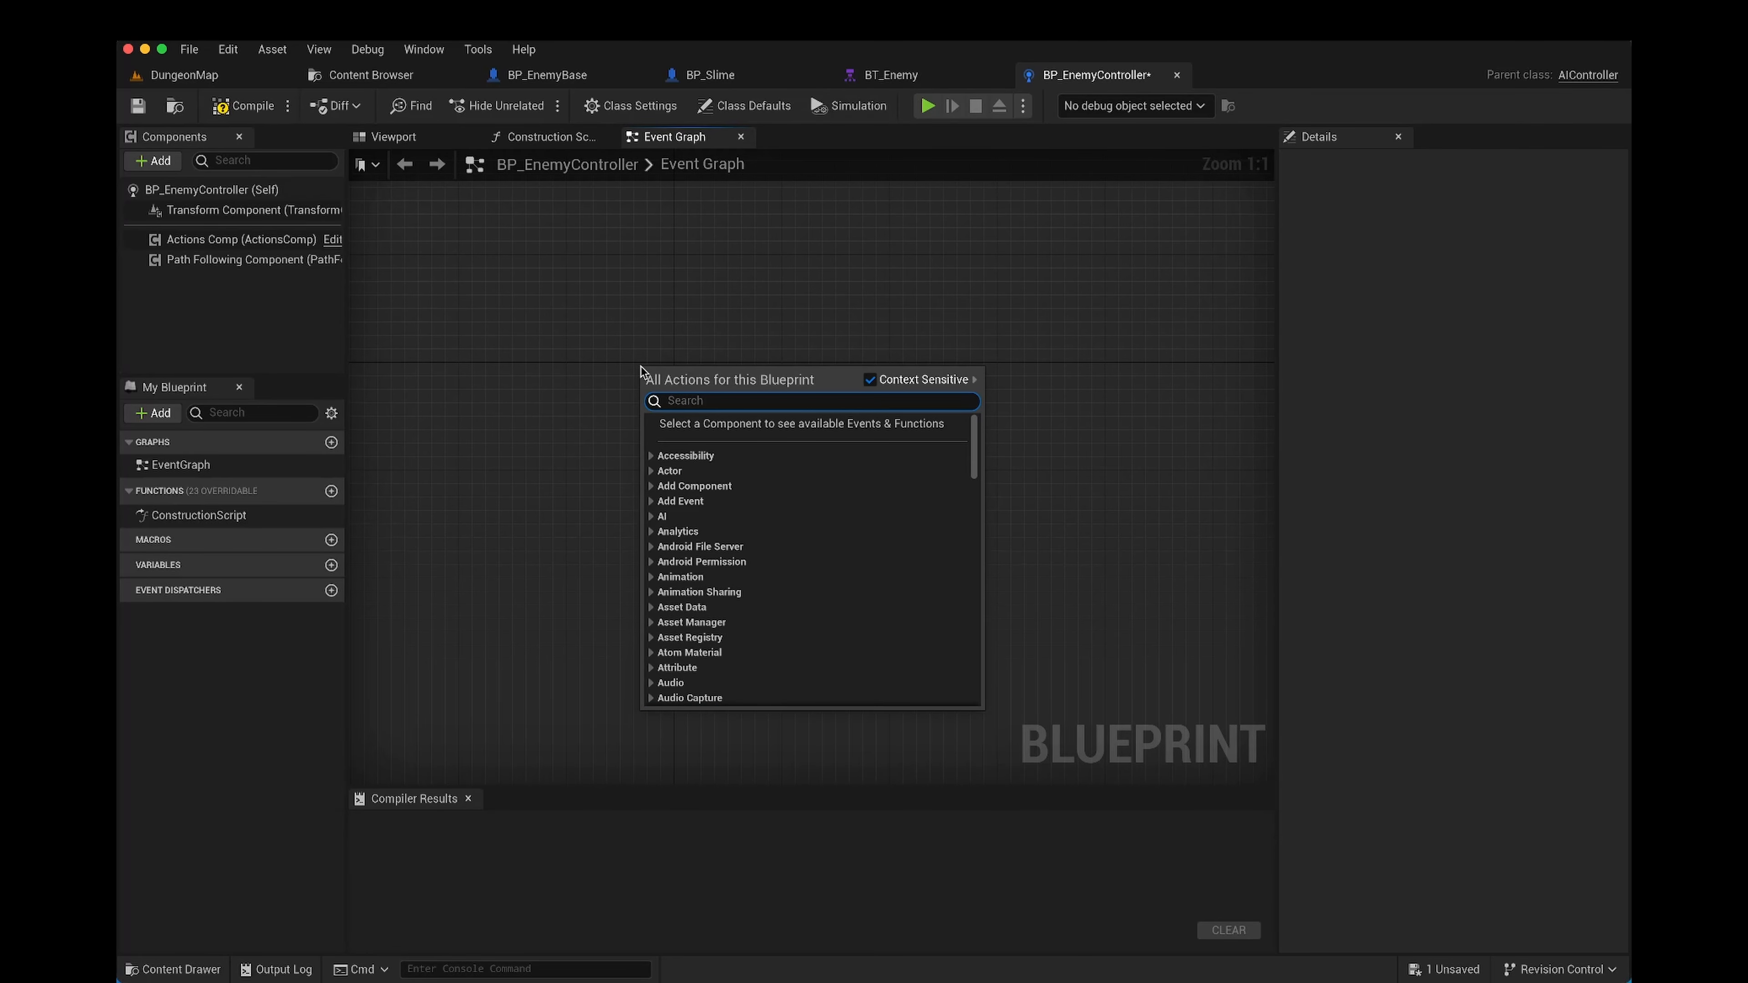
pyautogui.write('event on pos')
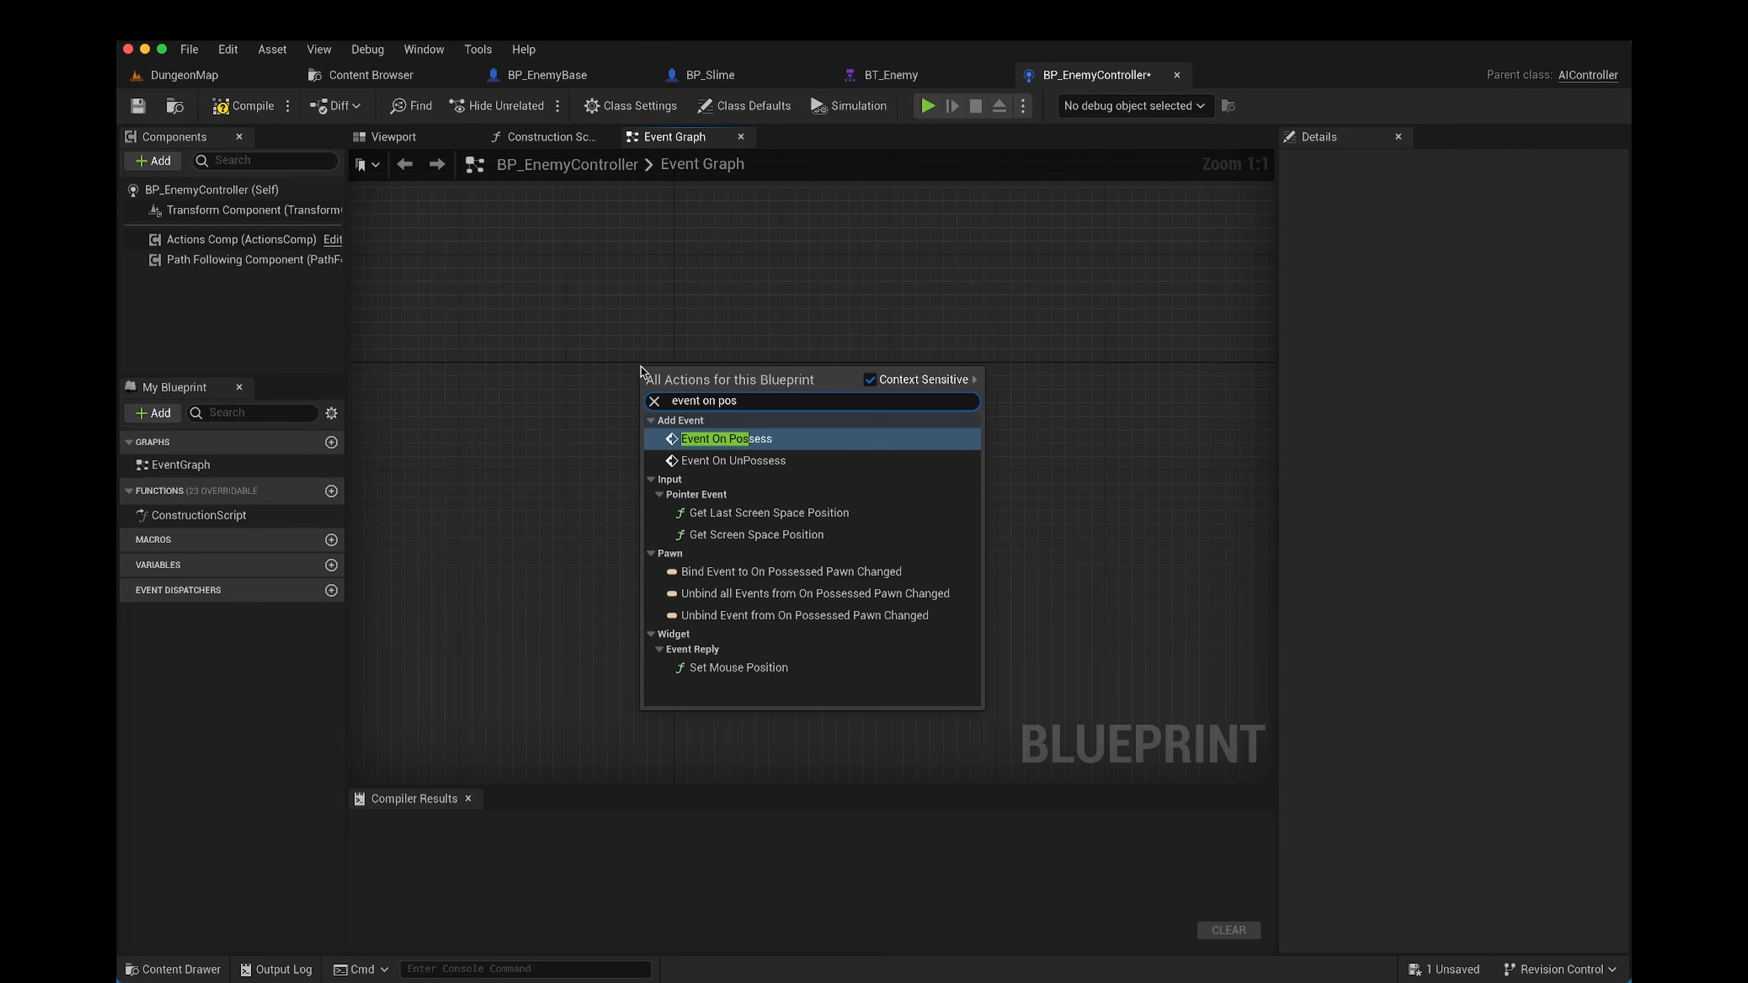
pyautogui.press('Return')
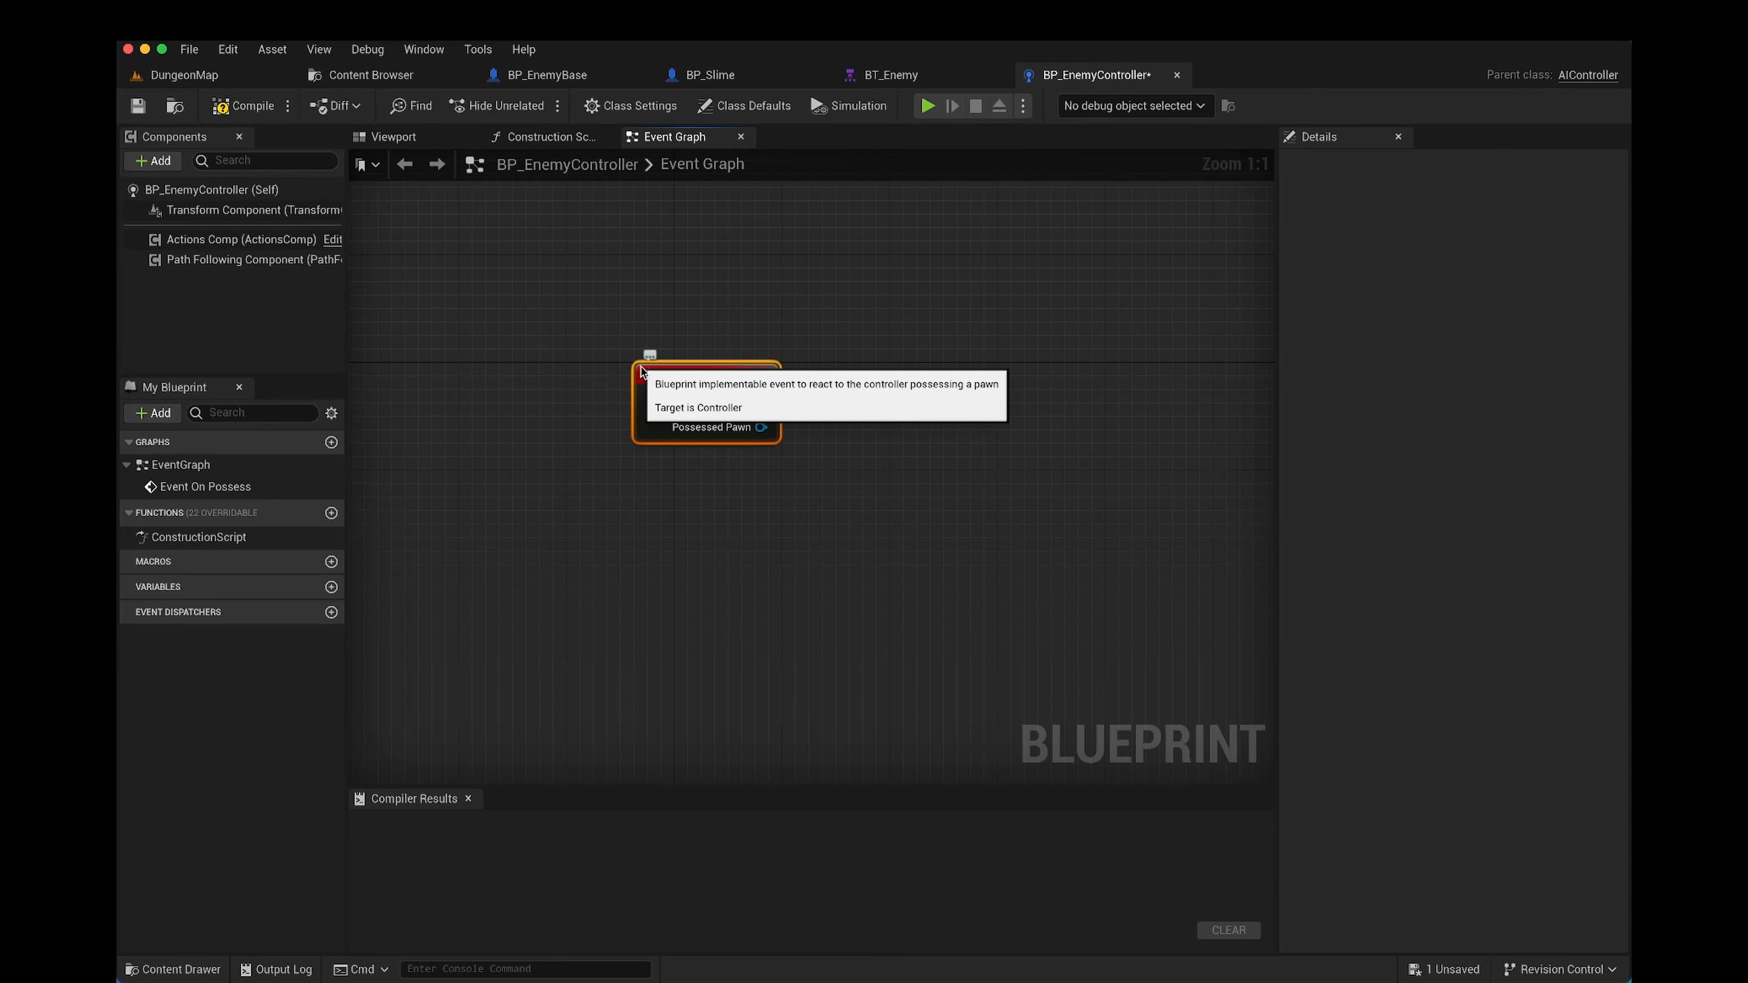
pyautogui.moveTo(721, 409); pyautogui.dragTo(653, 396)
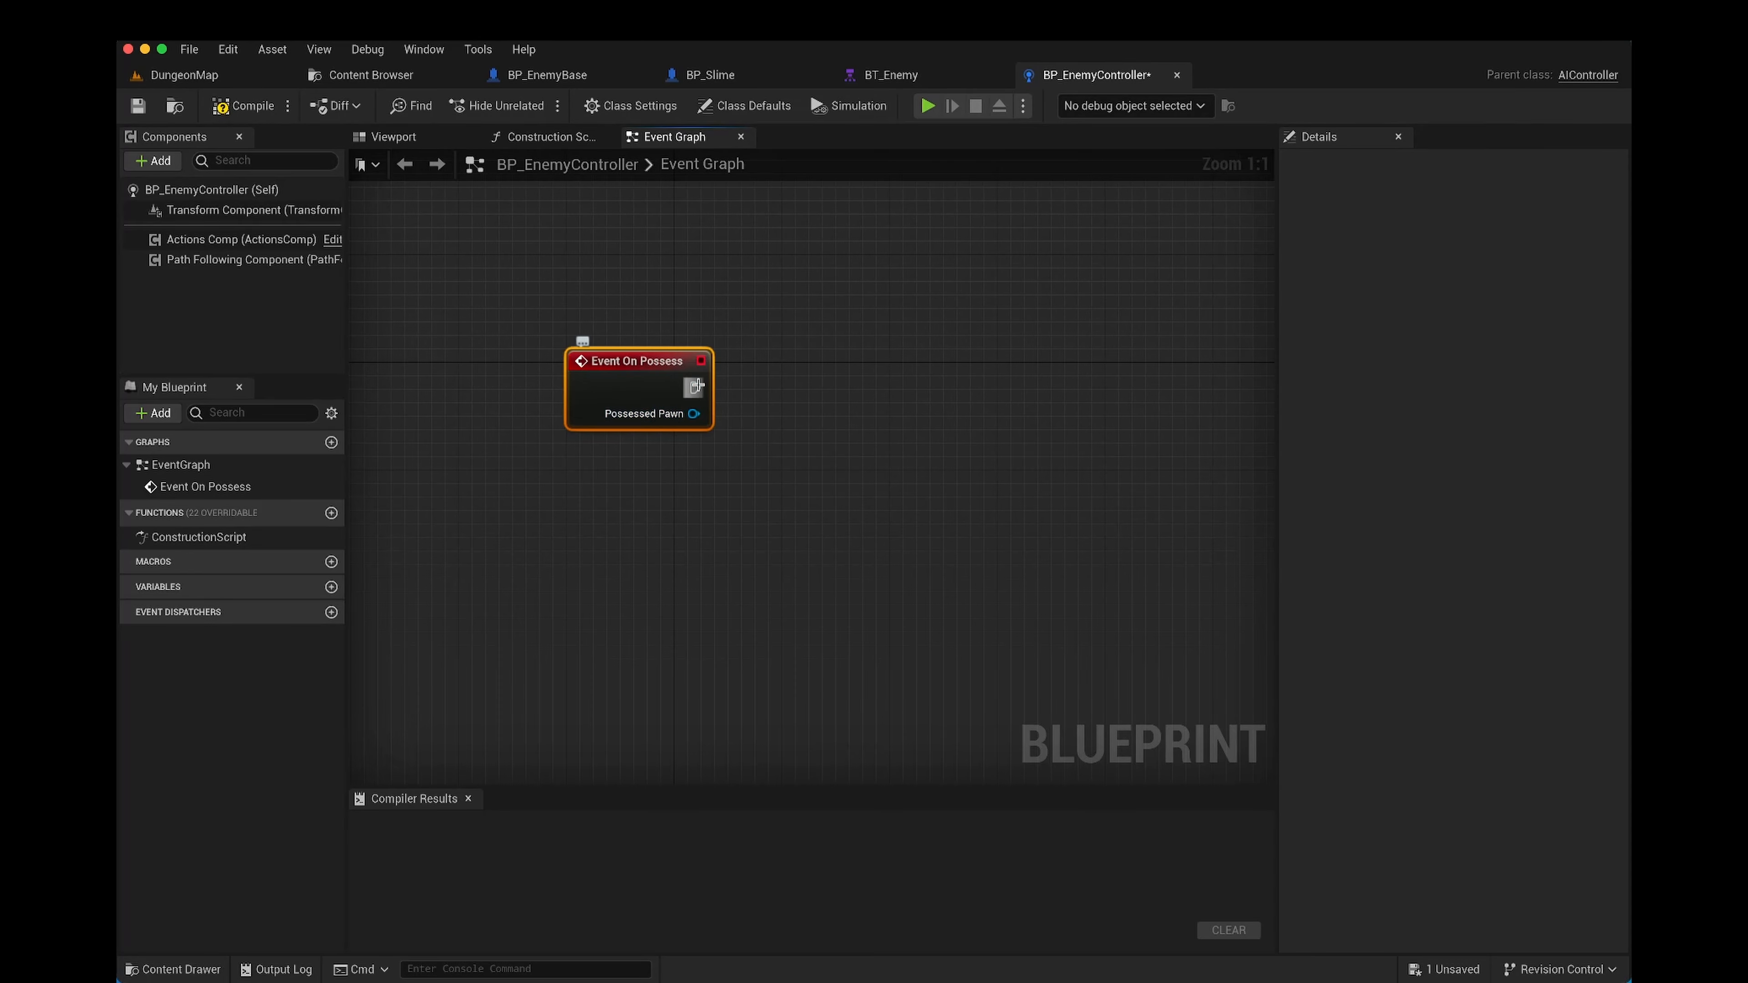
# Step: Add a Run Behavior Tree node and connect the execution output of Event On Possess to it
pyautogui.rightClick(881, 359)
pyautogui.write('run beh')
pyautogui.press('Return')
pyautogui.moveTo(694, 388); pyautogui.dragTo(943, 348)
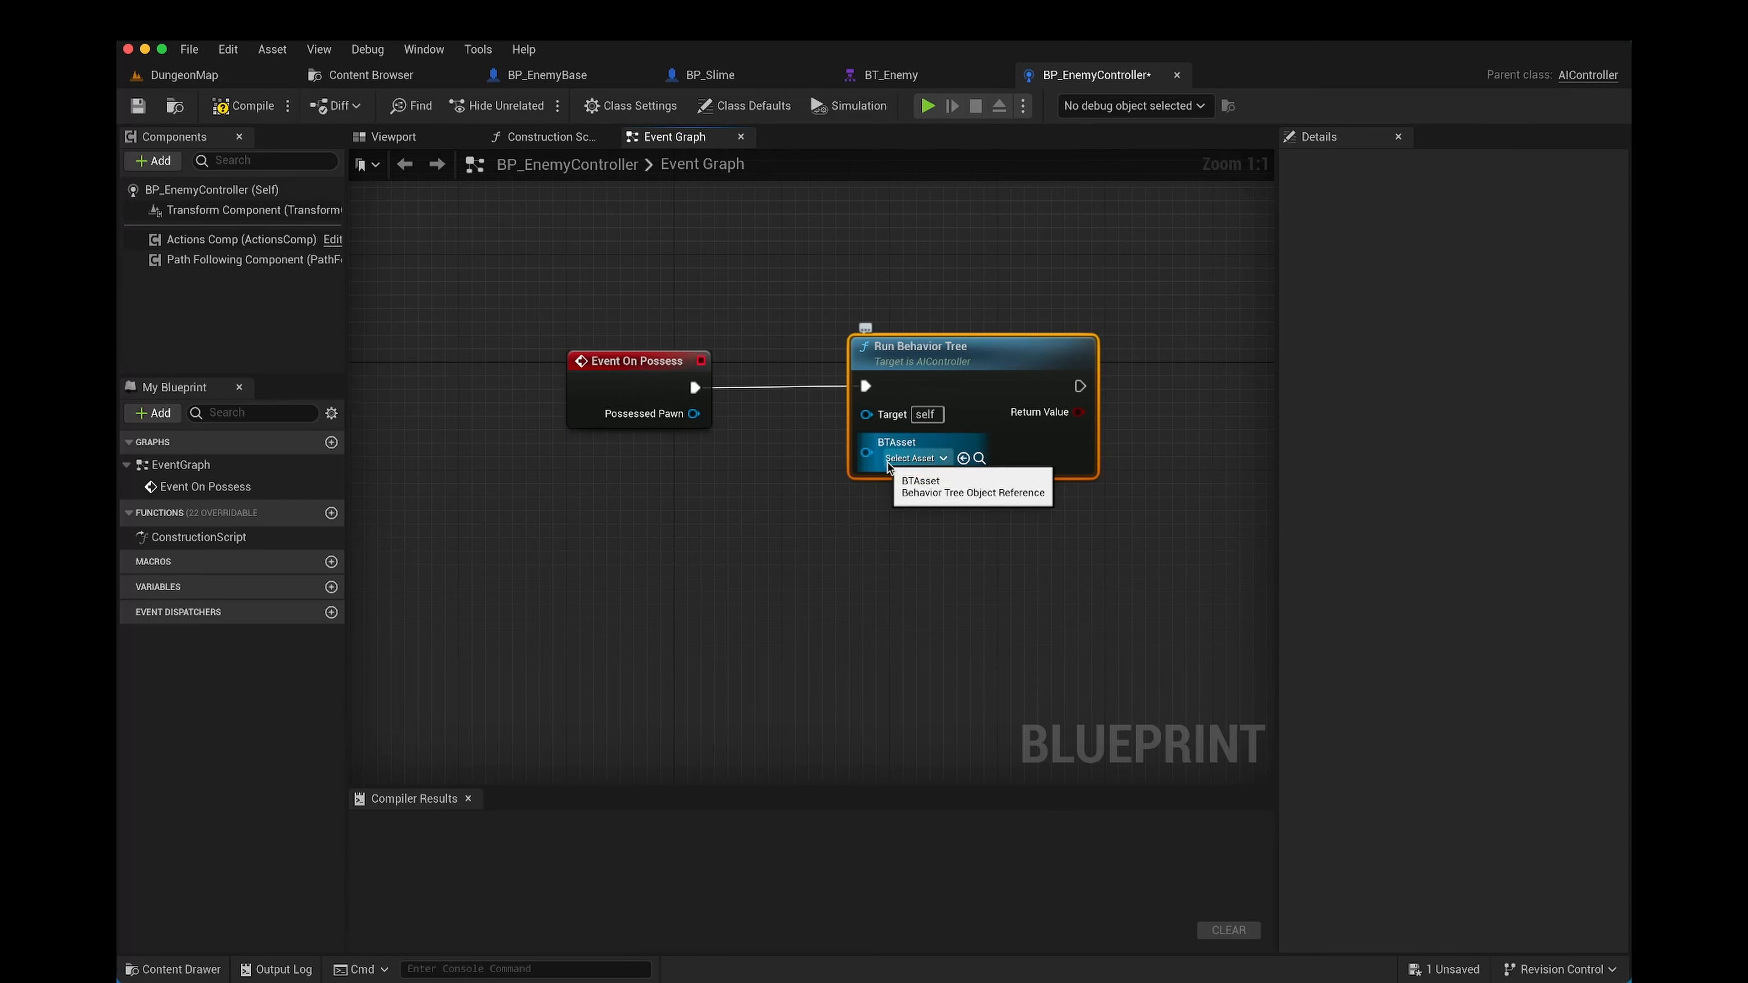
# Step: Set the Run Behavior Tree node's BTAsset to BT_Enemy, and compile and save the controller blueprint
pyautogui.click(910, 458)
pyautogui.click(1011, 582)
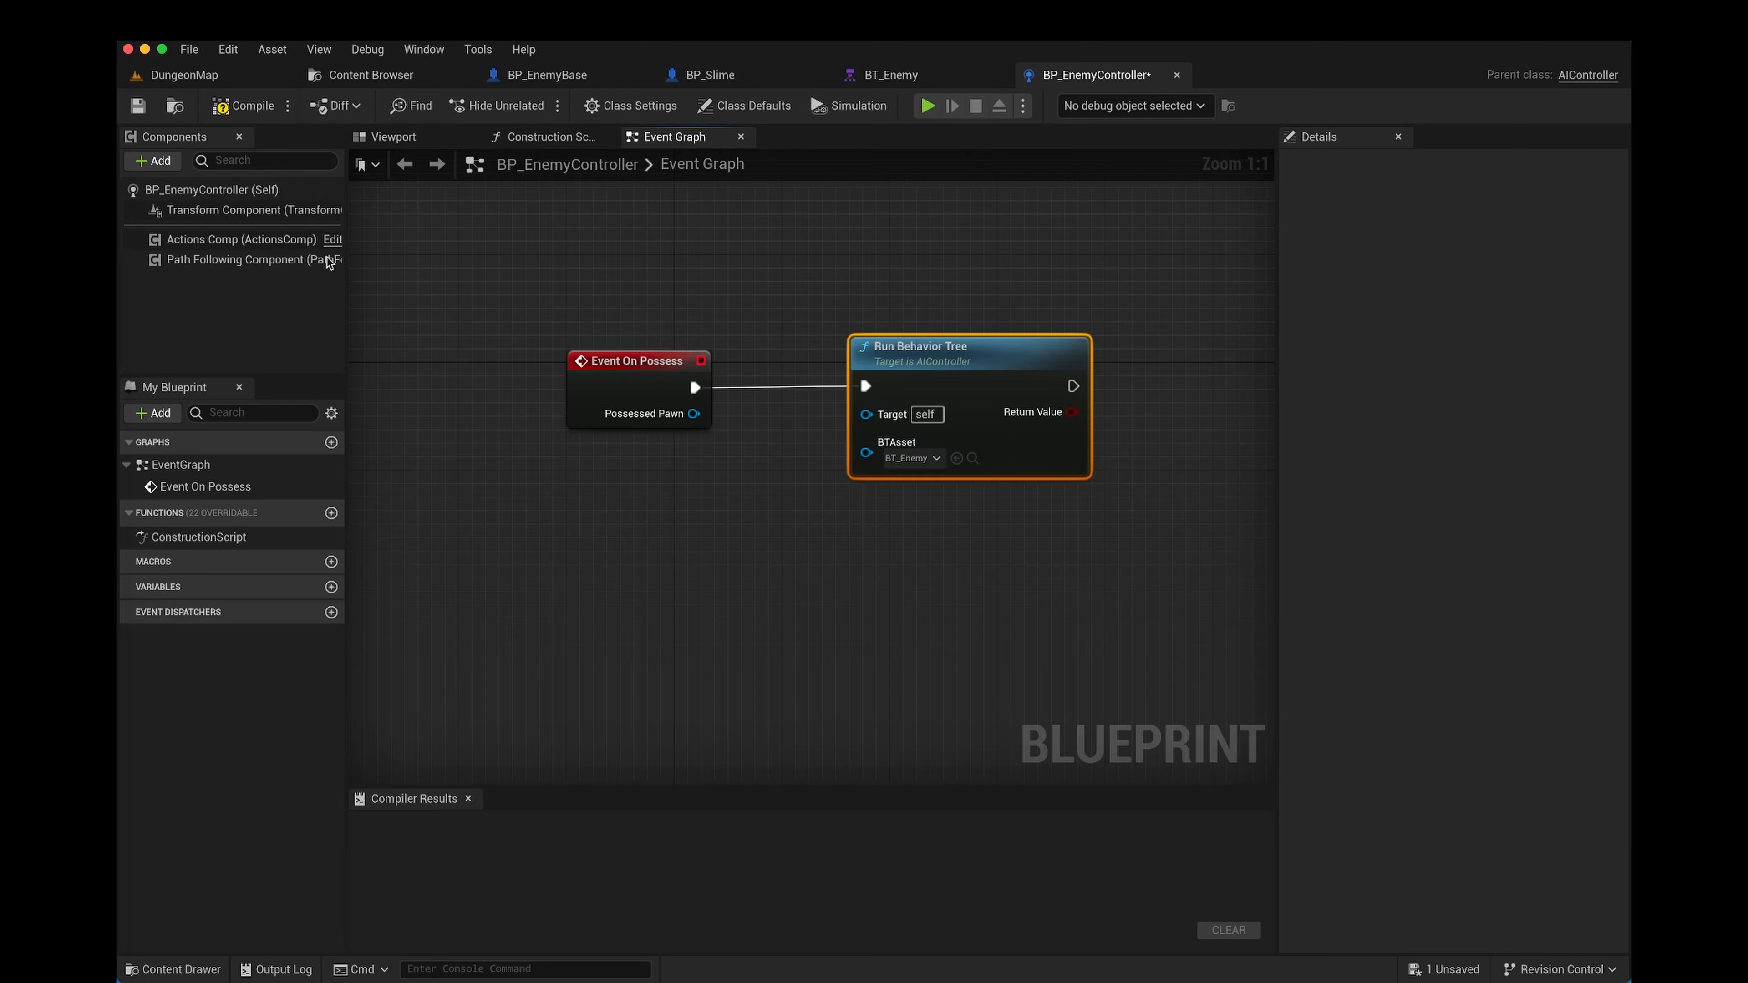
pyautogui.click(244, 106)
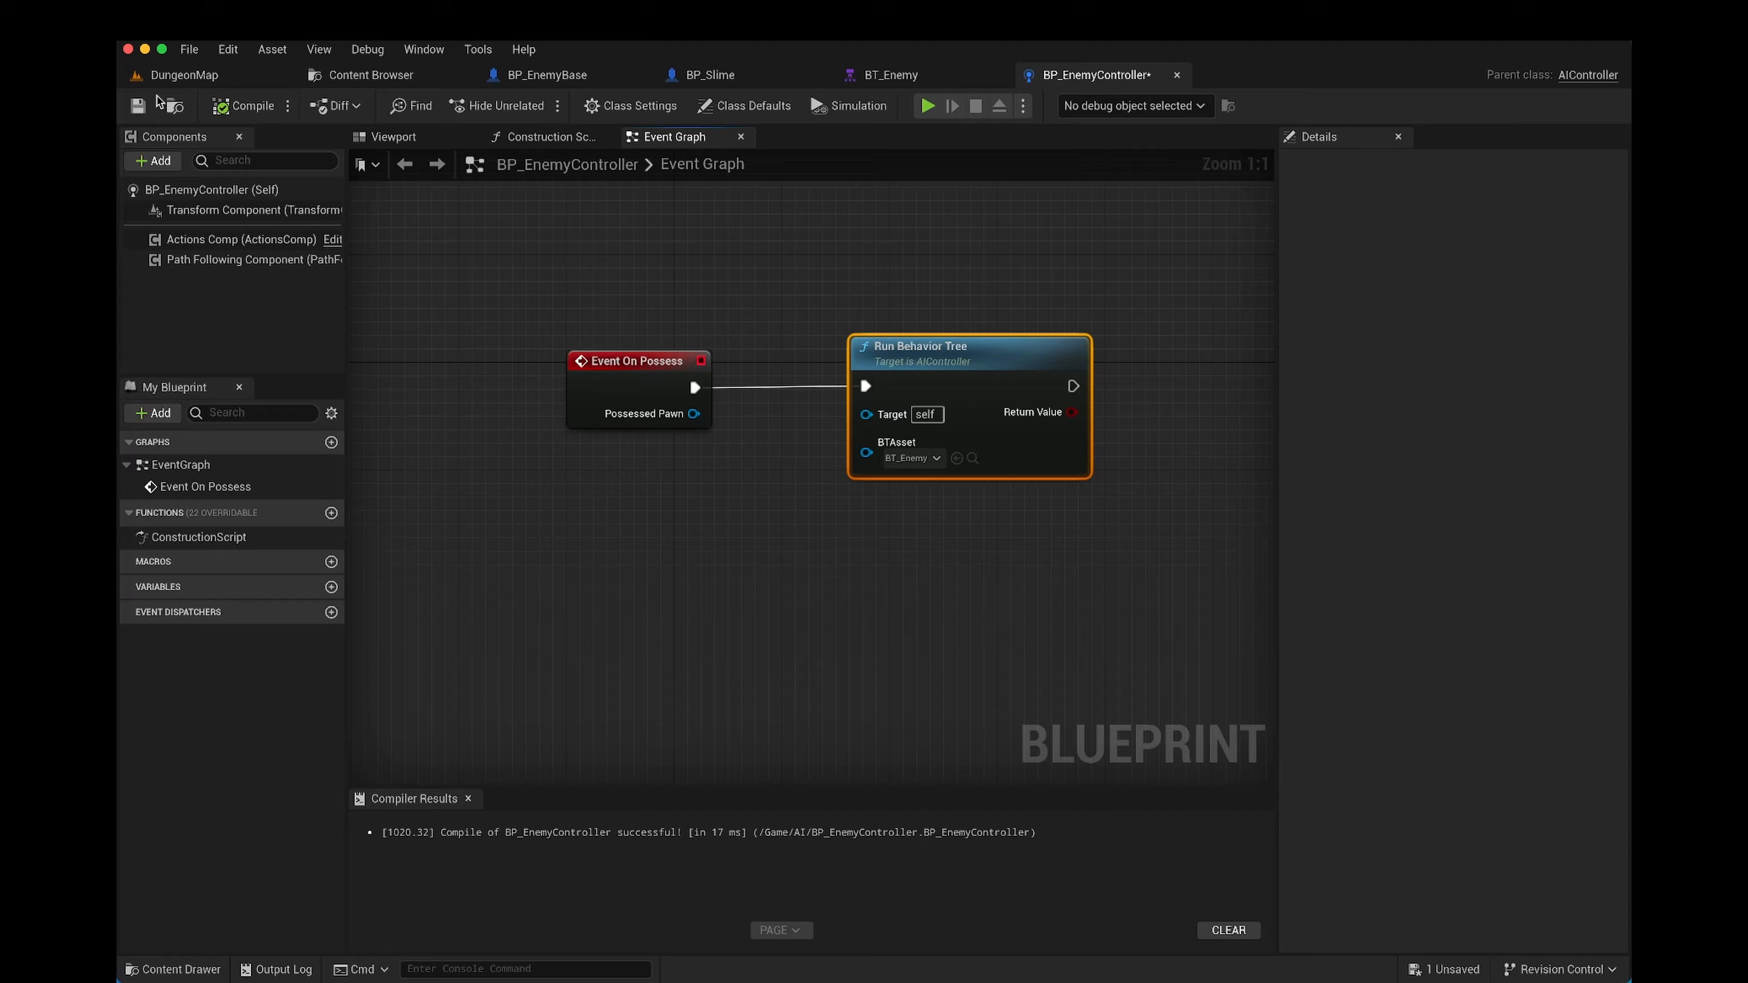
pyautogui.click(138, 105)
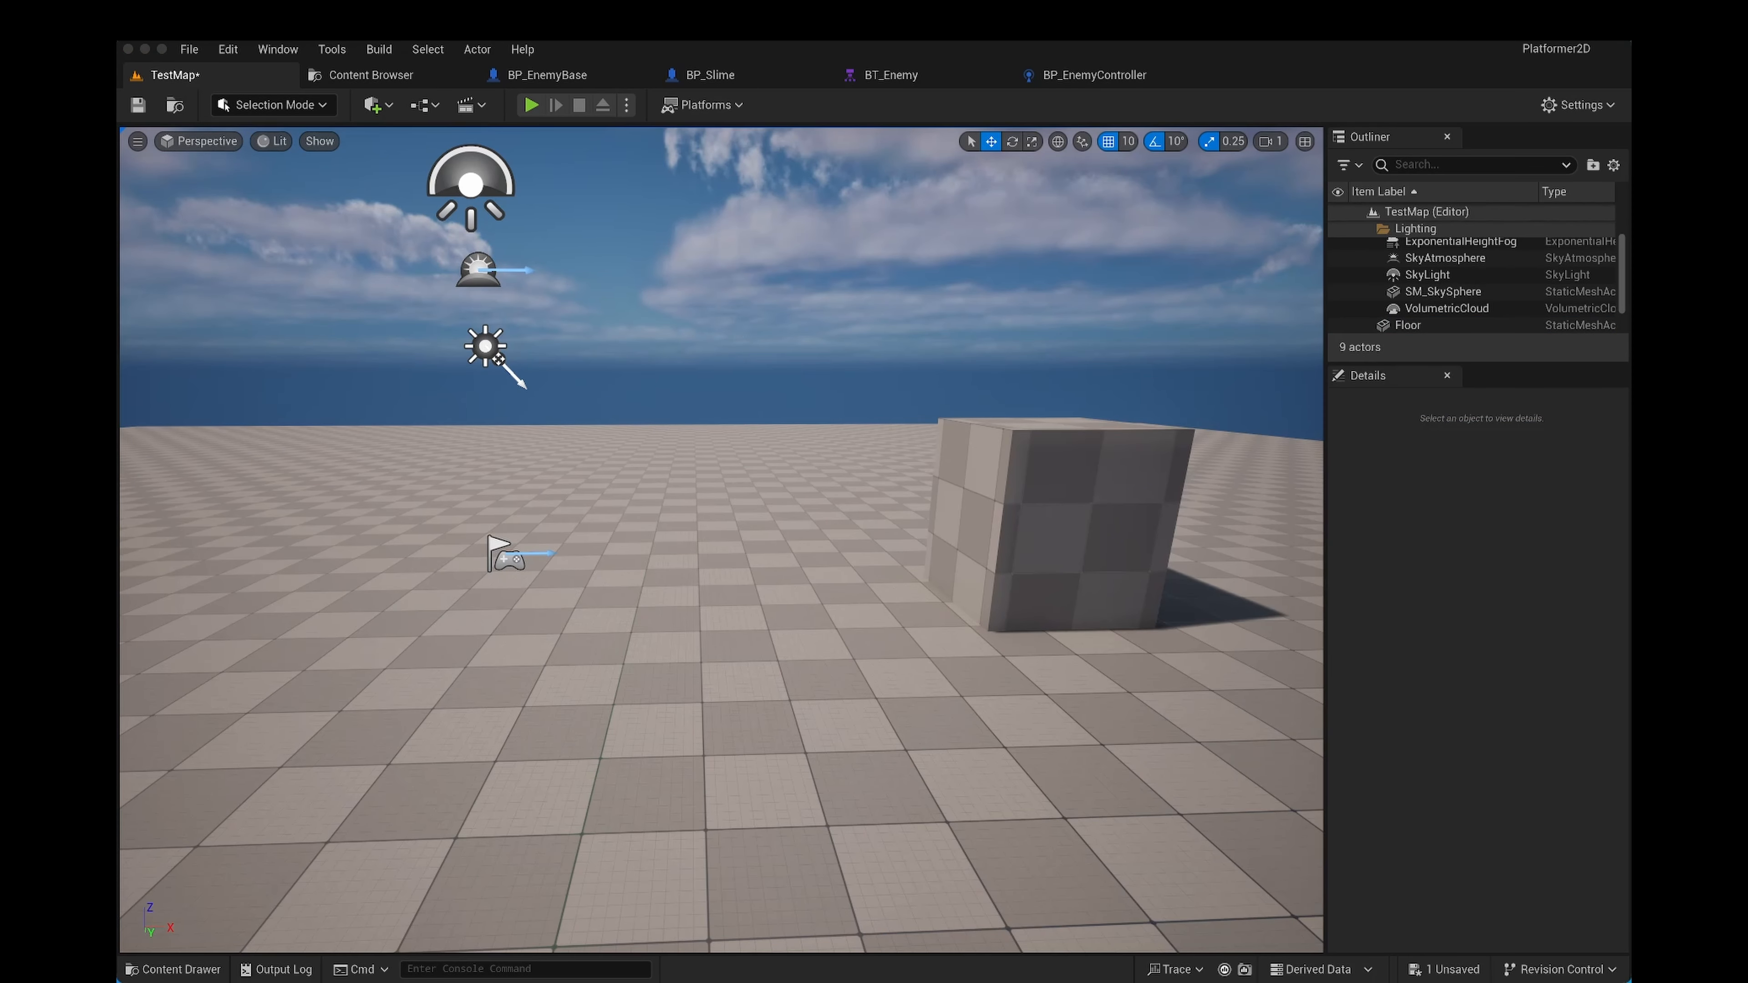
# Step: Place a BP_Slime in TestMap beside the player start, just above the floor at about X 100, Y -80, Z 58.5
pyautogui.click(176, 969)
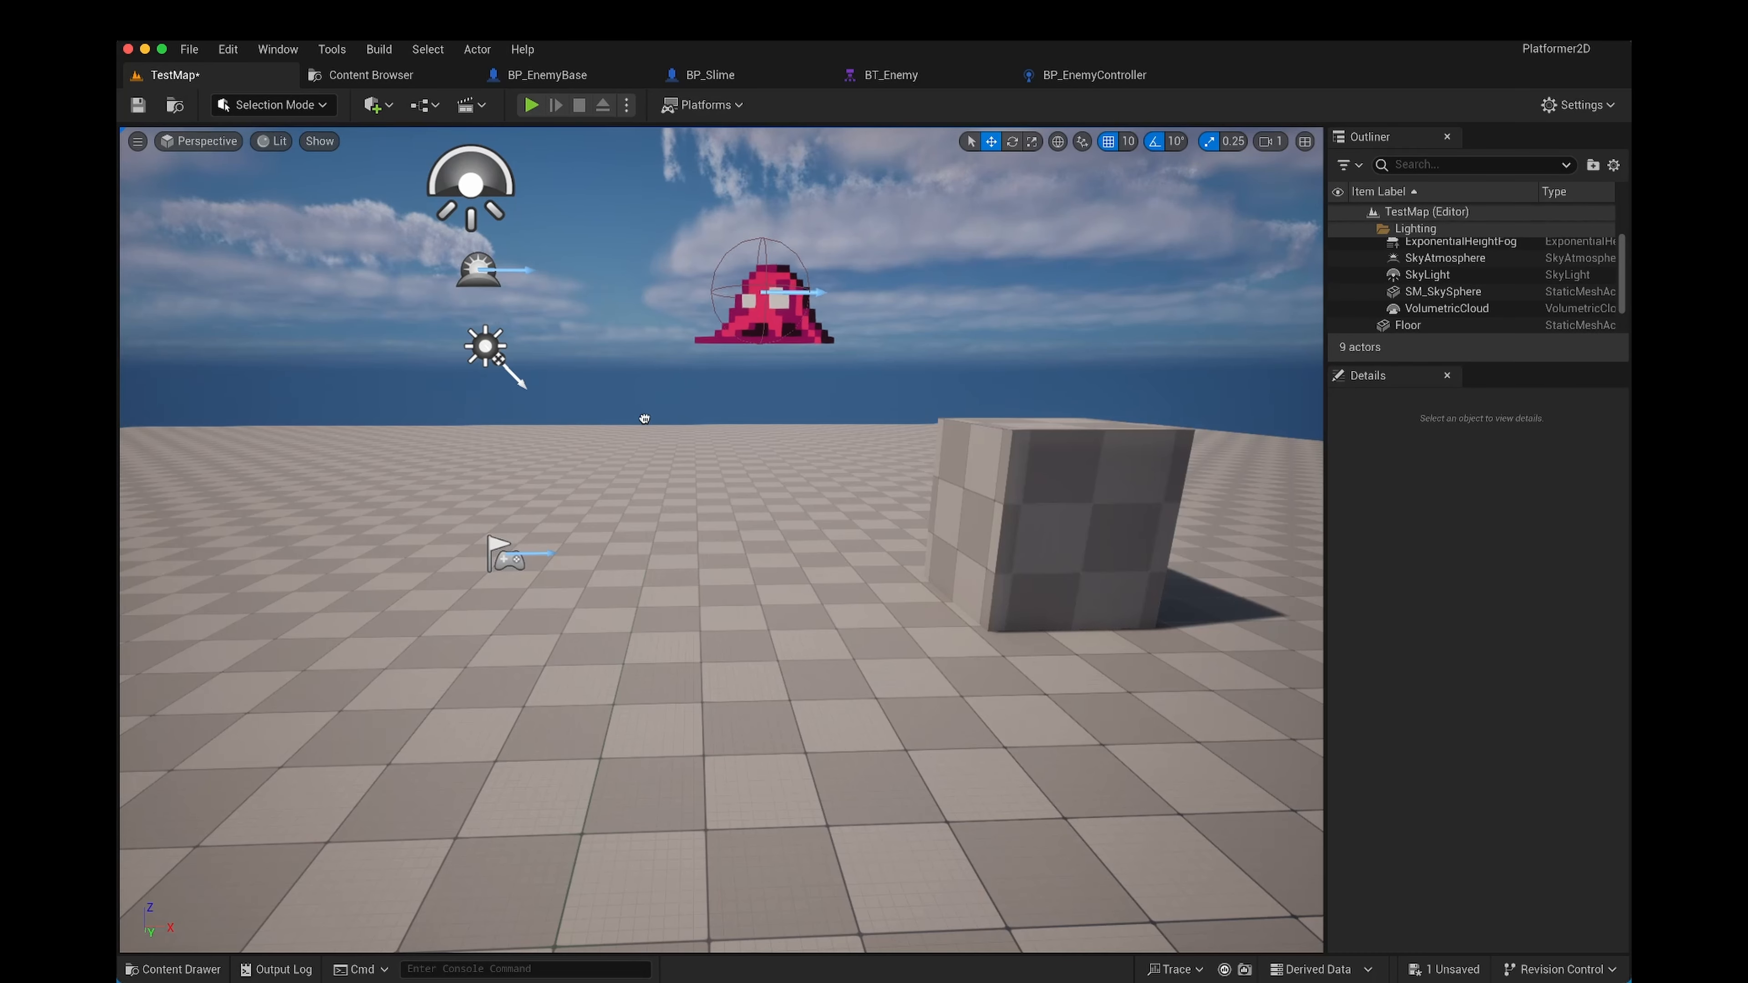
pyautogui.moveTo(644, 418); pyautogui.dragTo(643, 540)
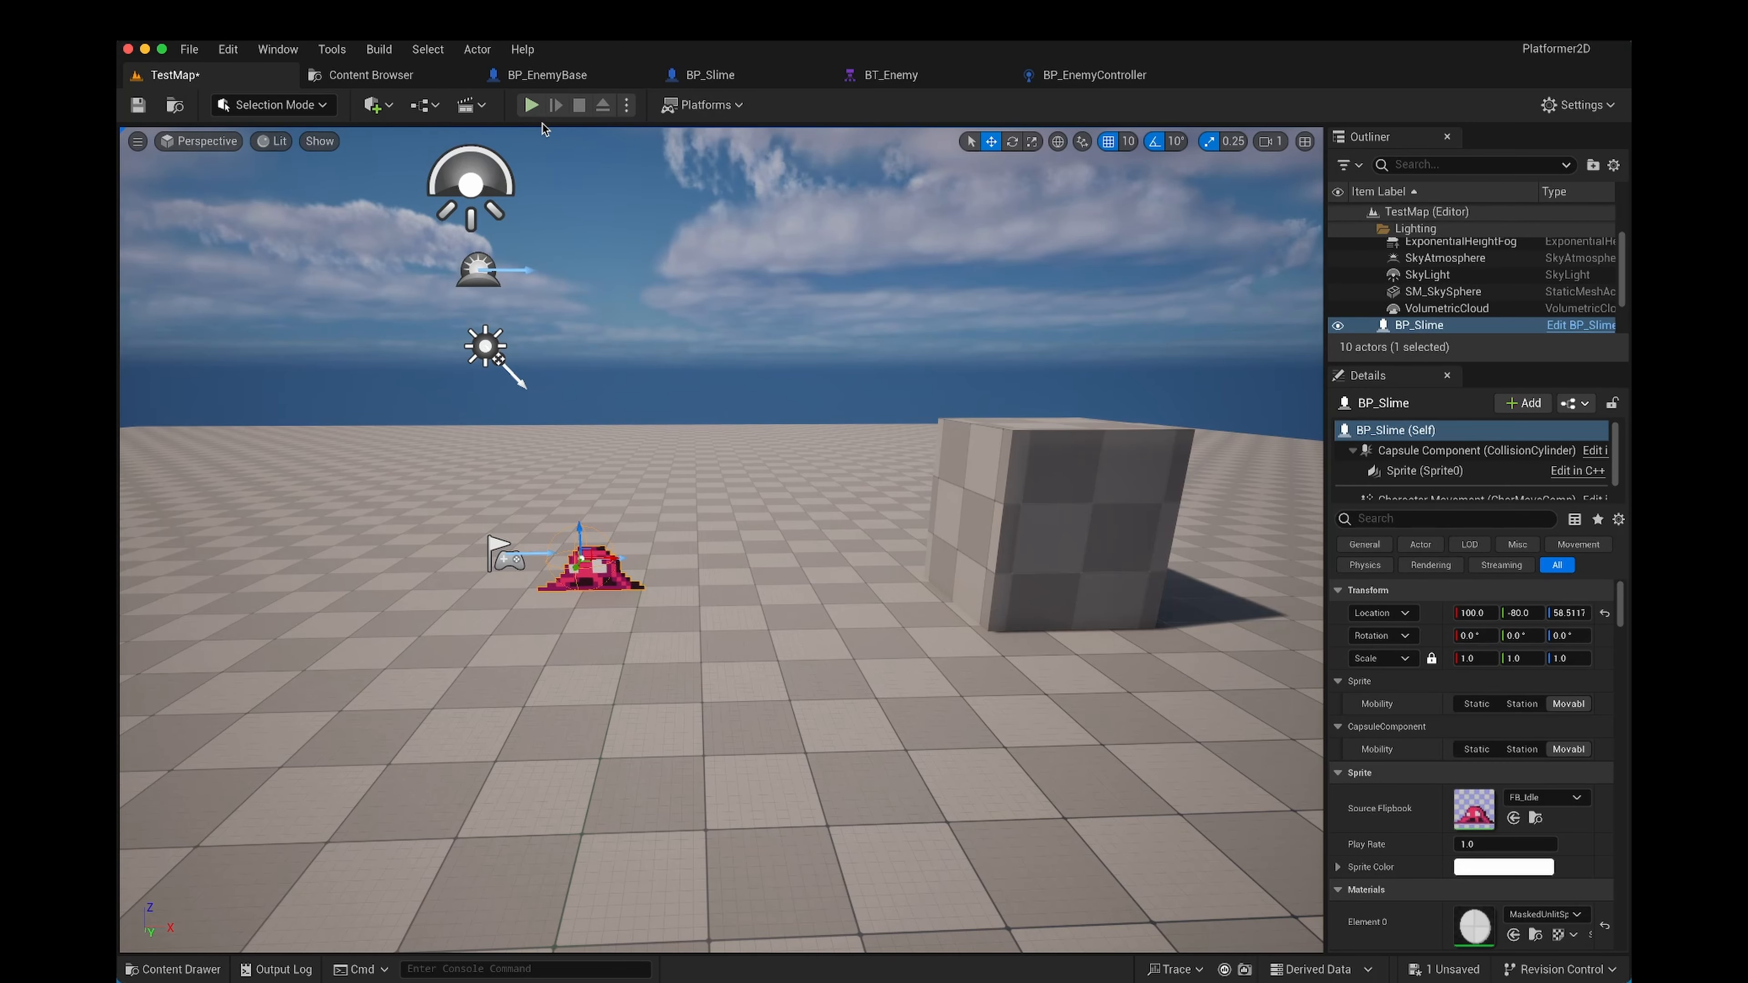
# Step: Test the slime by playing the level, and run it in Simulate mode to watch the slime's movement toward the block
pyautogui.click(527, 109)
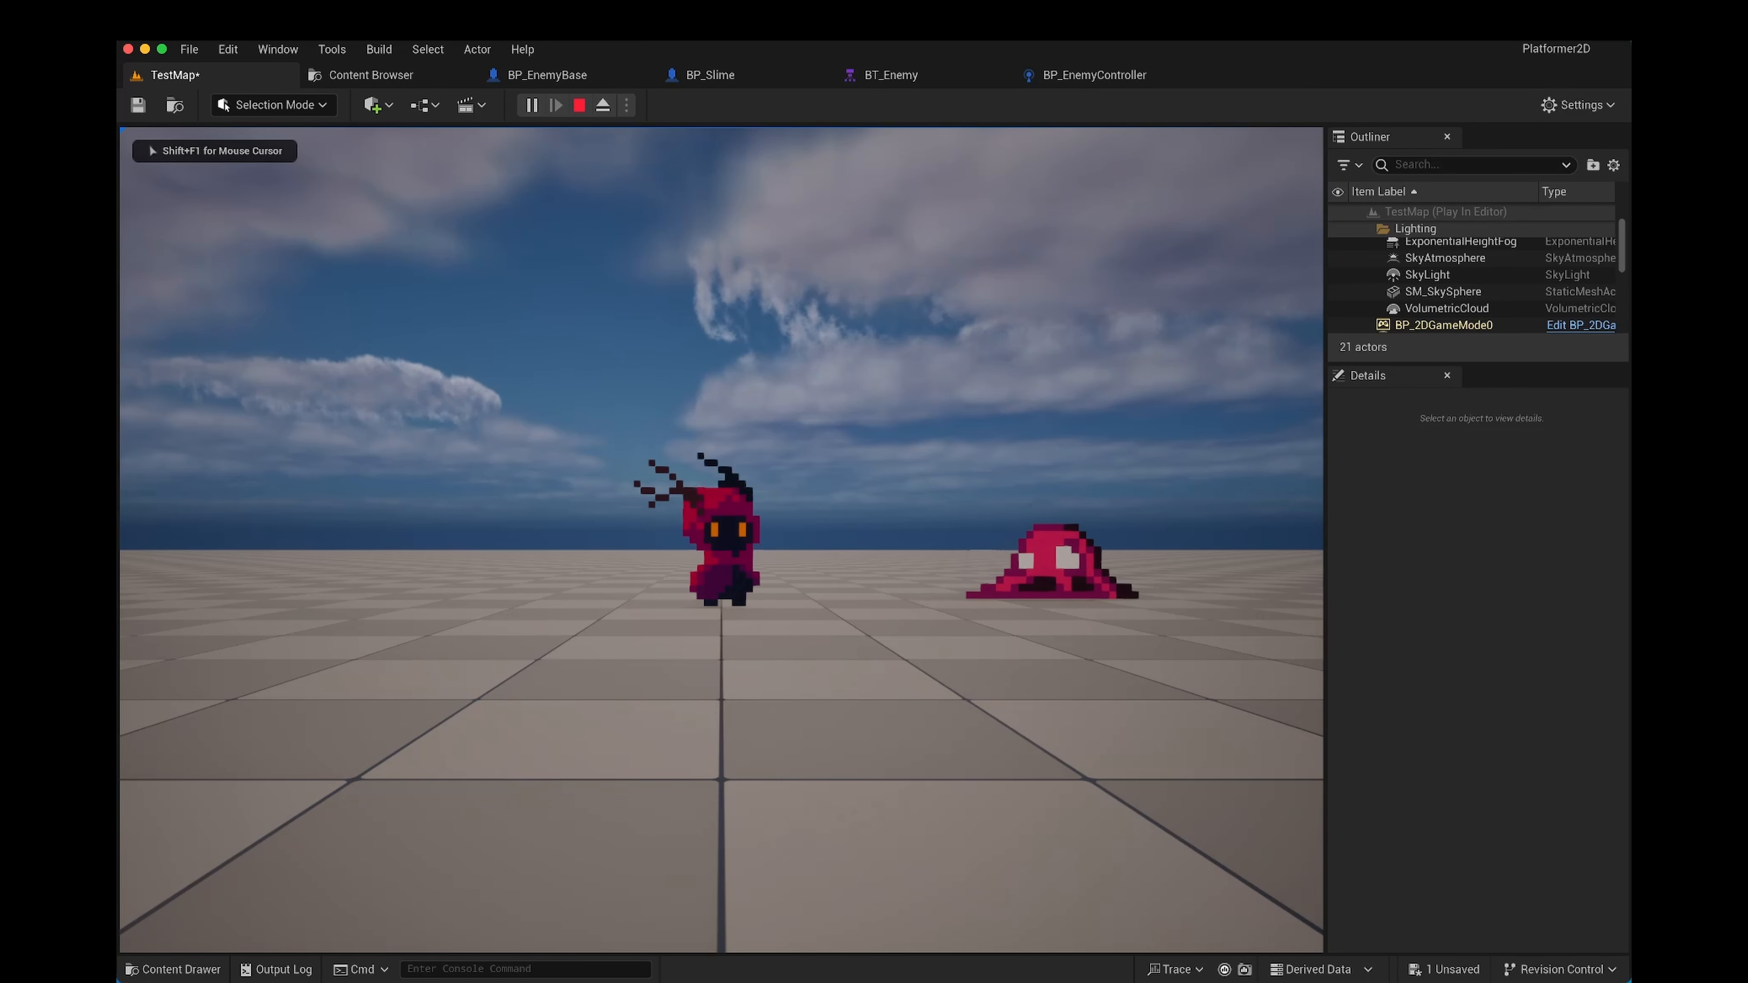
pyautogui.press('Escape')
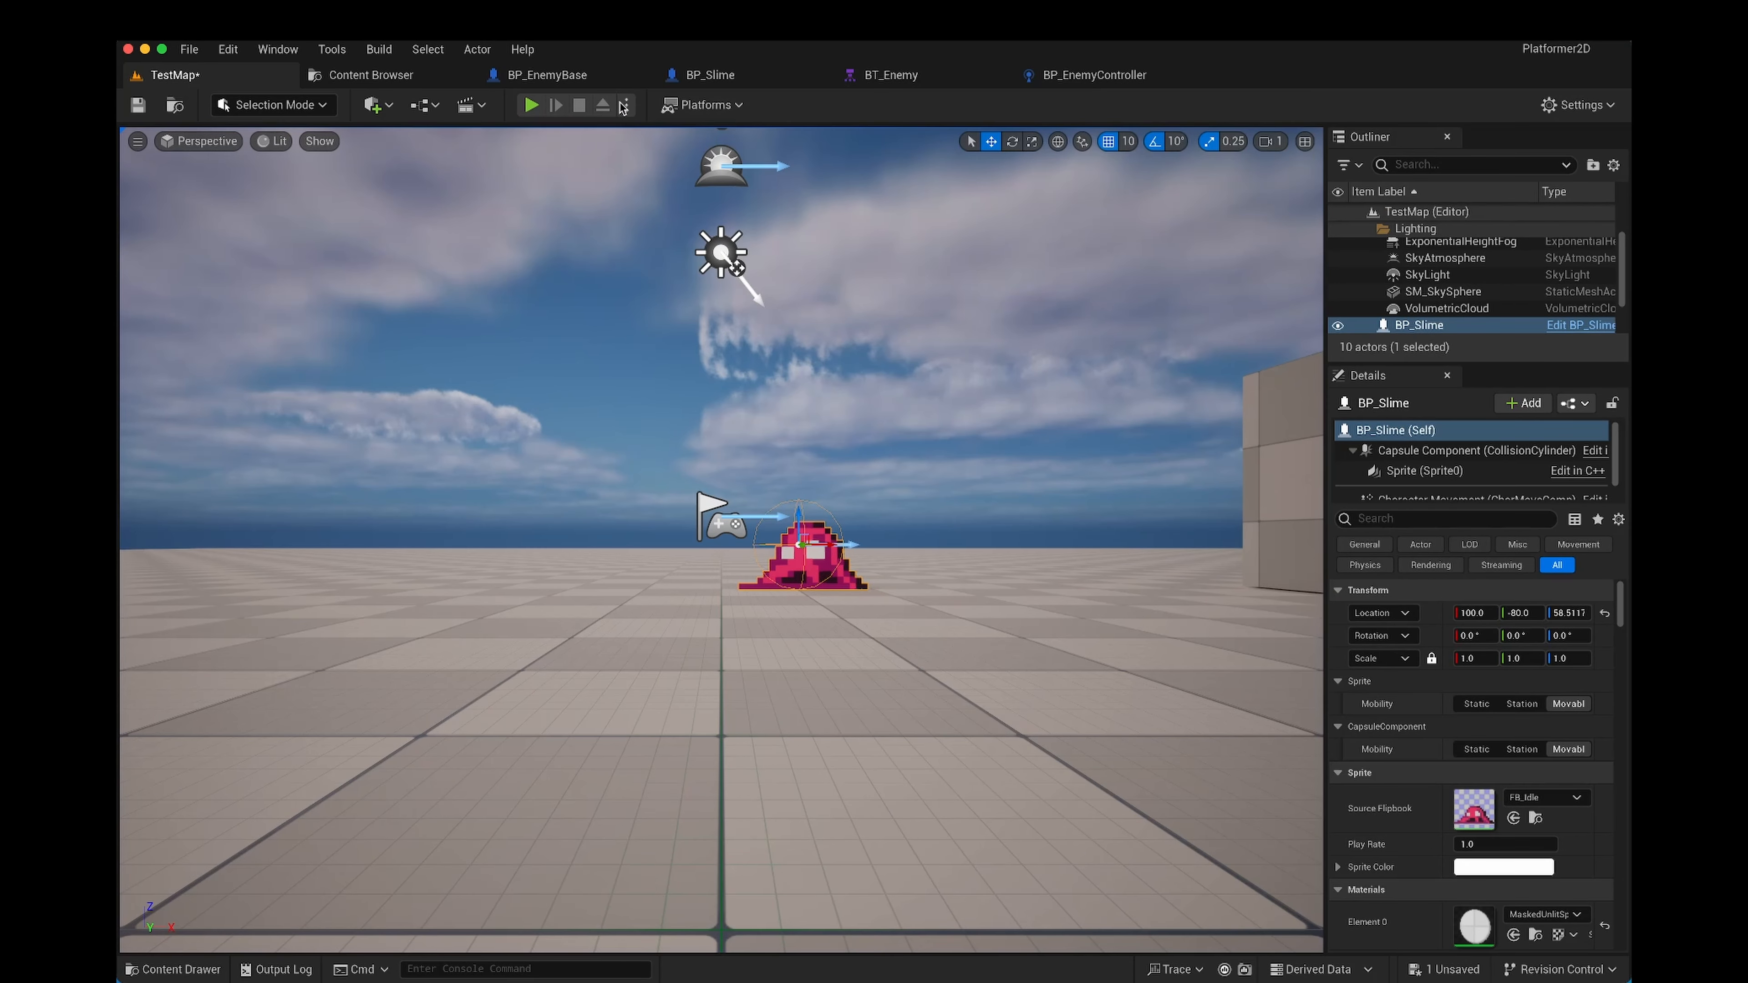
pyautogui.click(626, 105)
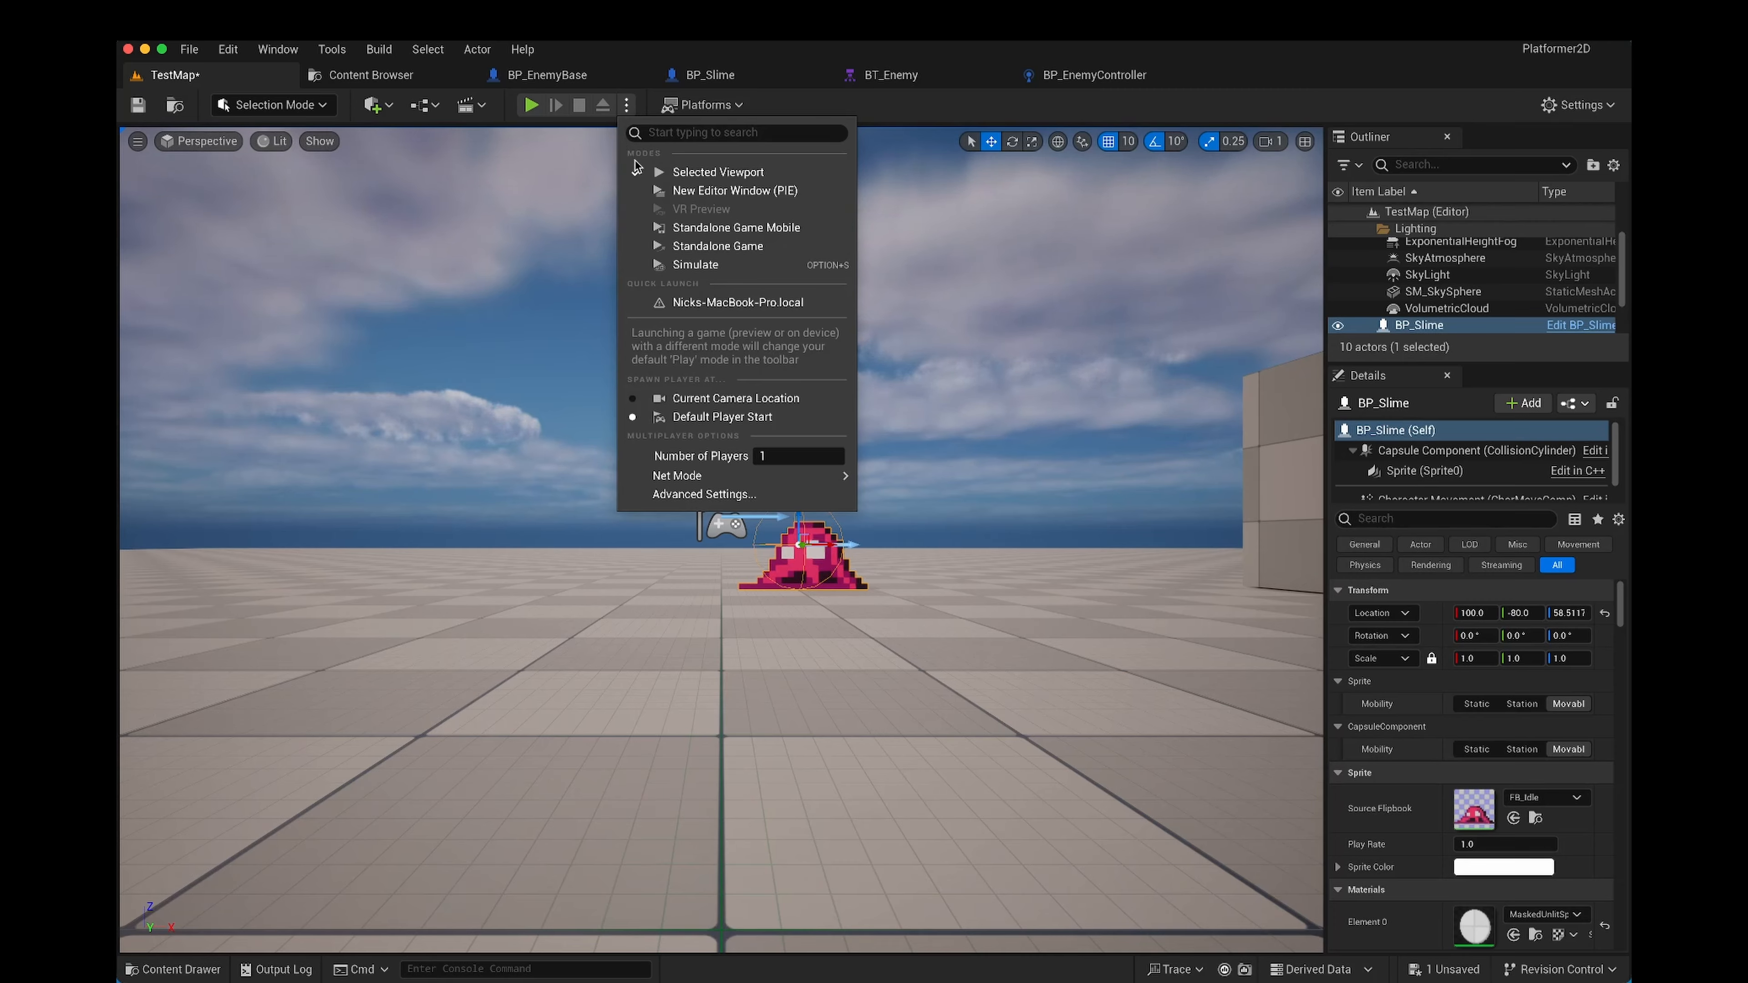
pyautogui.click(695, 265)
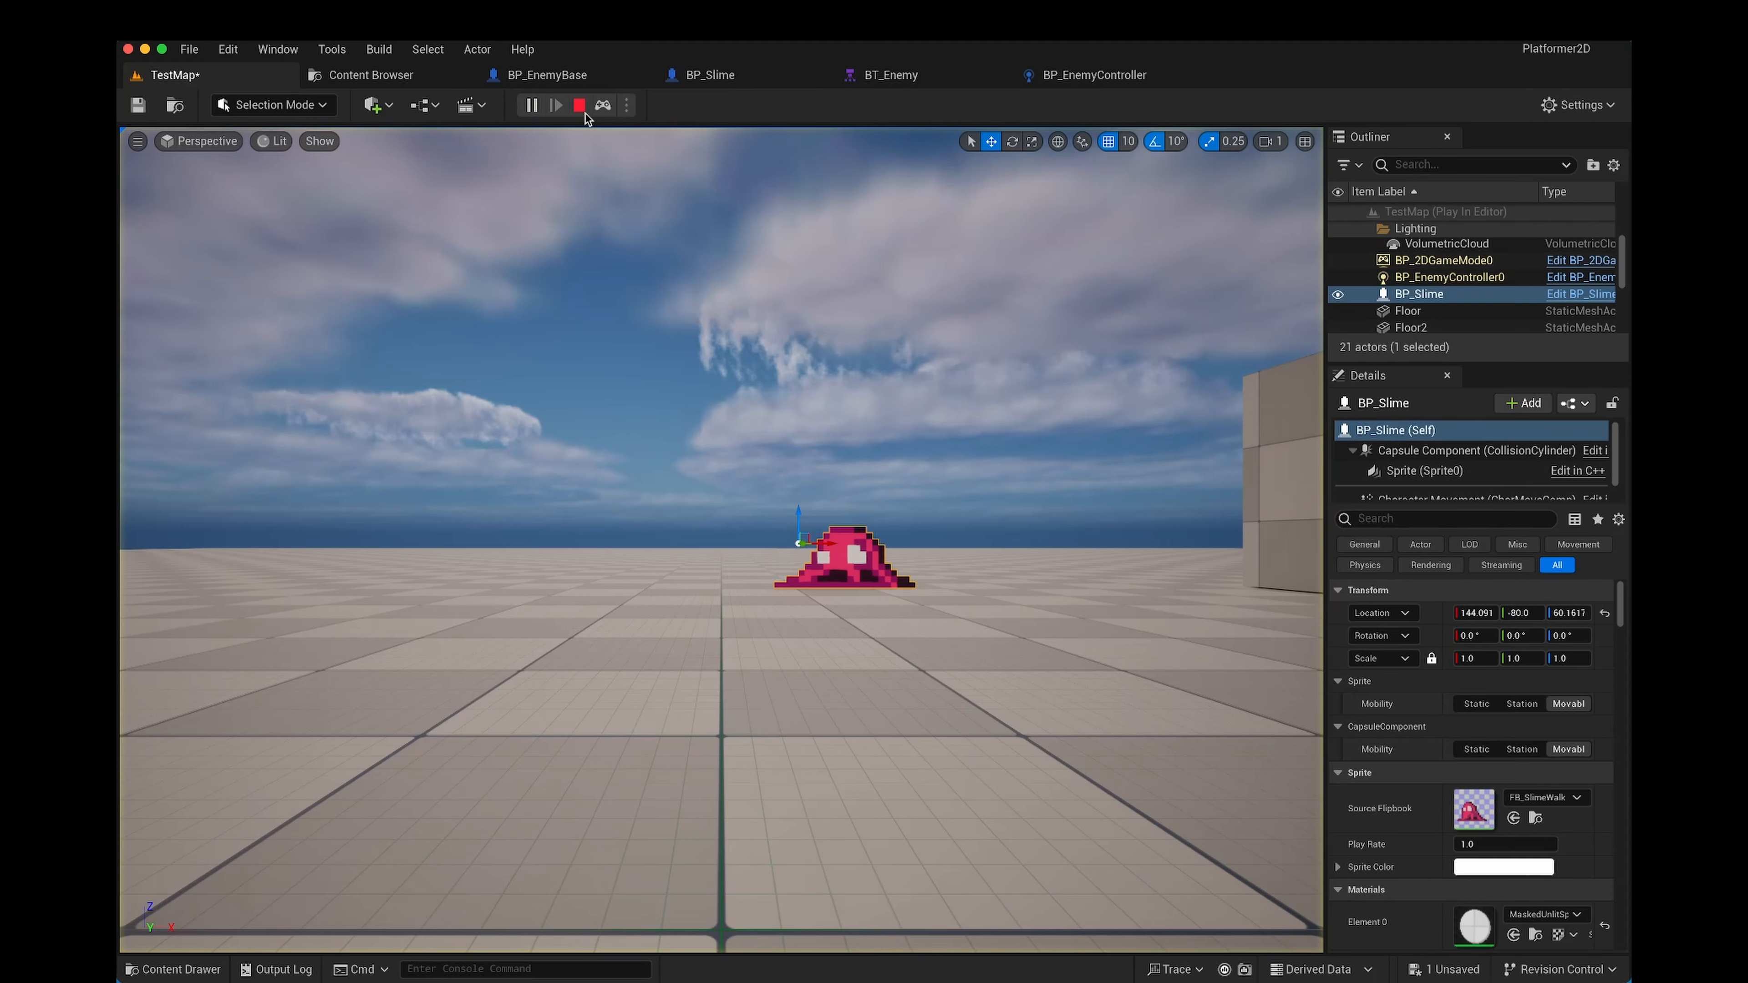
pyautogui.moveTo(778, 580); pyautogui.dragTo(574, 637, button='right')
pyautogui.press('w')
pyautogui.press('s')
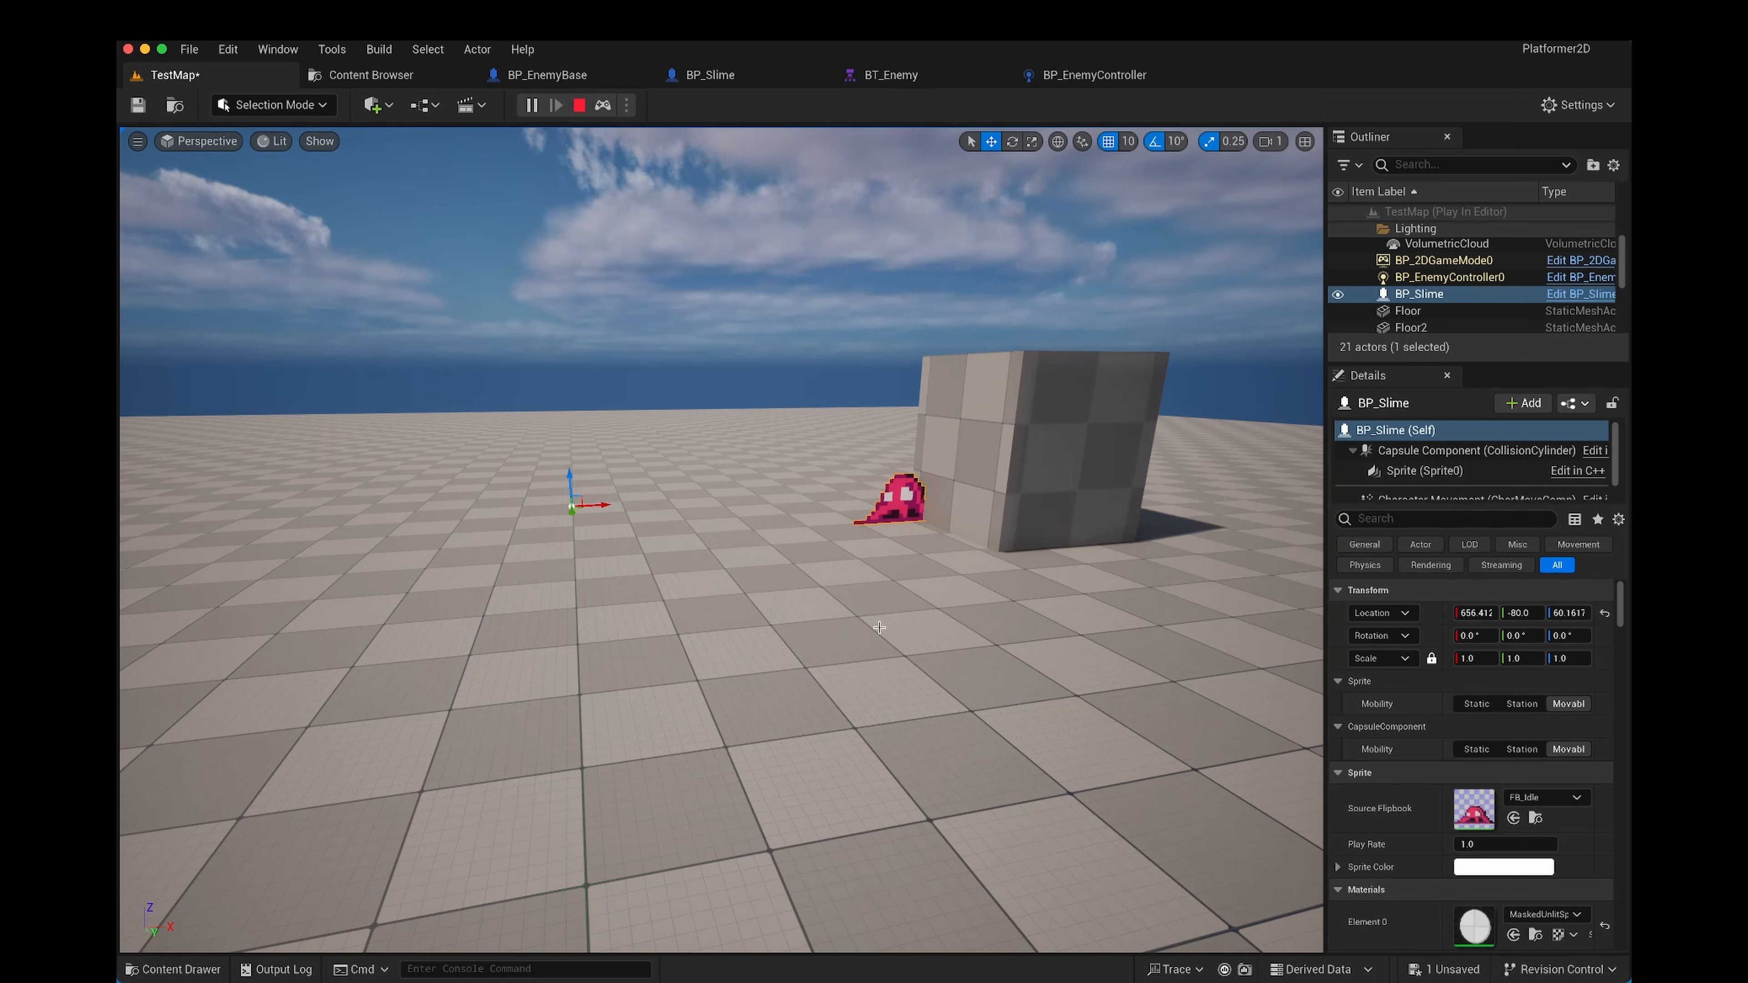
pyautogui.click(578, 105)
# Step: Add a Nav Mesh Bounds Volume to the level and move it to about X -70, Y 300, Z 180
pyautogui.moveTo(747, 578)
pyautogui.mouseDown(button='right')
pyautogui.moveTo(585, 696)
pyautogui.moveTo(589, 482)
pyautogui.moveTo(589, 605)
pyautogui.moveTo(742, 606)
pyautogui.mouseUp(button='right')
pyautogui.press('s')
pyautogui.press('w')
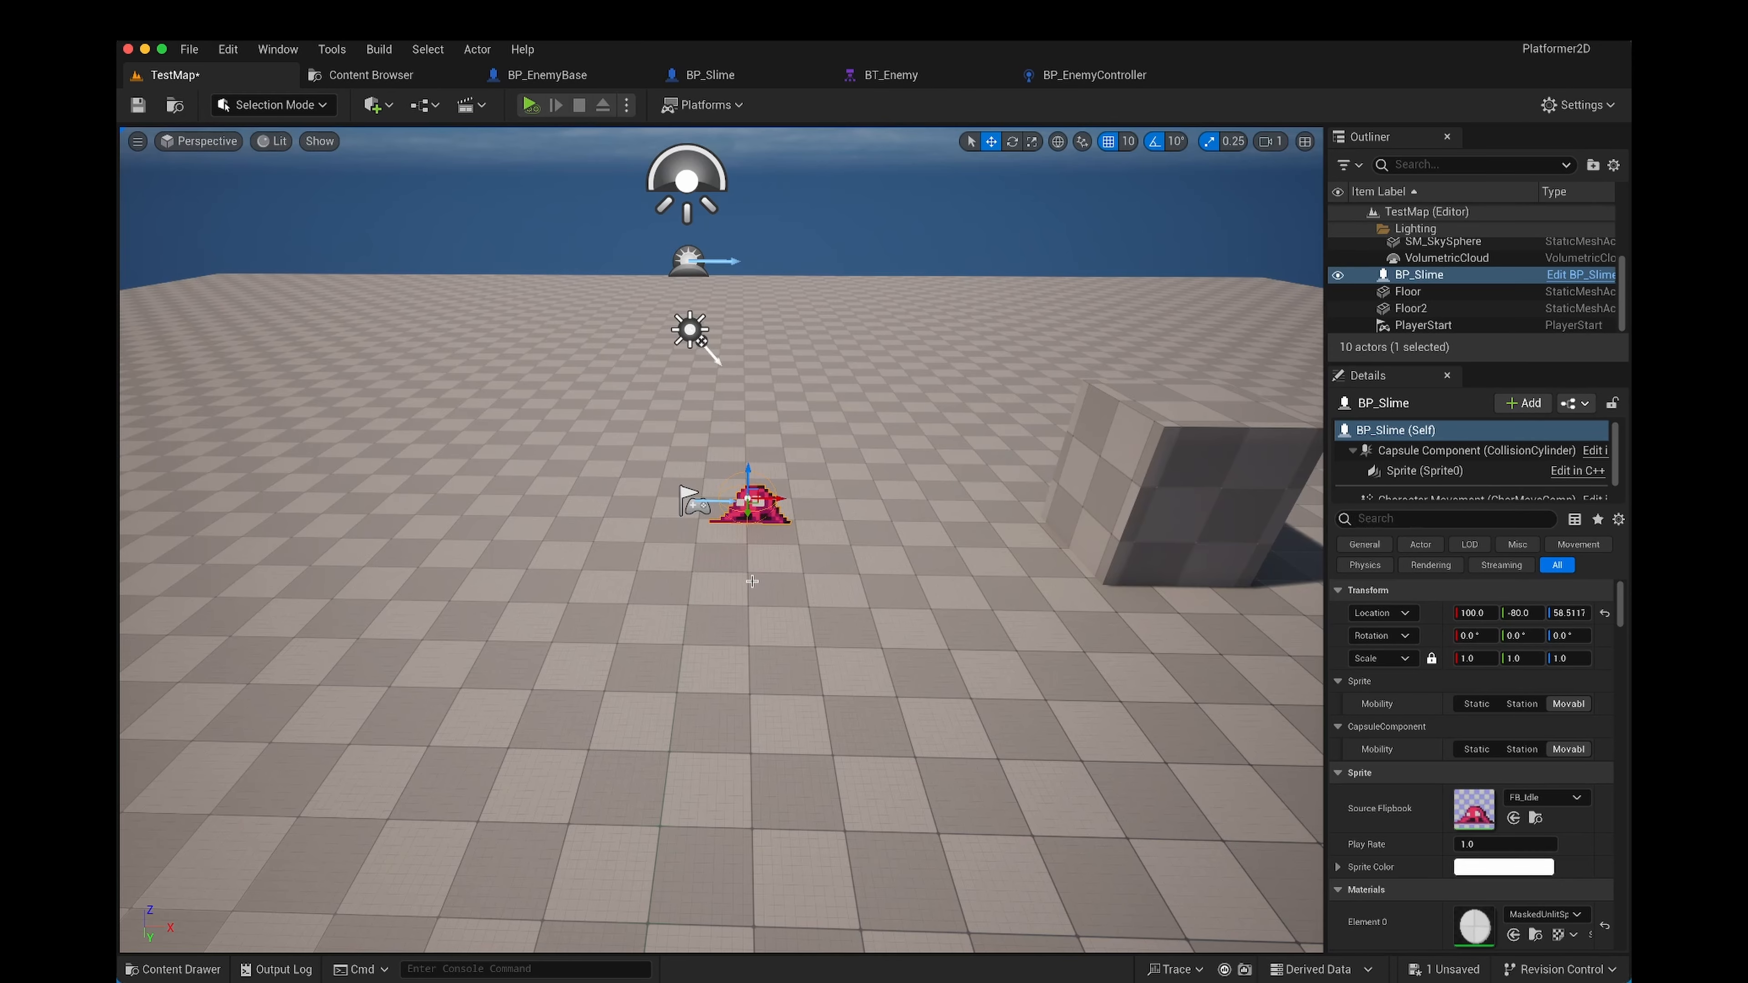
pyautogui.click(389, 105)
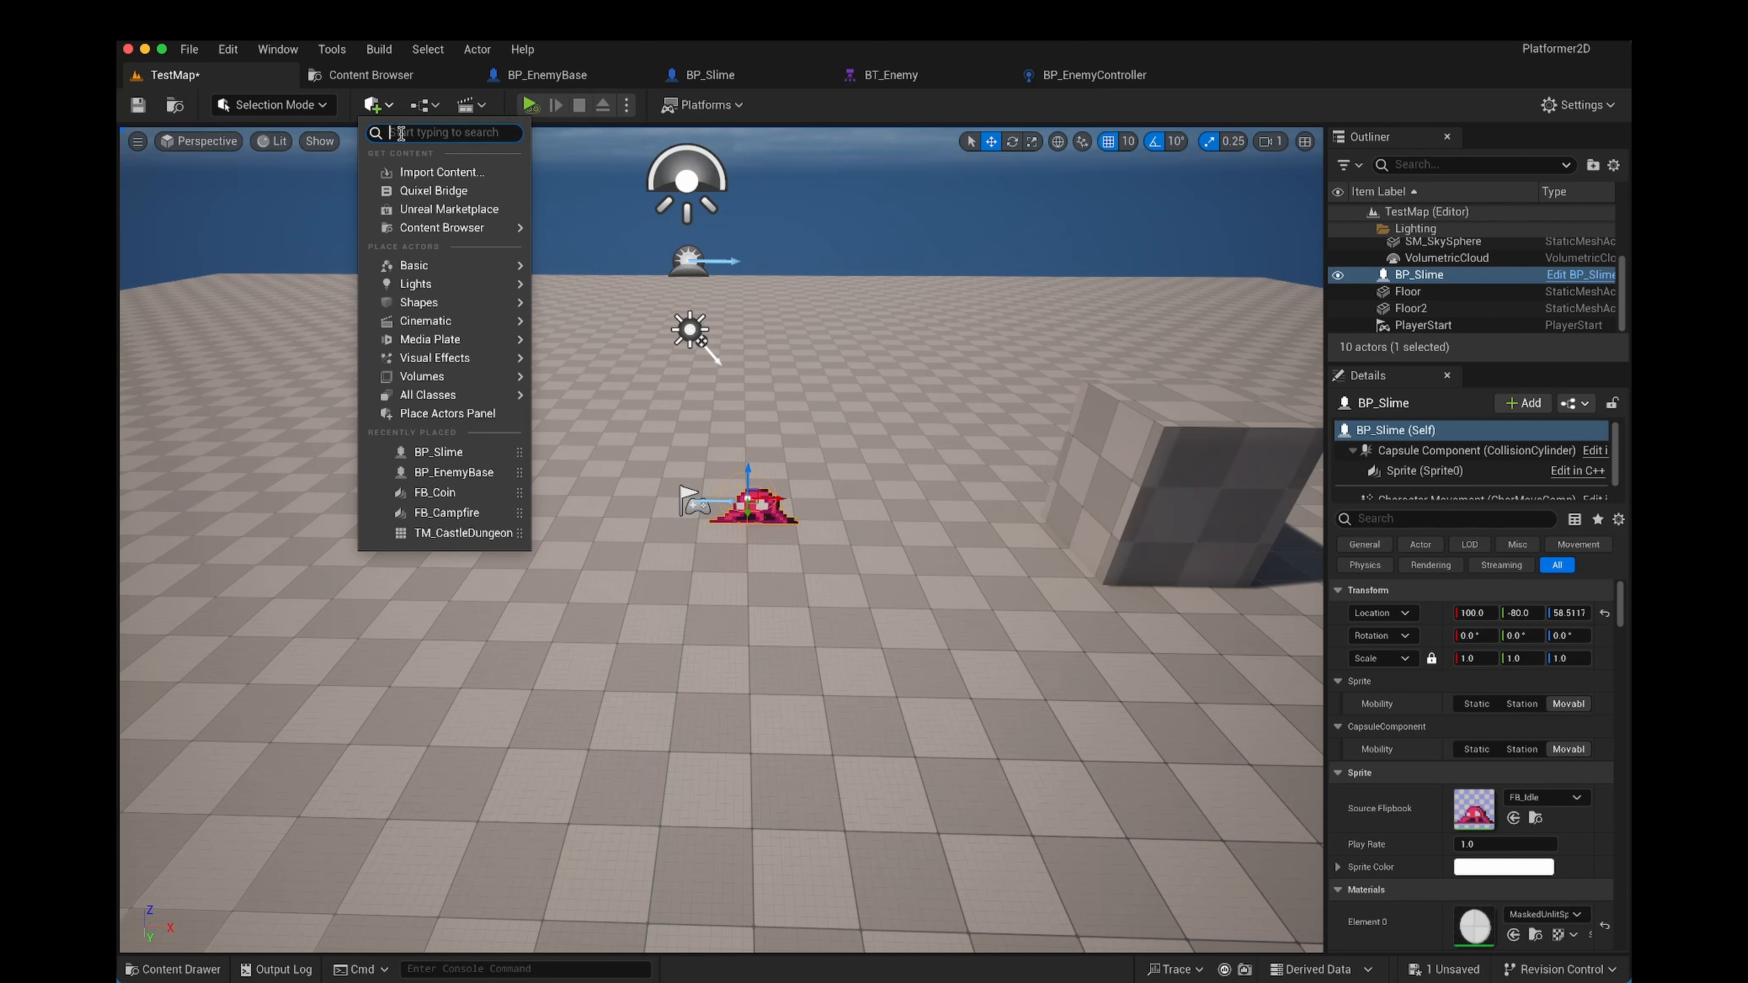
pyautogui.write('navi')
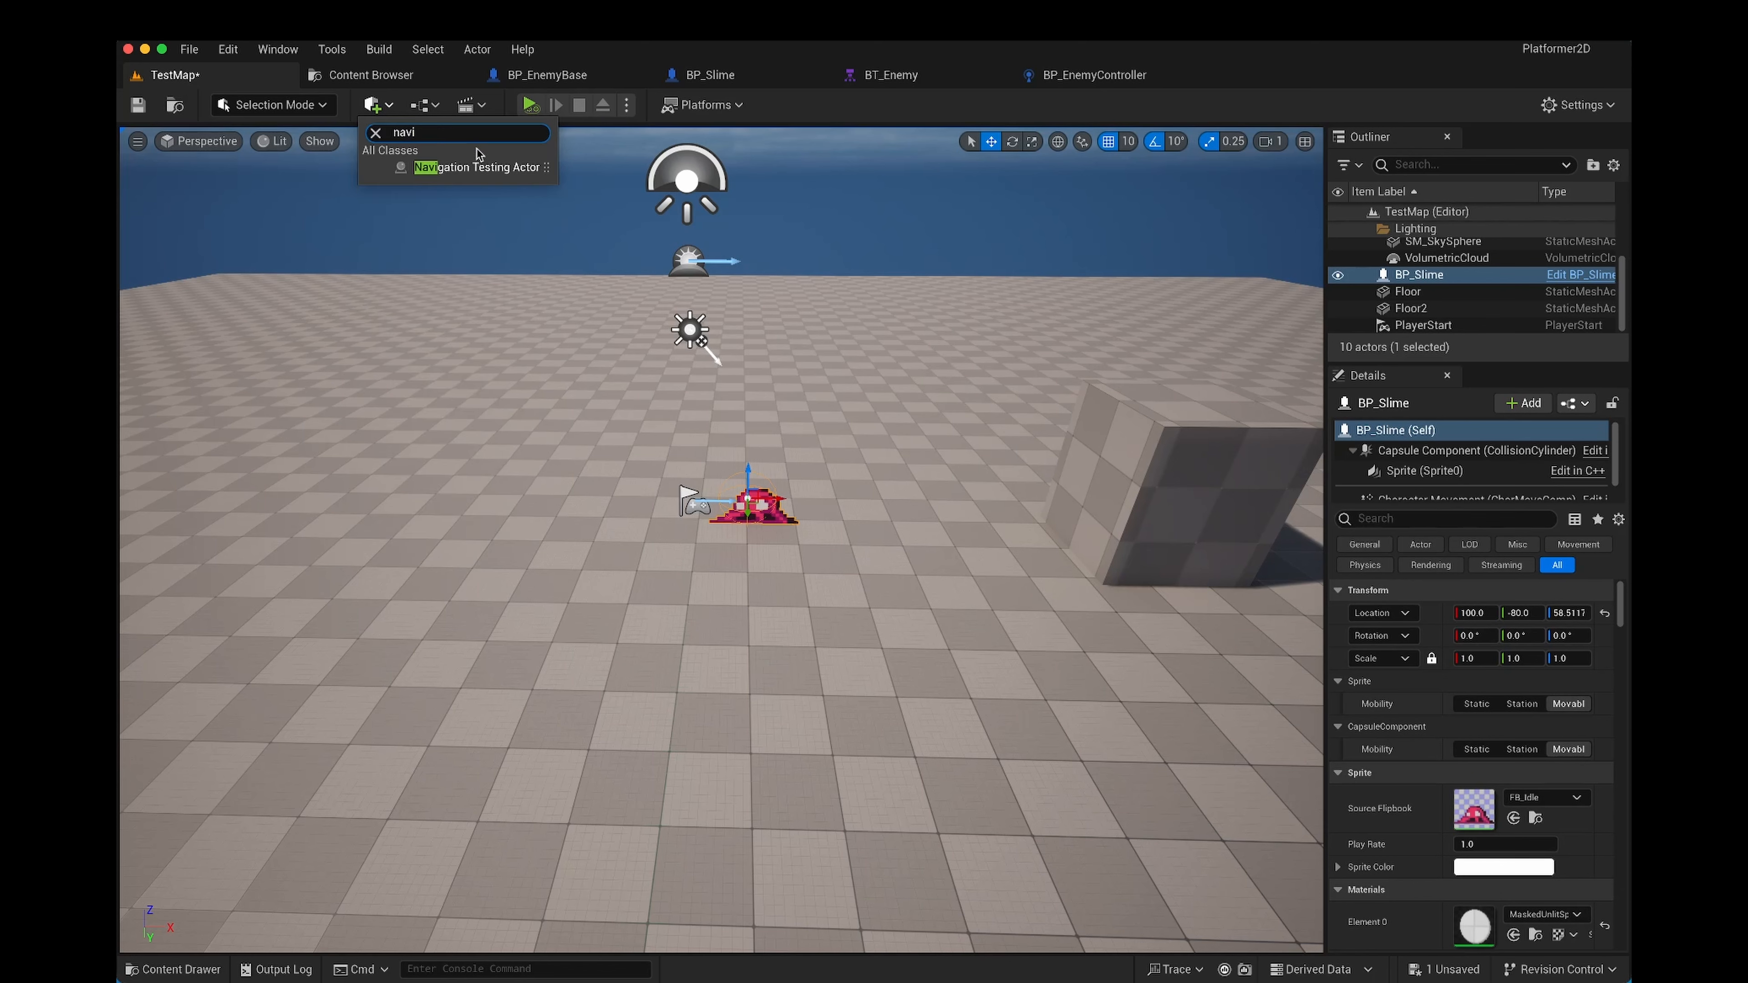
pyautogui.write('g')
pyautogui.press('BackSpace')
pyautogui.press('BackSpace')
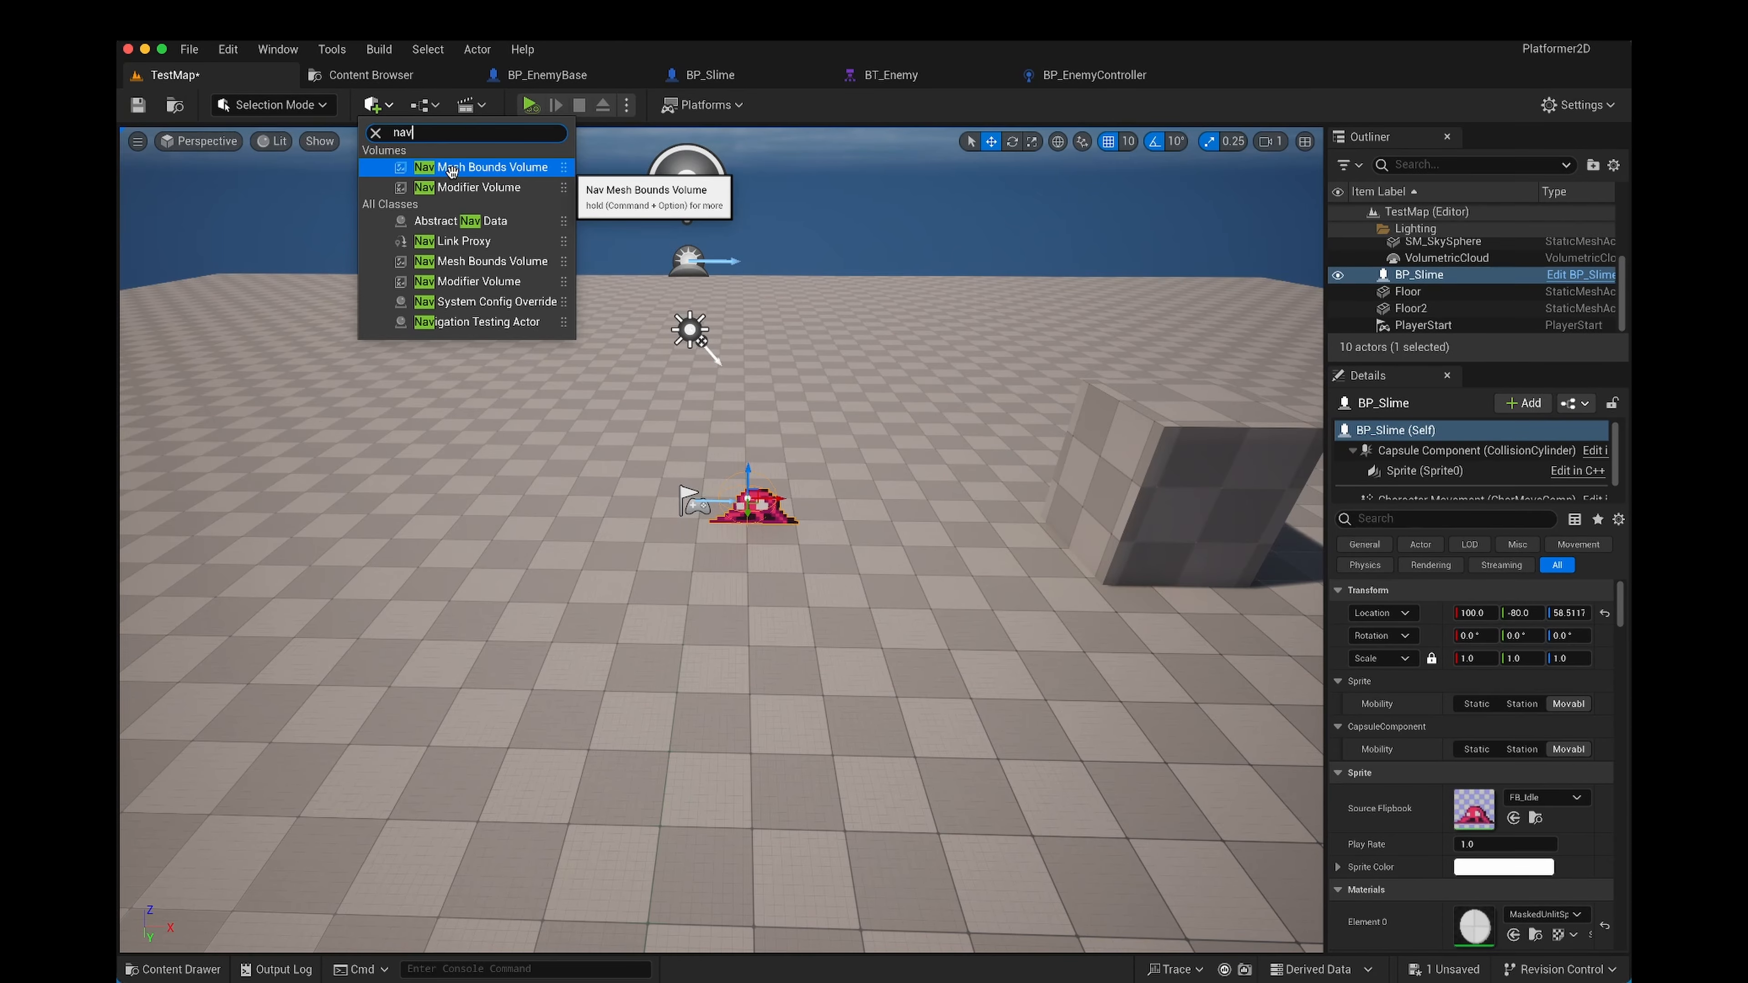
pyautogui.click(452, 169)
pyautogui.moveTo(750, 542); pyautogui.dragTo(641, 539)
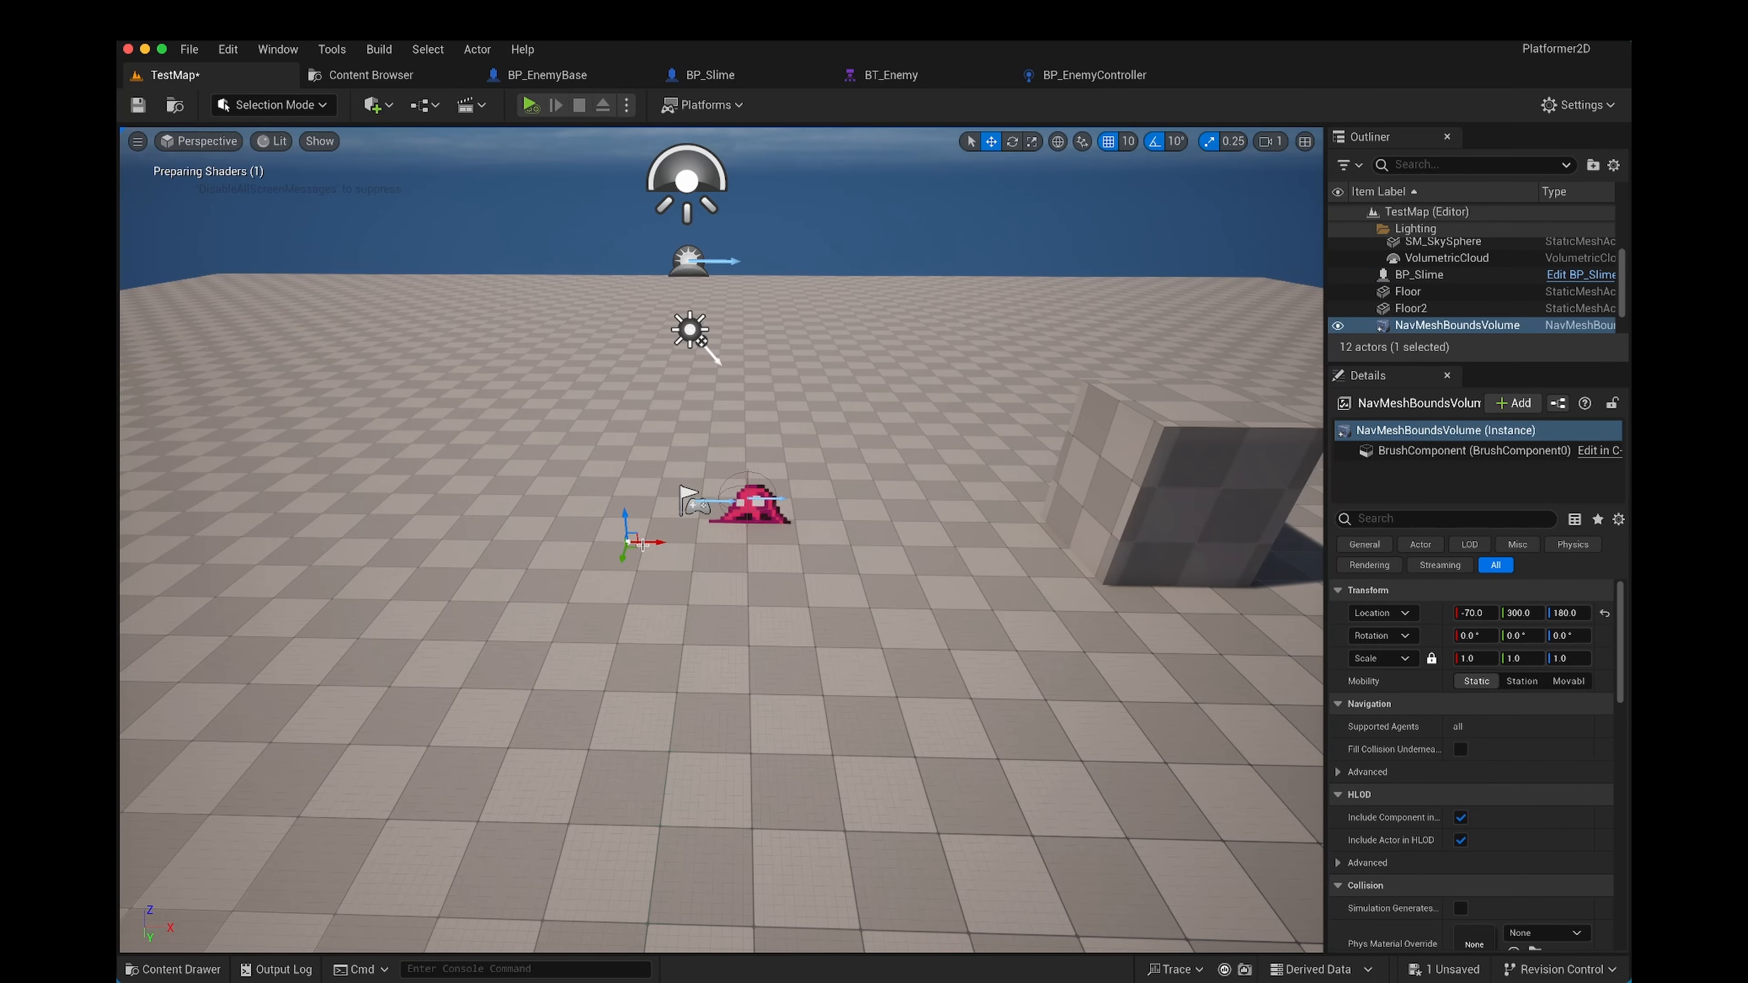
# Step: Scale the Nav Mesh Bounds Volume uniformly to about 4.7 and move it to about Y 110
pyautogui.press('f')
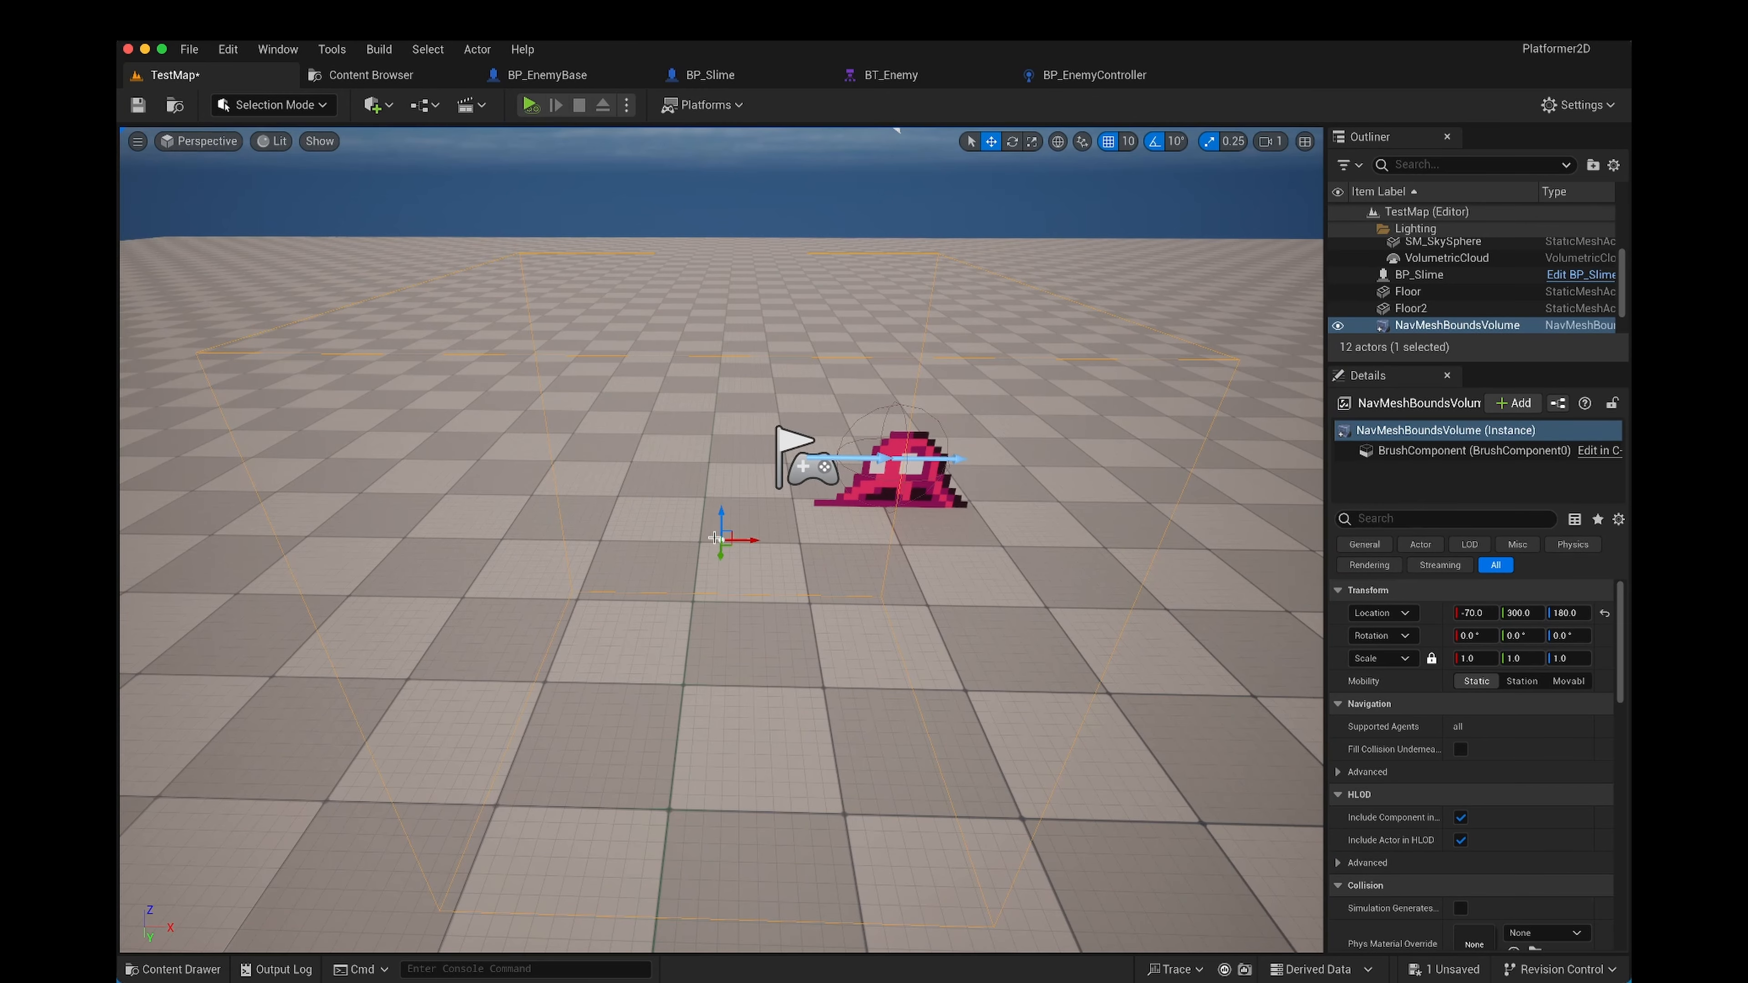
pyautogui.moveTo(710, 541); pyautogui.dragTo(761, 531, button='right')
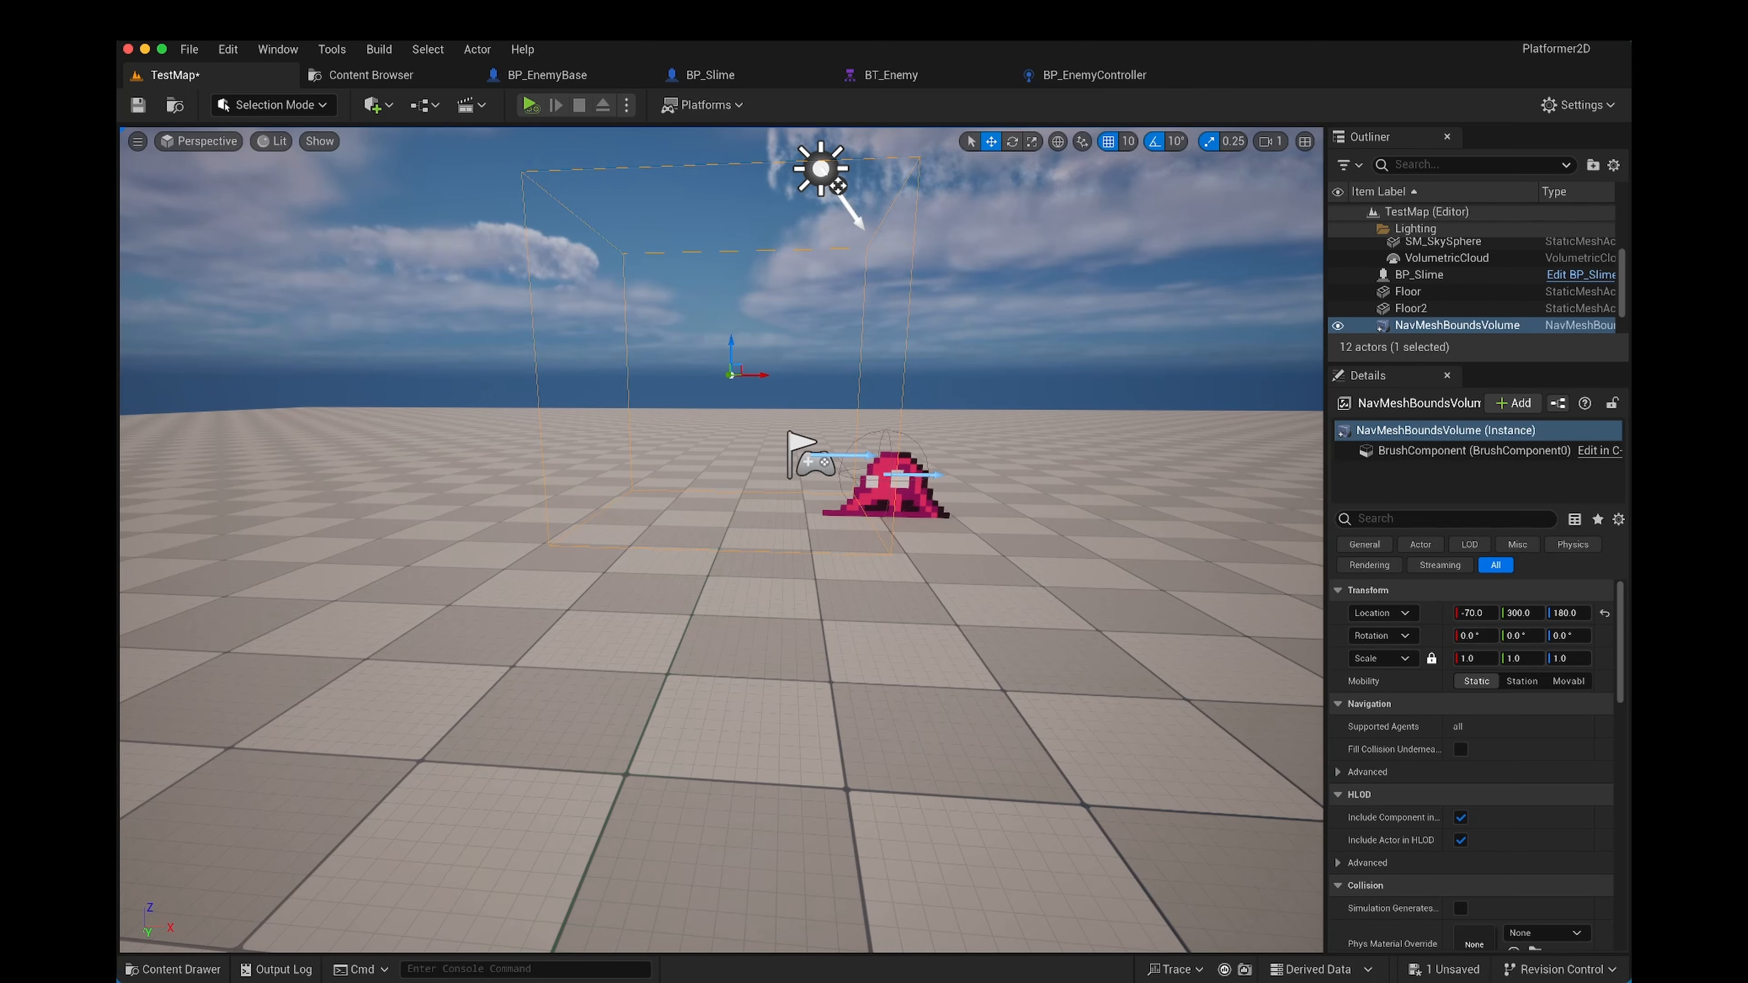
pyautogui.moveTo(742, 457)
pyautogui.mouseDown(button='right')
pyautogui.moveTo(846, 468)
pyautogui.moveTo(742, 457)
pyautogui.mouseUp(button='right')
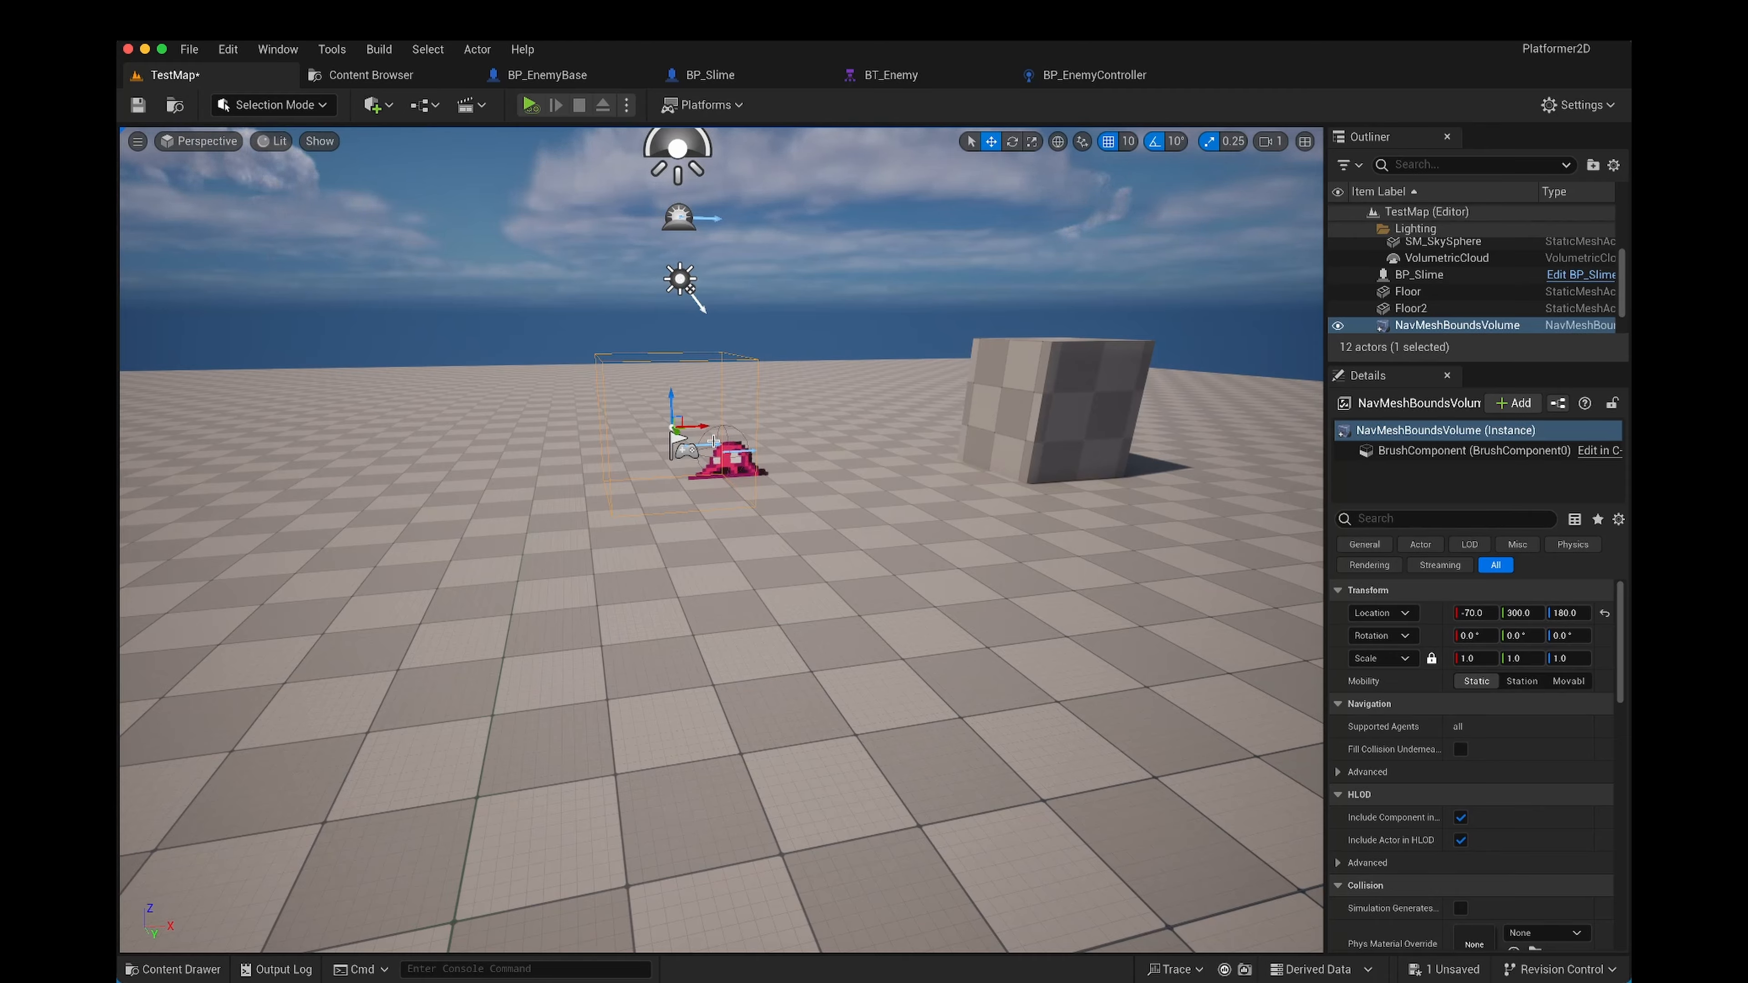
pyautogui.moveTo(1465, 658); pyautogui.dragTo(1580, 658)
pyautogui.press('a')
pyautogui.moveTo(785, 532); pyautogui.dragTo(1025, 302, button='right')
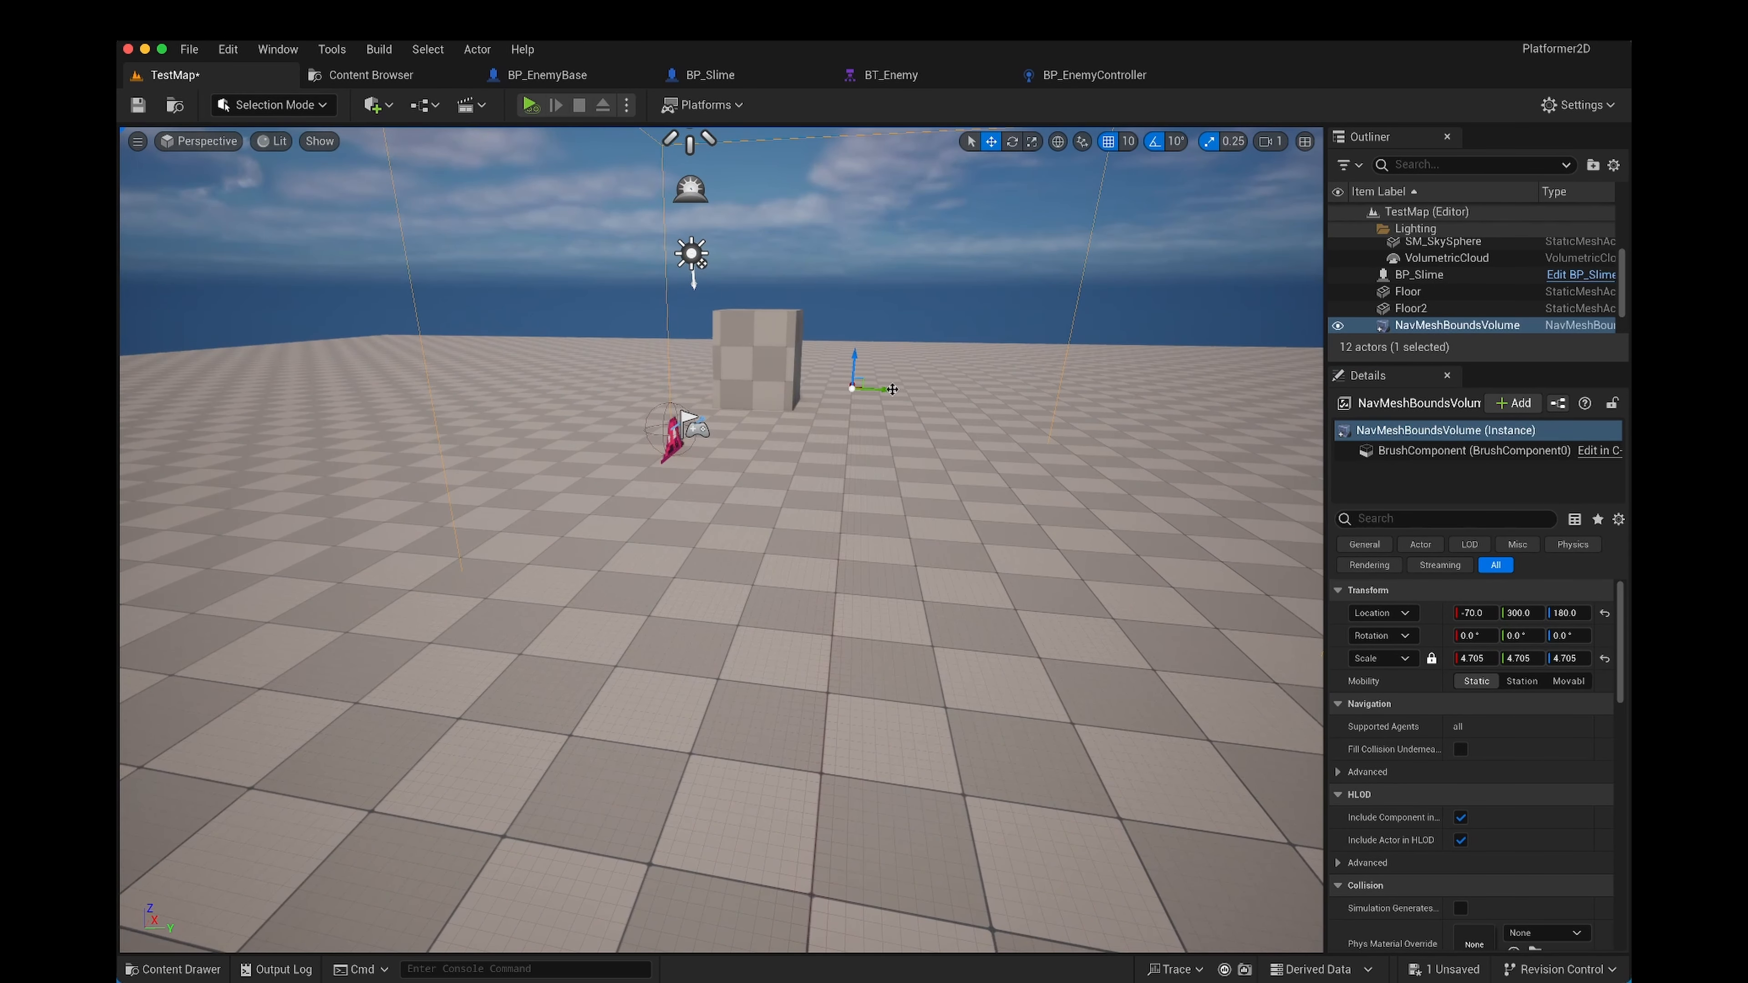
pyautogui.moveTo(883, 390); pyautogui.dragTo(776, 385)
# Step: Raise the Floor2 block off the floor to about Z 369.5
pyautogui.click(781, 326)
pyautogui.press('d')
pyautogui.moveTo(1092, 426); pyautogui.dragTo(1151, 391, button='right')
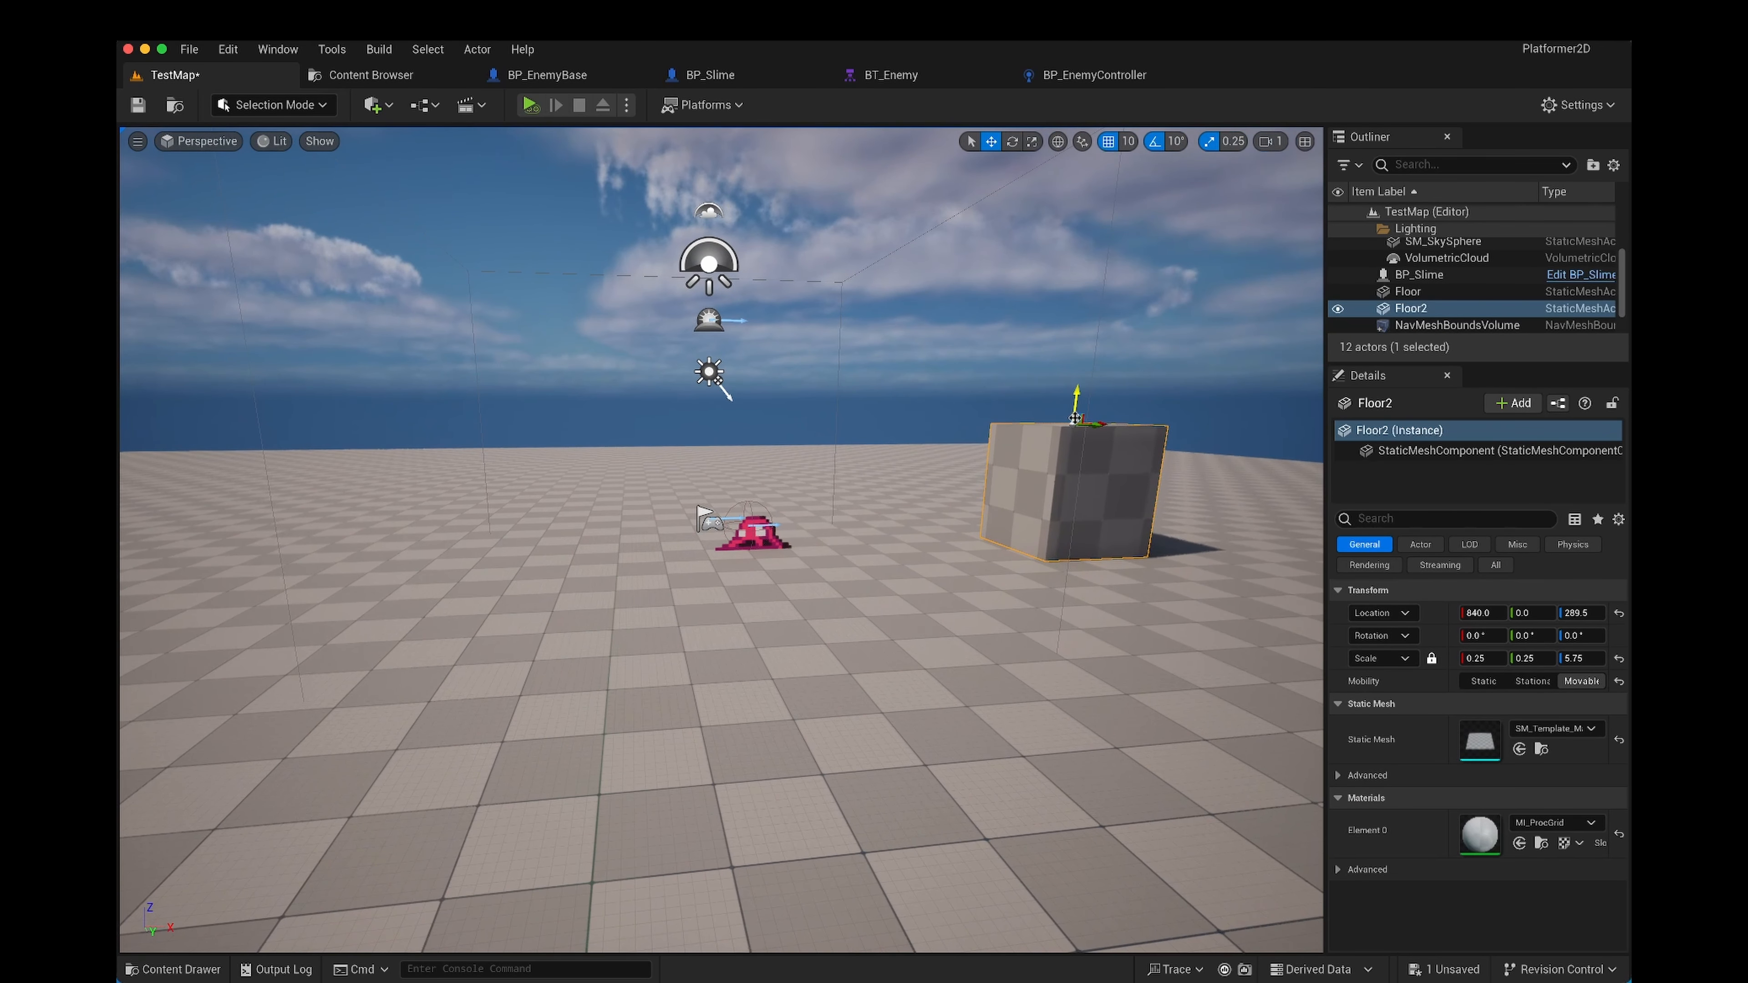
pyautogui.moveTo(1075, 403); pyautogui.dragTo(1078, 367)
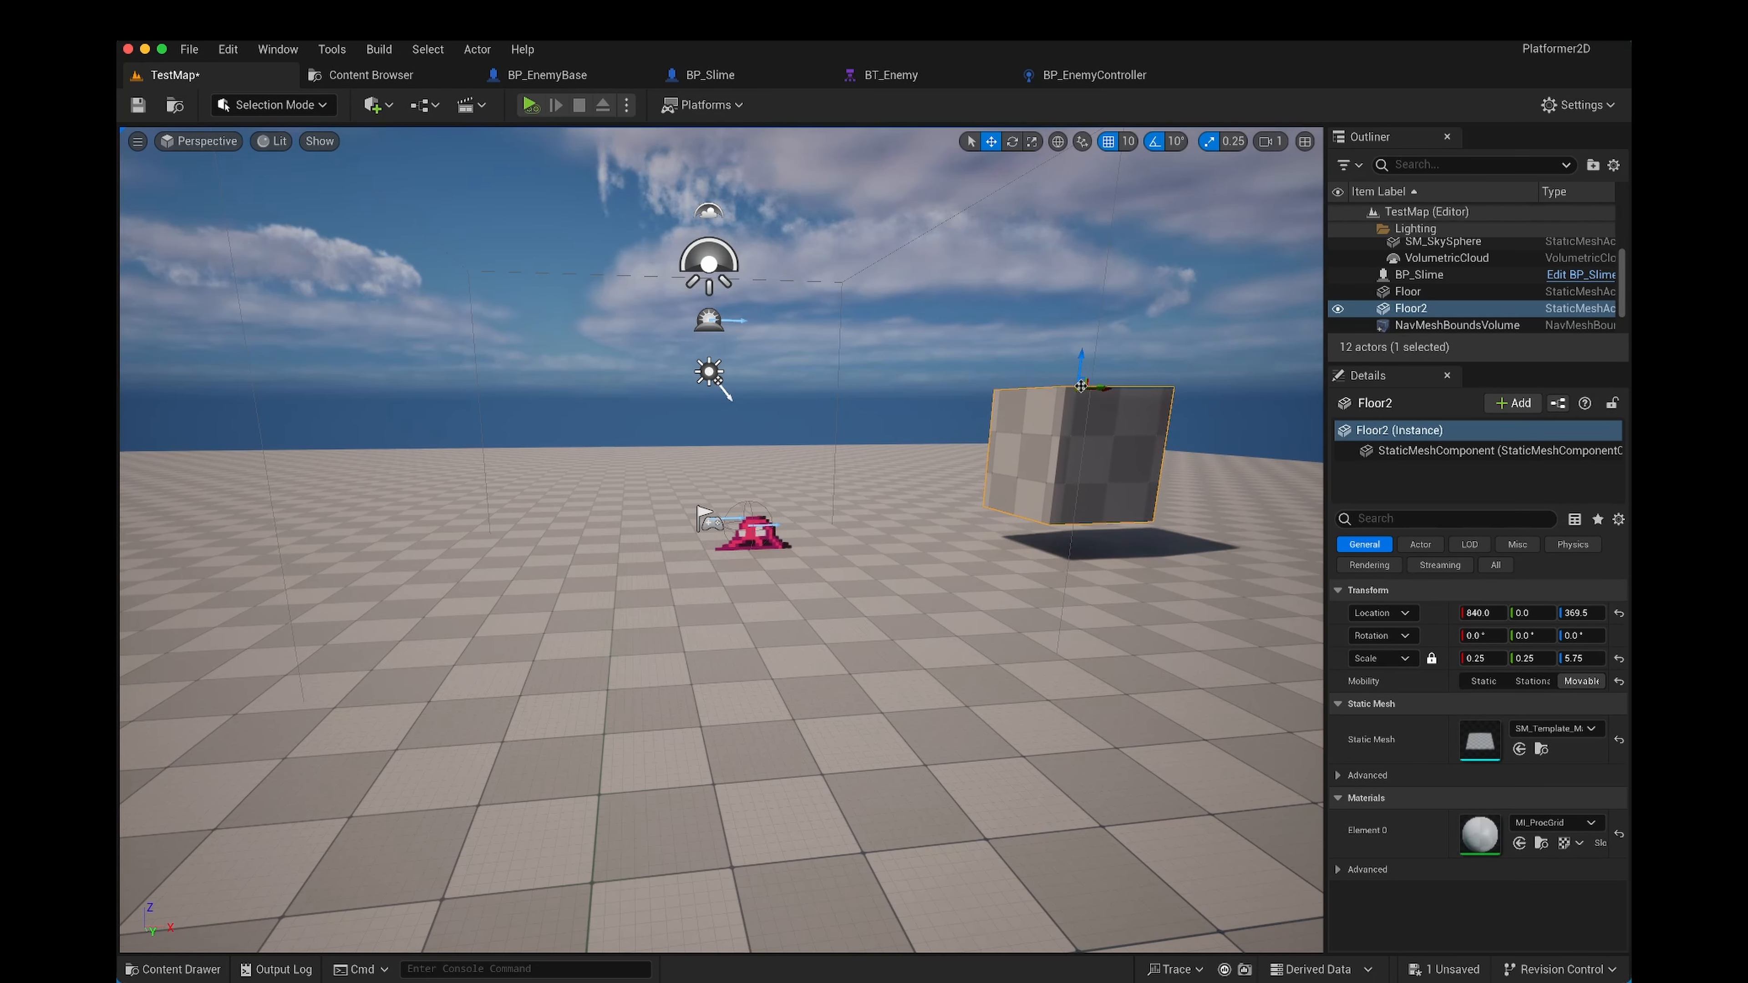
# Step: Enlarge the NavMeshBoundsVolume uniformly so it covers a much larger area of floor around the slime and the block
pyautogui.click(1445, 325)
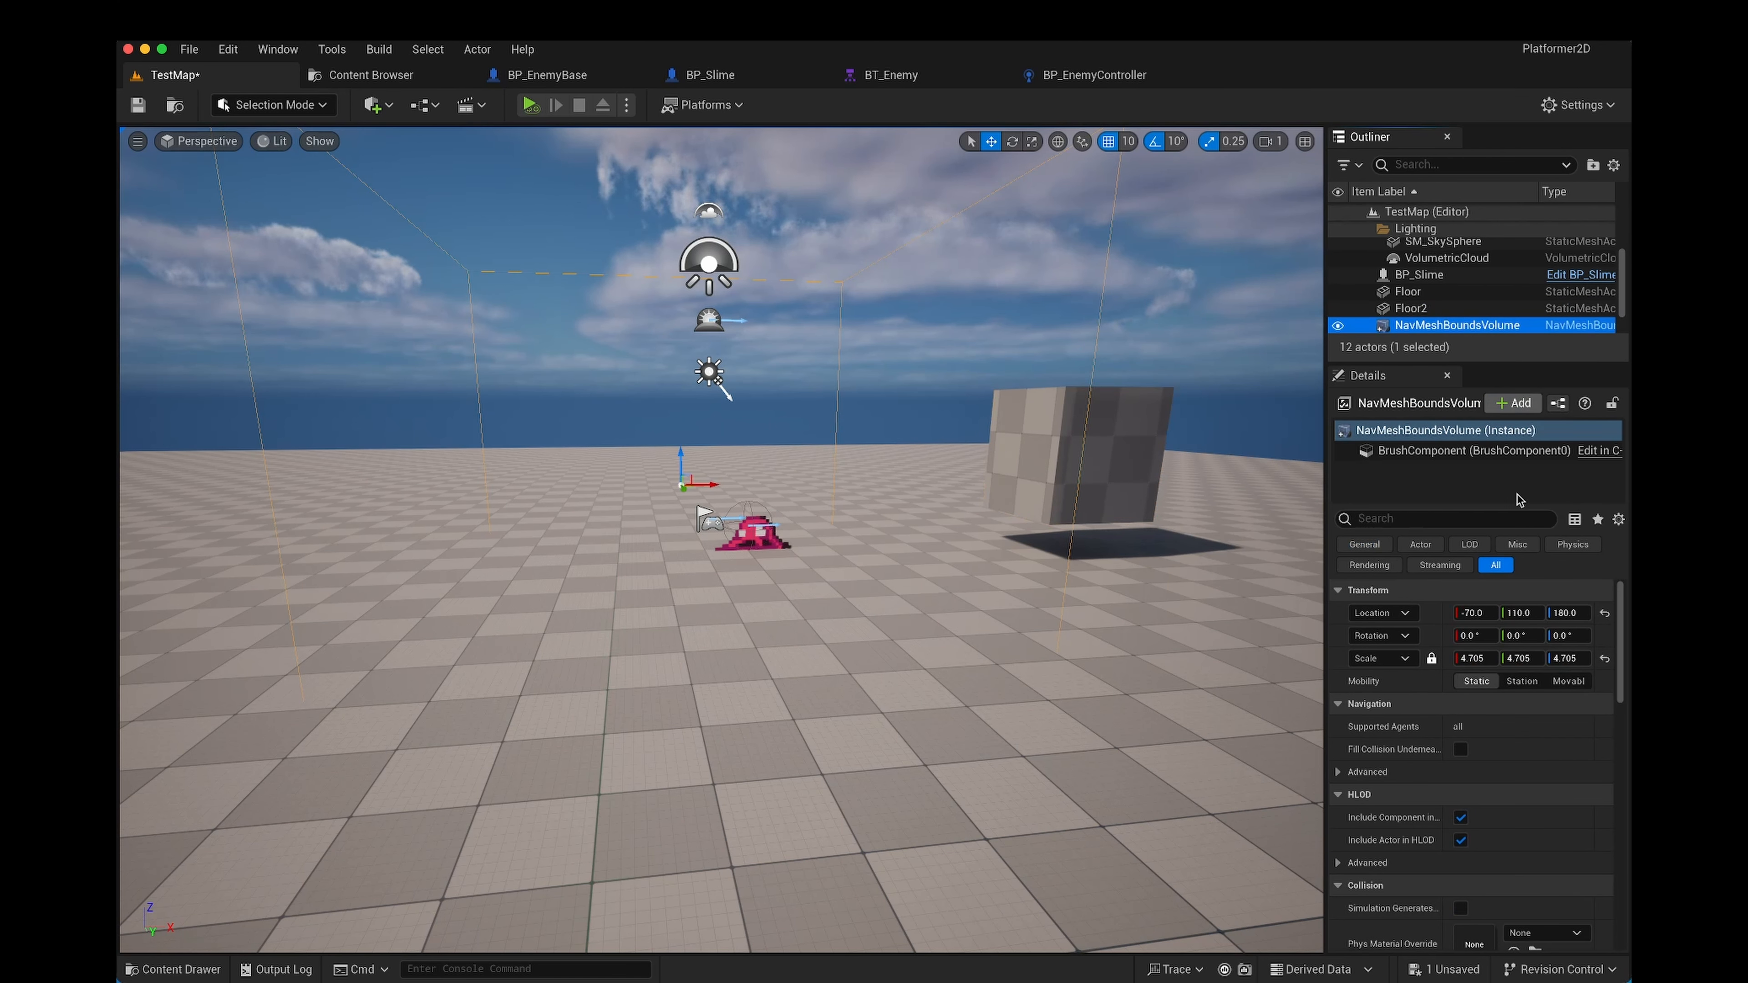
pyautogui.moveTo(1471, 659); pyautogui.dragTo(1610, 659)
pyautogui.moveTo(1030, 629); pyautogui.dragTo(1249, 503, button='right')
pyautogui.press('s')
# Step: Move the Floor2 block to about X 760 and show the navigation mesh overlay in the viewport
pyautogui.click(838, 560)
pyautogui.moveTo(852, 507); pyautogui.dragTo(815, 507)
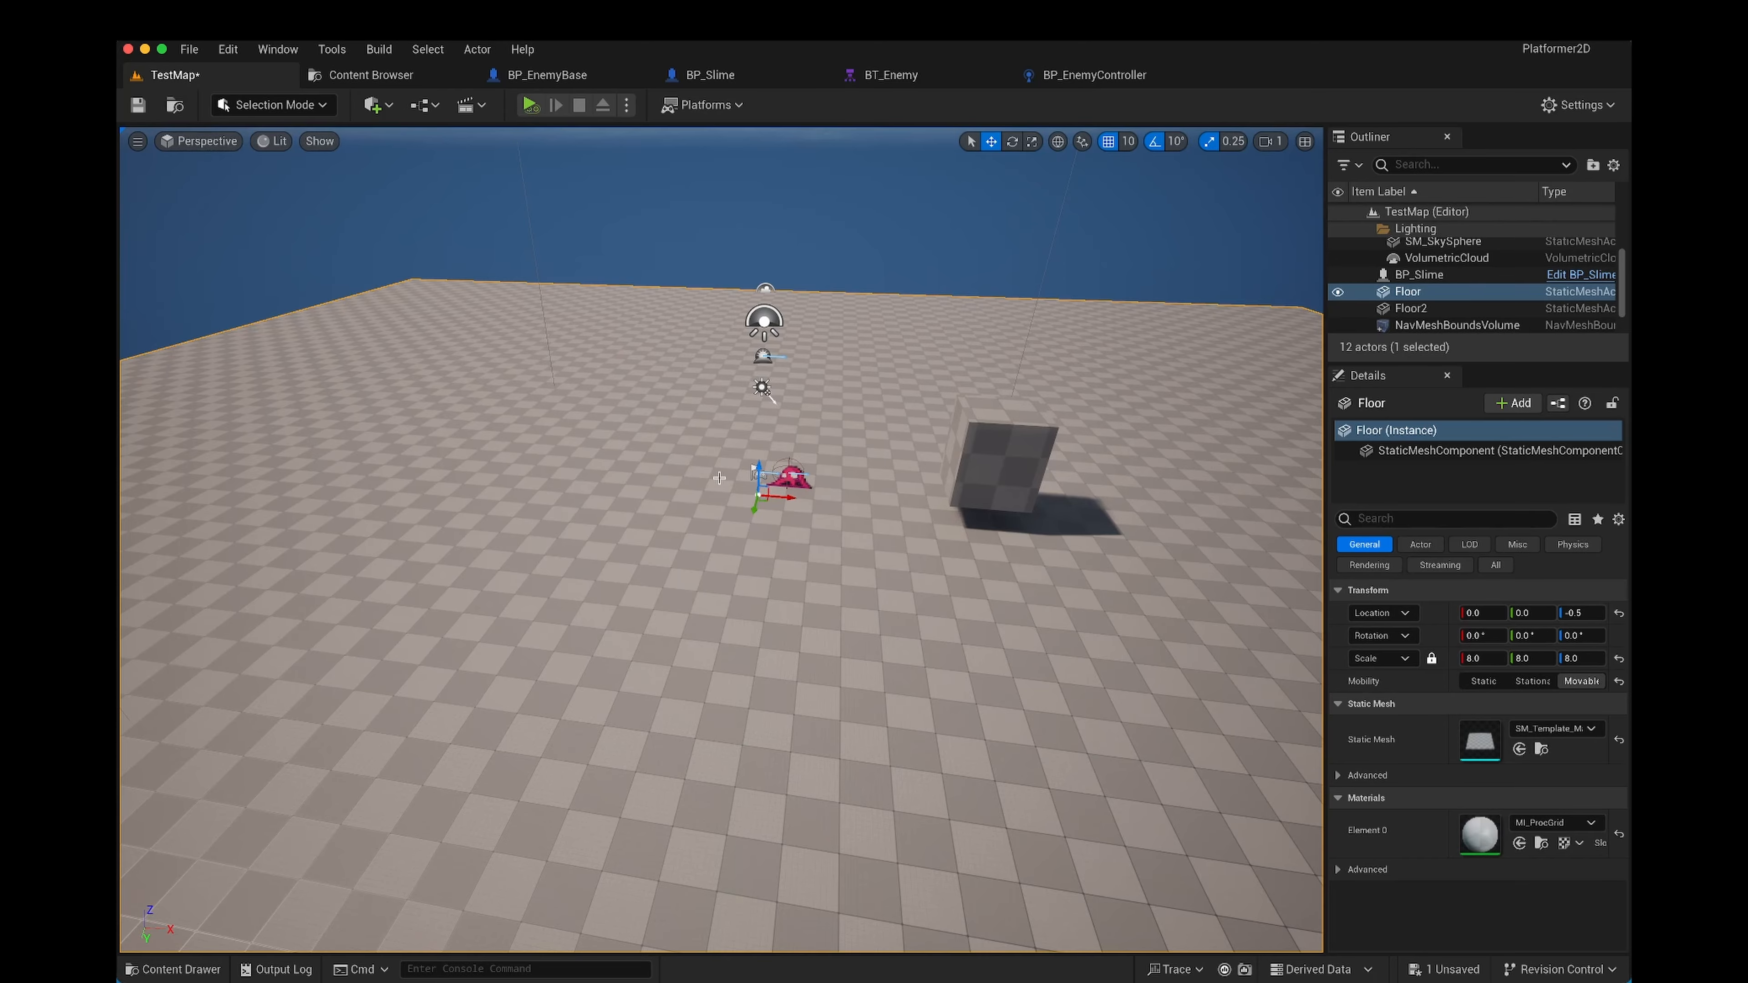
pyautogui.moveTo(806, 561)
pyautogui.mouseDown(button='right')
pyautogui.moveTo(763, 585)
pyautogui.moveTo(803, 555)
pyautogui.mouseUp(button='right')
pyautogui.press('p')
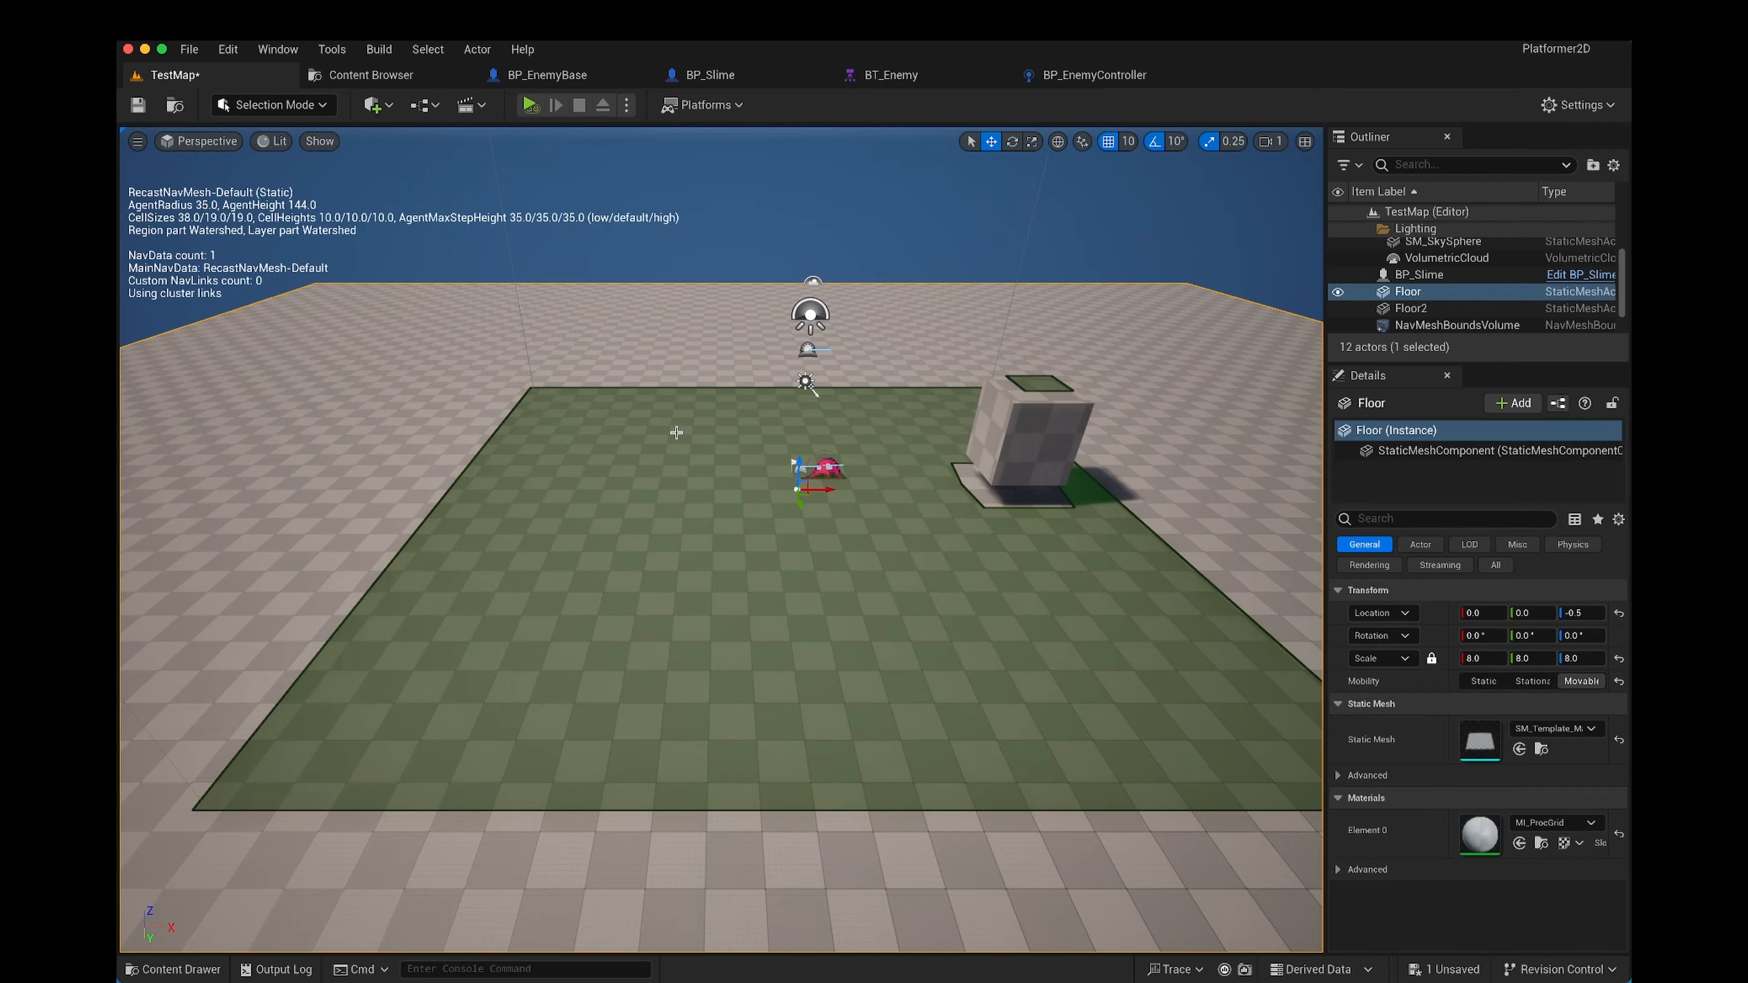
# Step: Move the Floor2 block outside the navigation mesh area, to about X 1430
pyautogui.moveTo(938, 504); pyautogui.dragTo(970, 640, button='right')
pyautogui.press('w')
pyautogui.press('s')
pyautogui.click(816, 596)
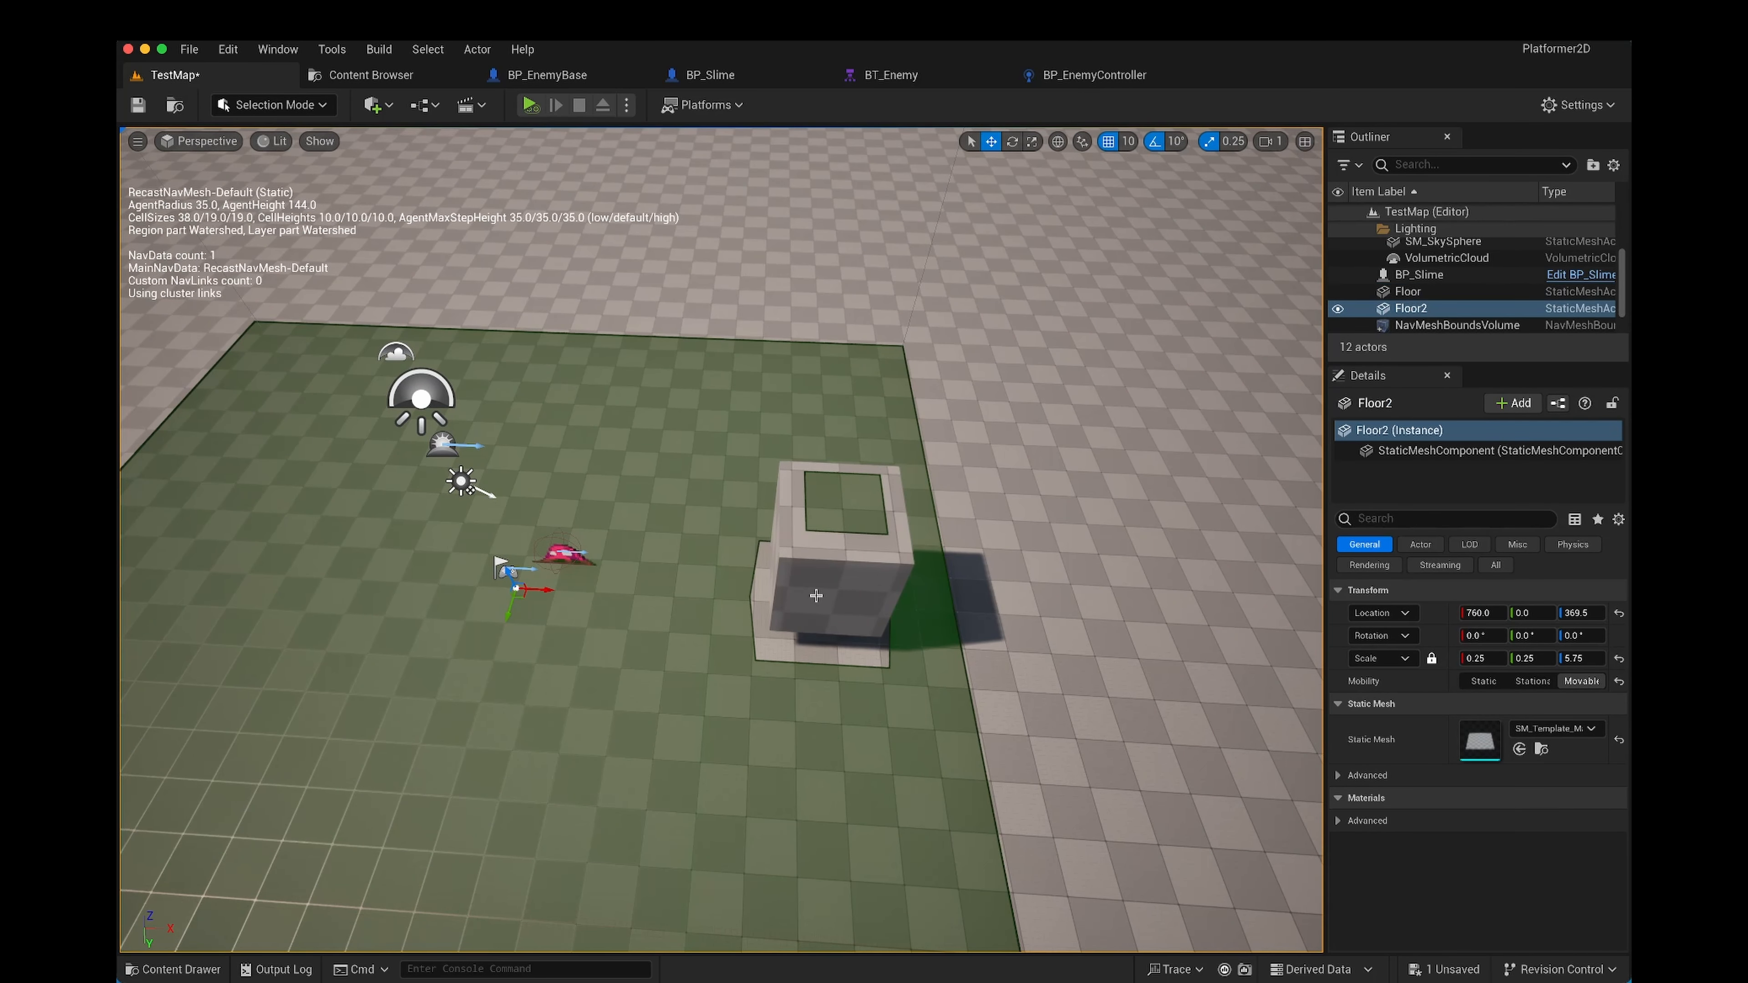
pyautogui.moveTo(874, 509); pyautogui.dragTo(1012, 516)
pyautogui.moveTo(1249, 520); pyautogui.dragTo(1236, 521)
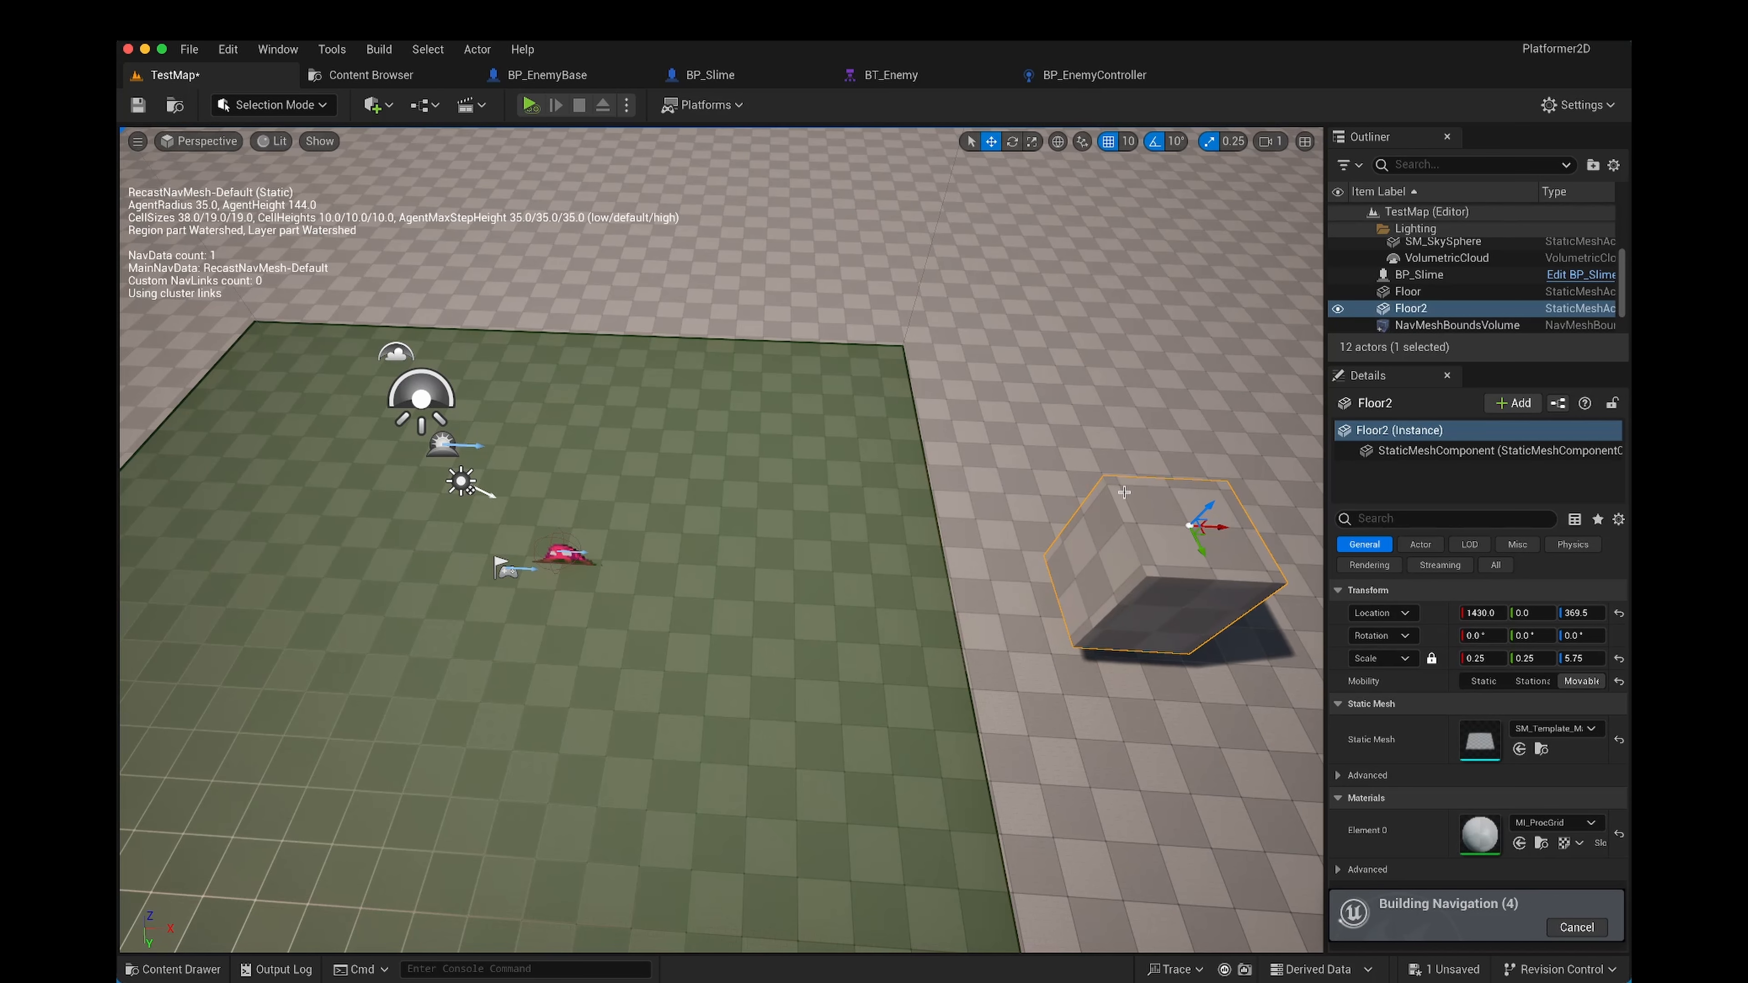
# Step: Move the Floor2 block back onto the navigation mesh near the slime, to about X 580
pyautogui.moveTo(900, 596); pyautogui.dragTo(767, 671, button='right')
pyautogui.press('s')
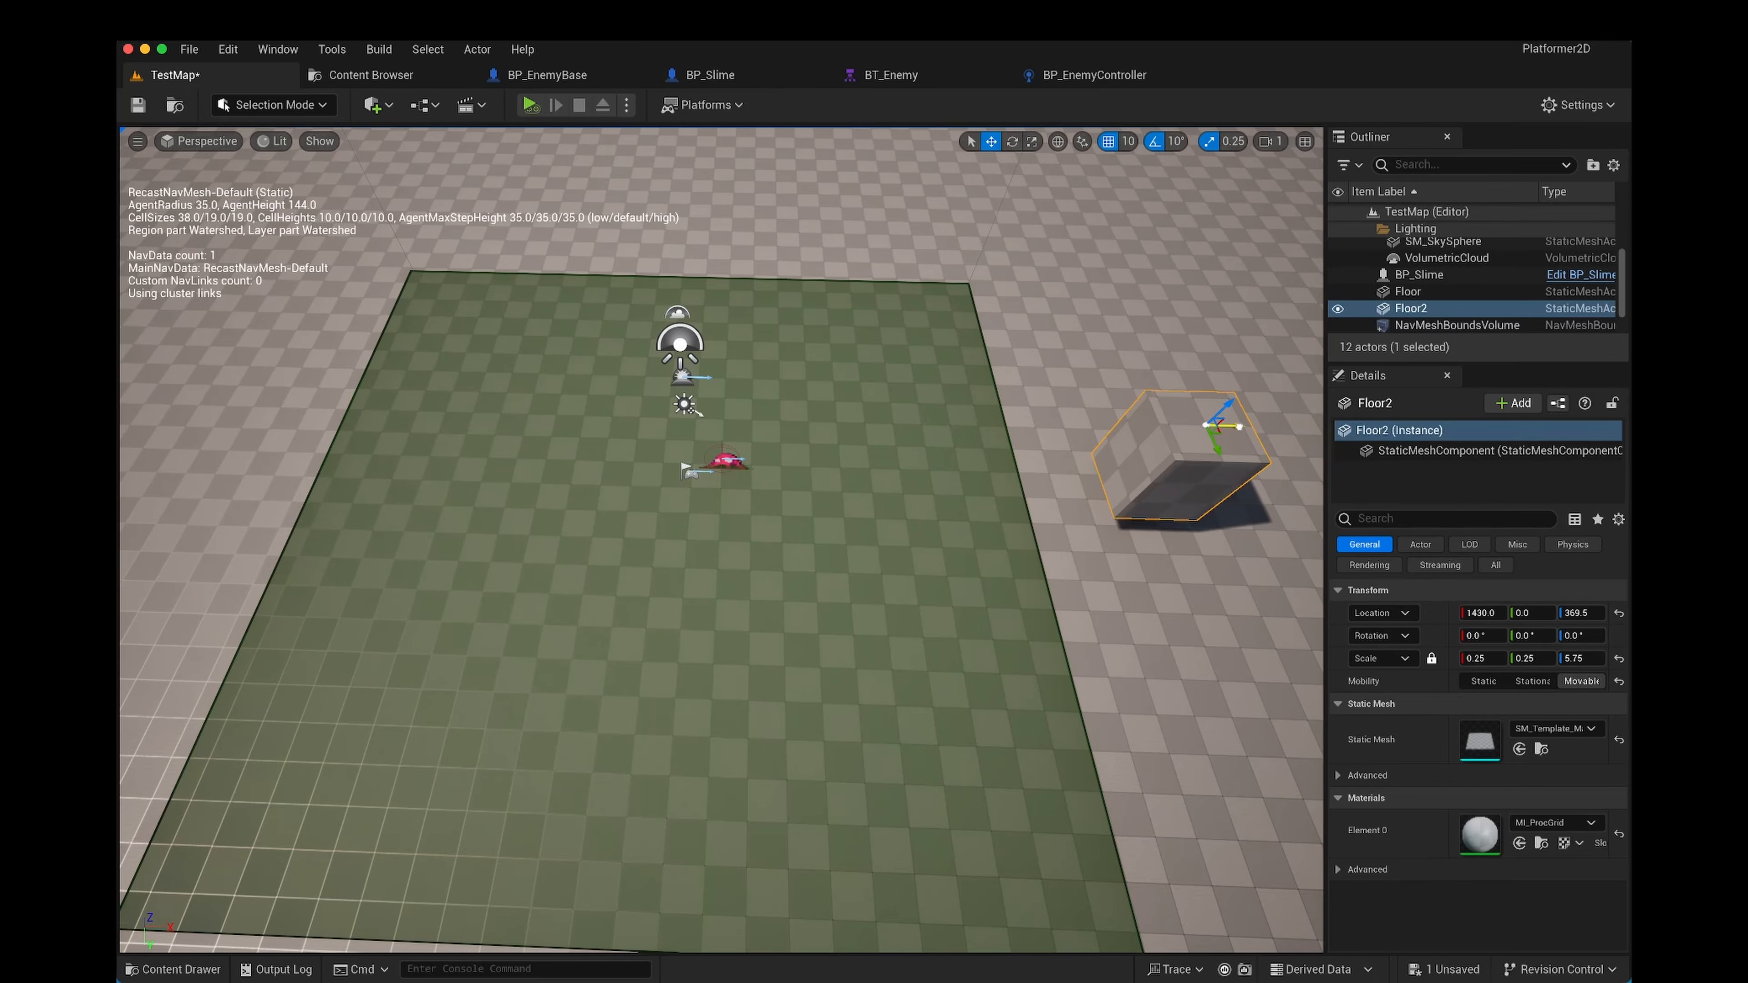
pyautogui.moveTo(1238, 427); pyautogui.dragTo(908, 442)
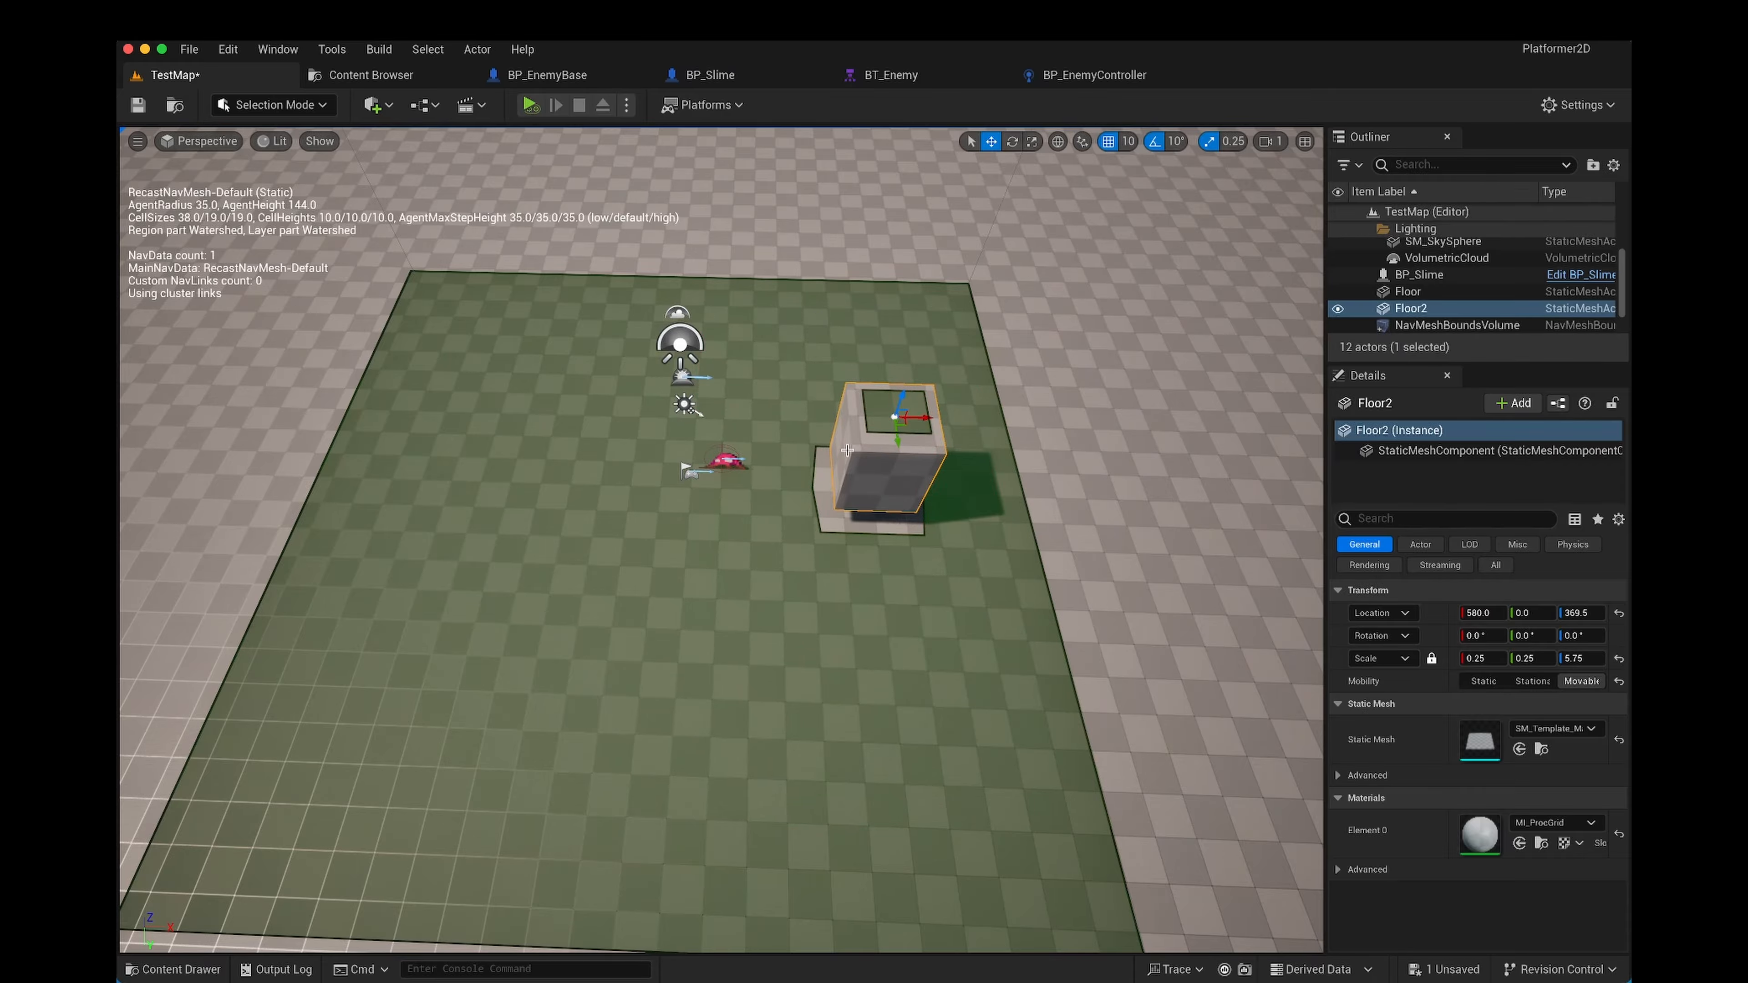
# Step: Raise the Floor2 block high above the navigation mesh, to about Z 929.5
pyautogui.moveTo(825, 523); pyautogui.dragTo(904, 396, button='right')
pyautogui.press('w')
pyautogui.press('f')
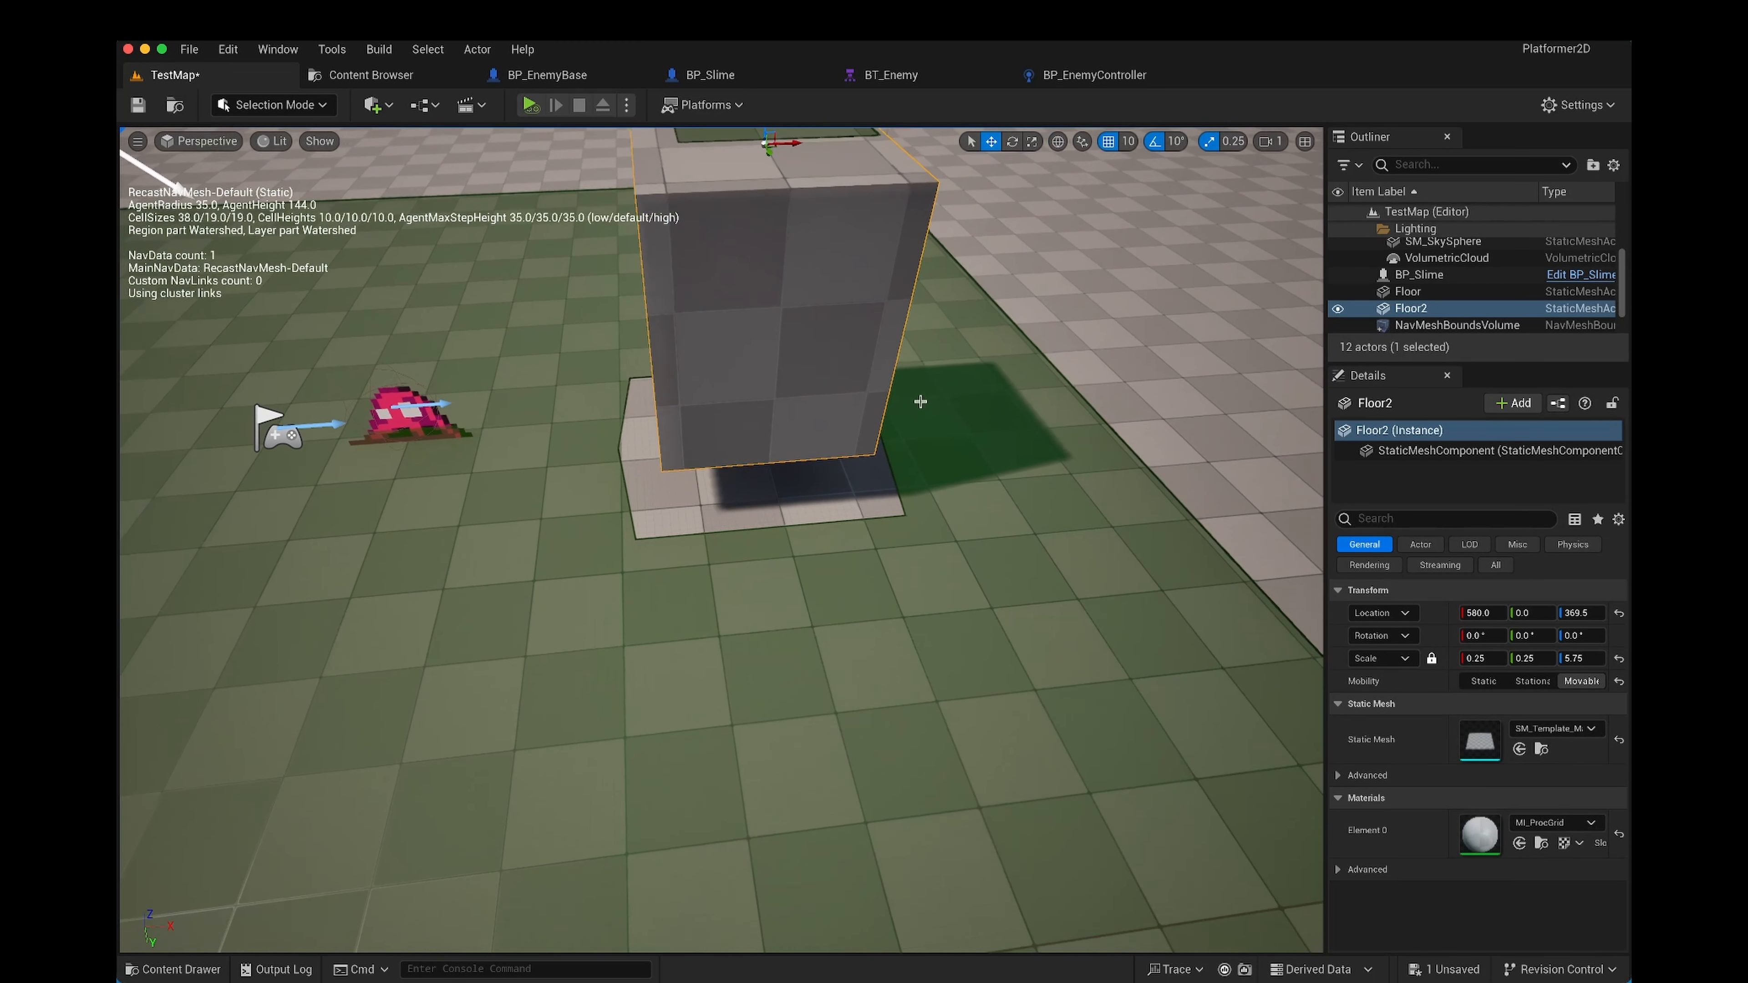
pyautogui.scroll(-4, 771, 587)
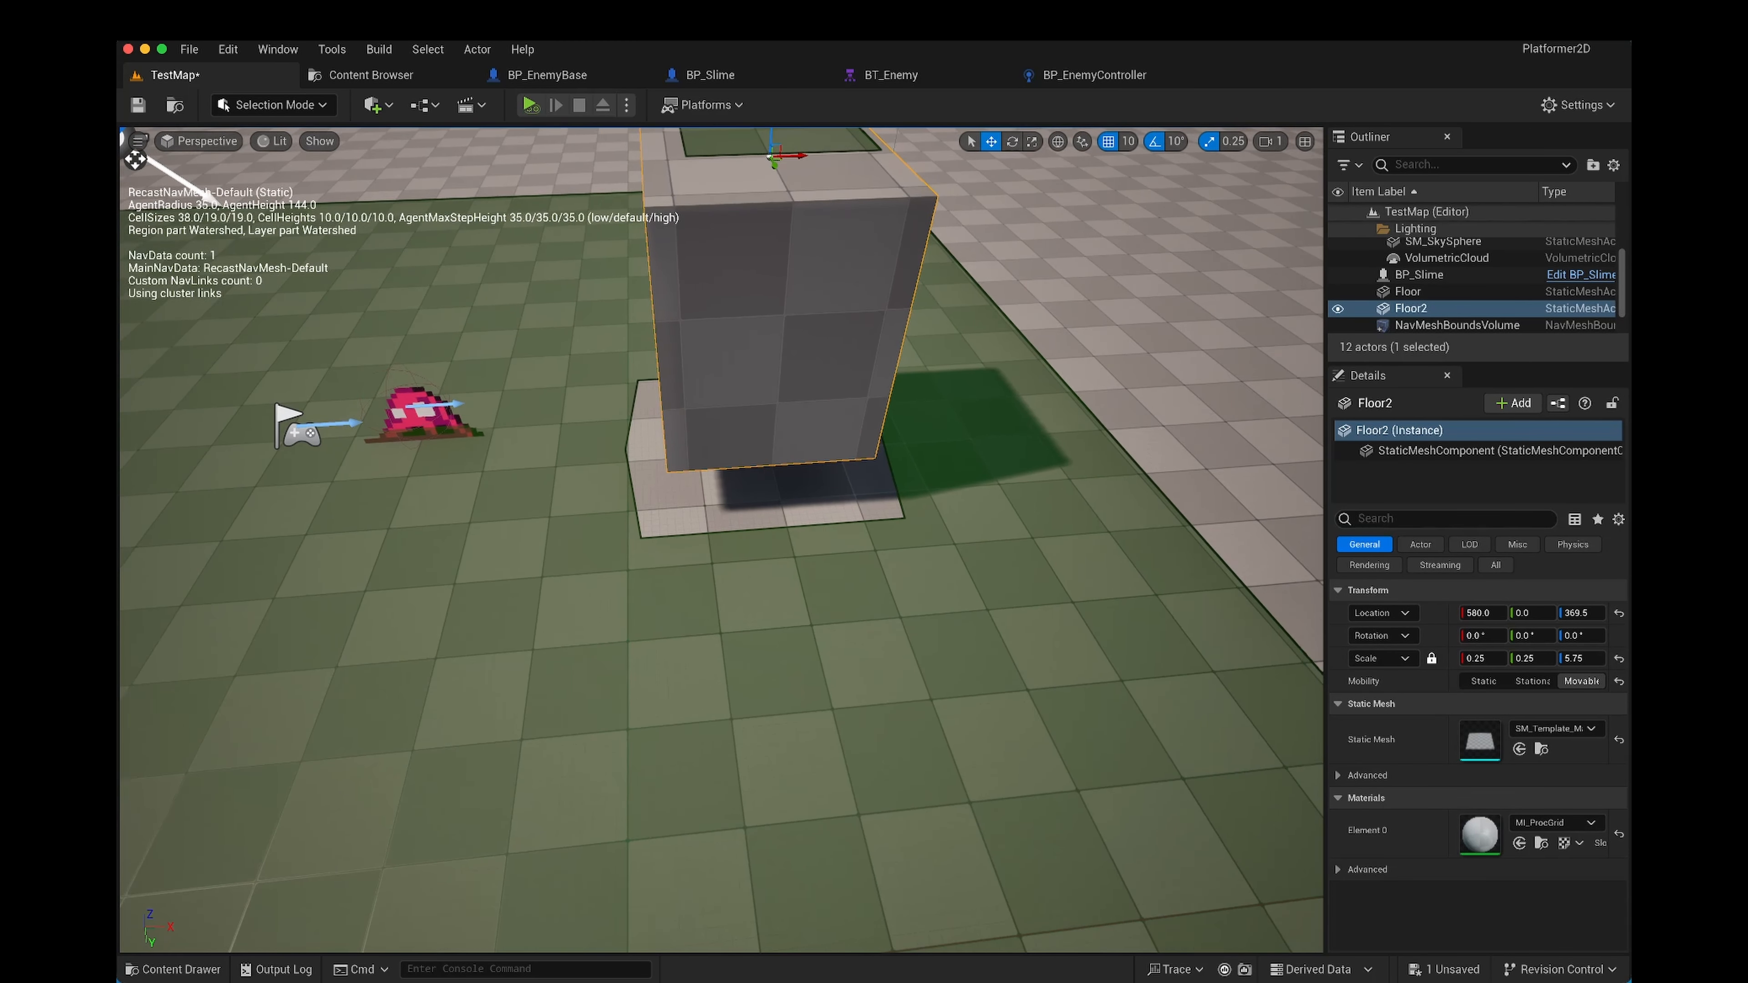
pyautogui.moveTo(762, 297); pyautogui.dragTo(764, 243)
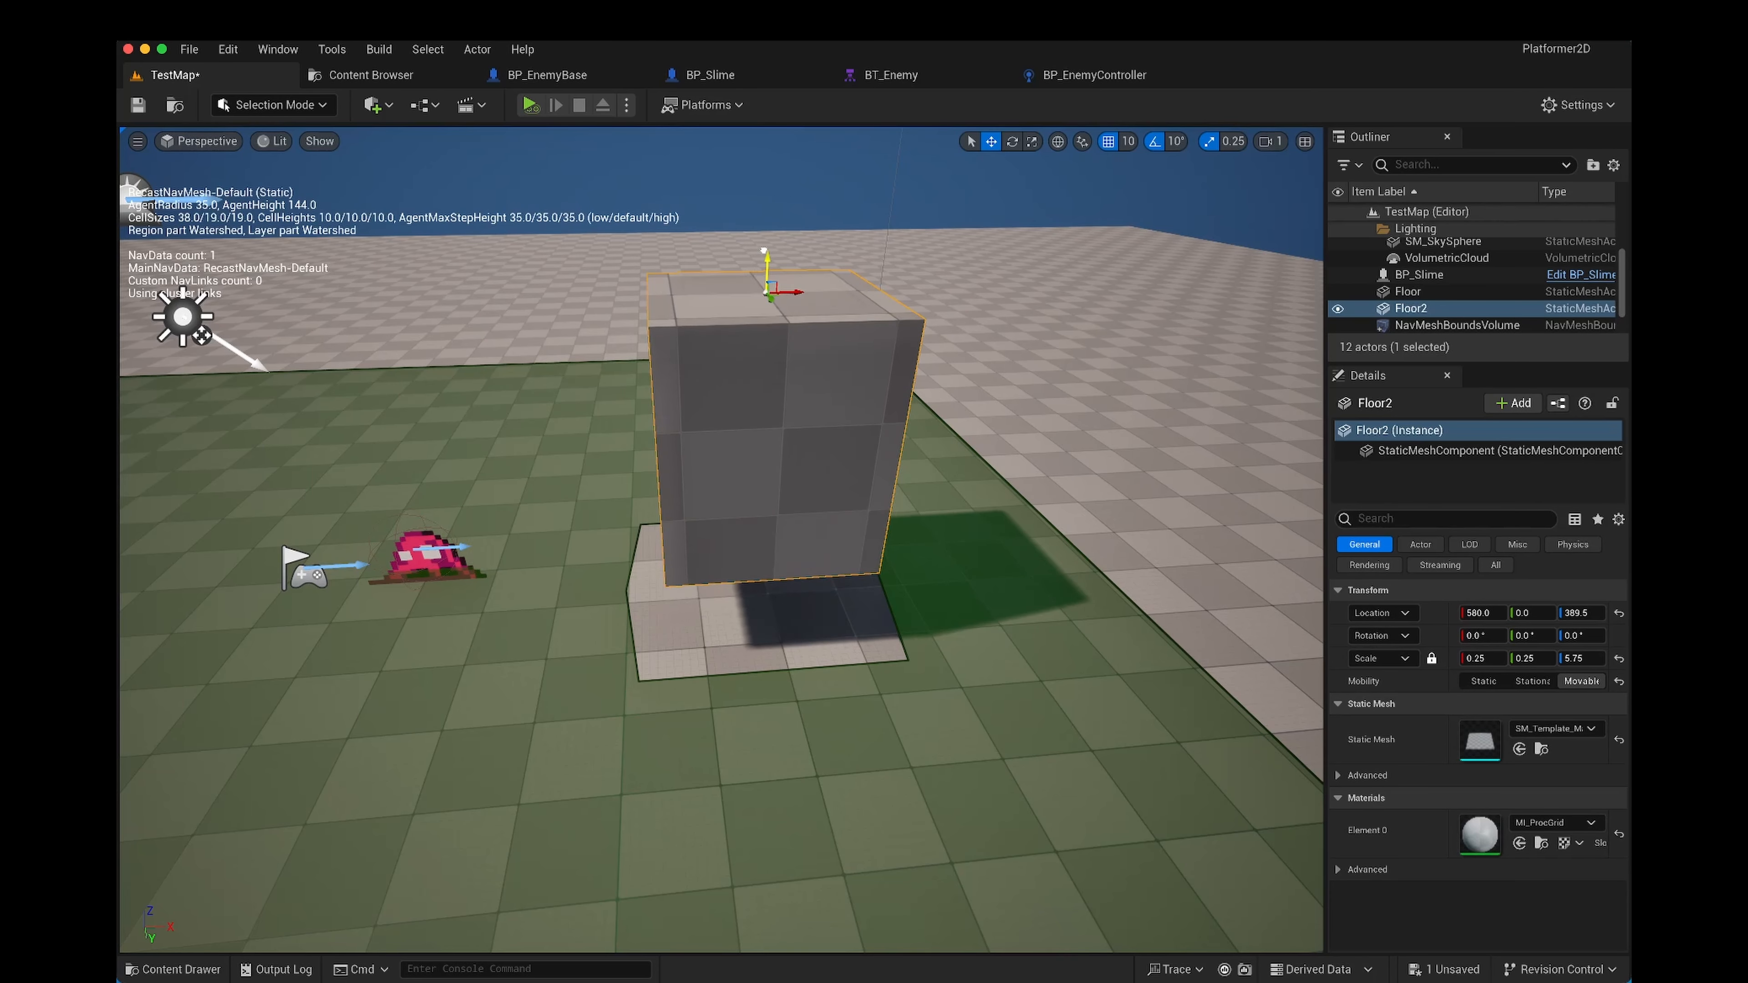
pyautogui.scroll(-6, 811, 425)
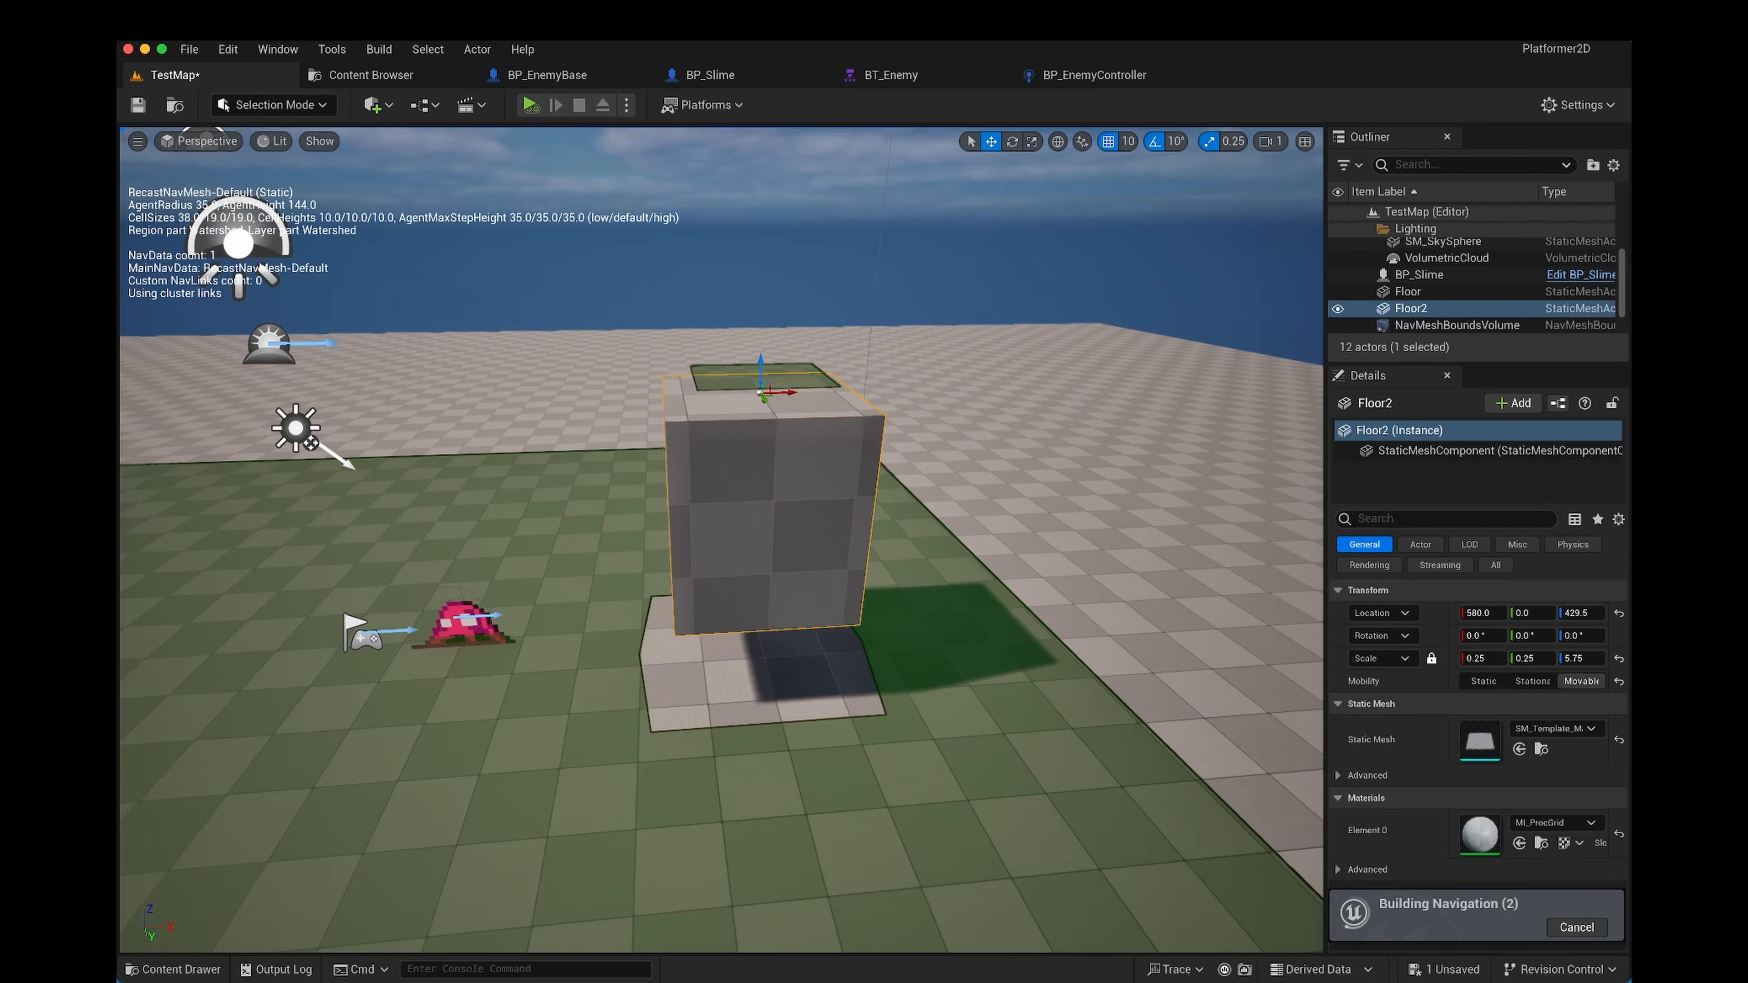
pyautogui.moveTo(748, 475); pyautogui.dragTo(751, 268)
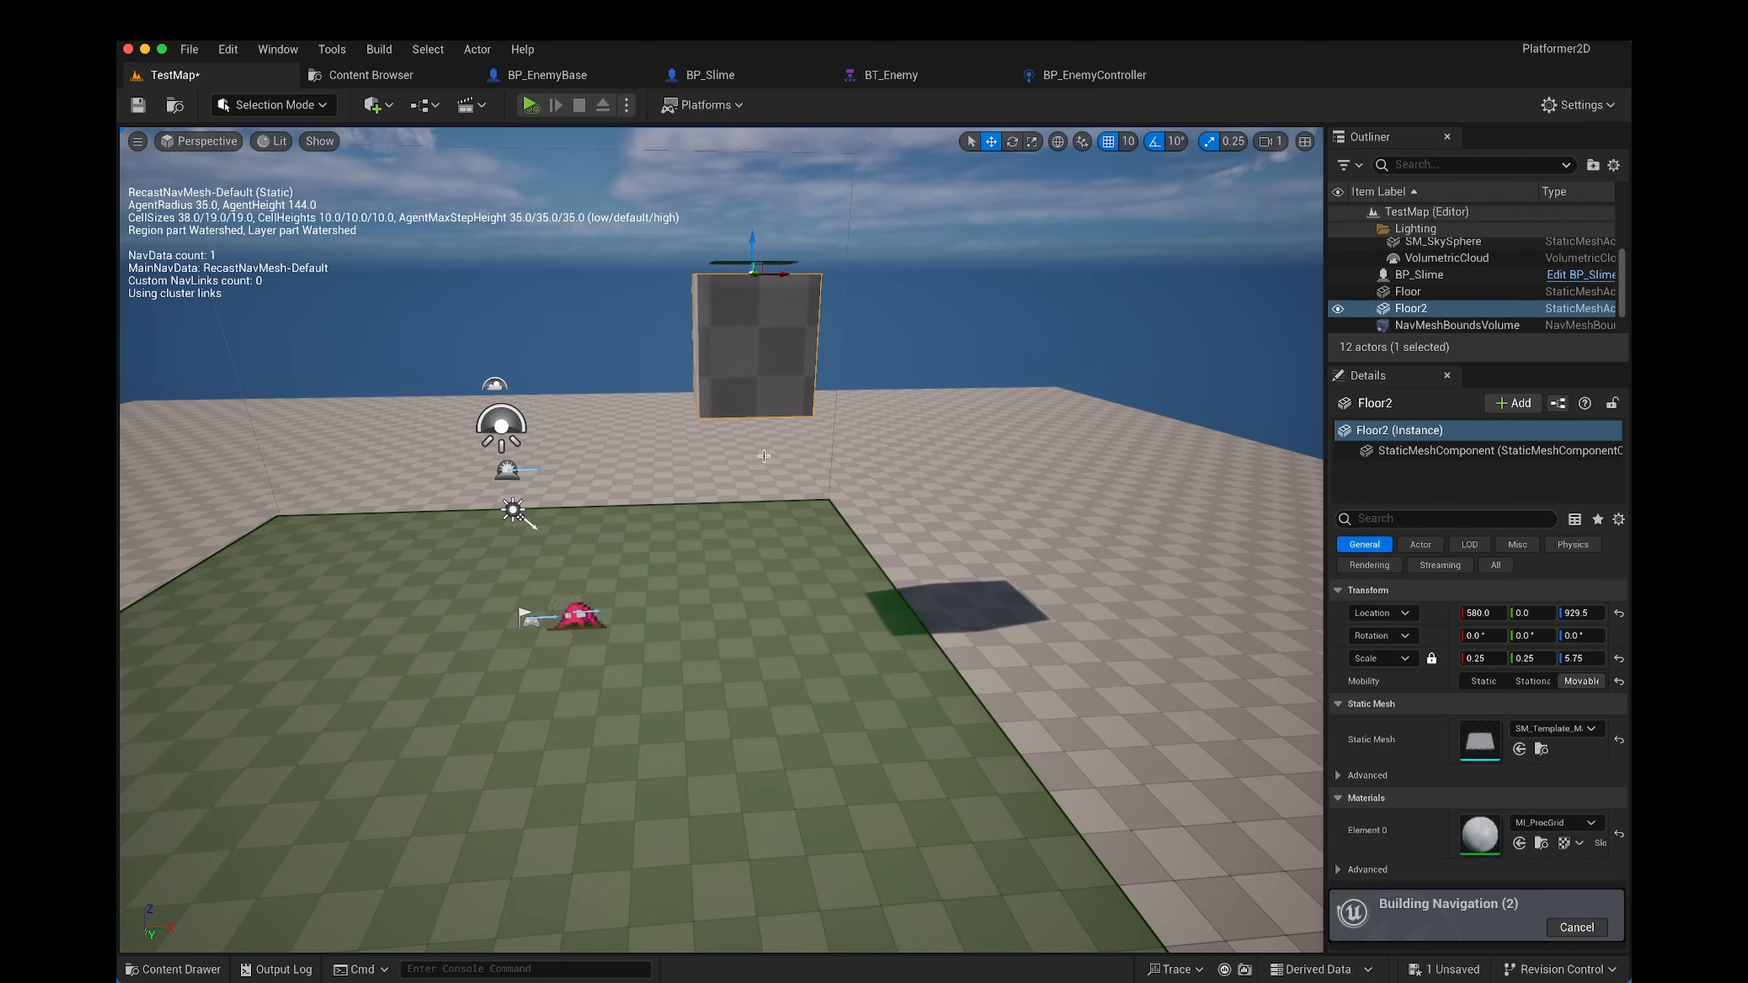
# Step: Lower the Floor2 block to just above the floor, at about Z 319.5
pyautogui.moveTo(763, 456); pyautogui.dragTo(836, 619, button='right')
pyautogui.moveTo(920, 458); pyautogui.dragTo(825, 185, button='right')
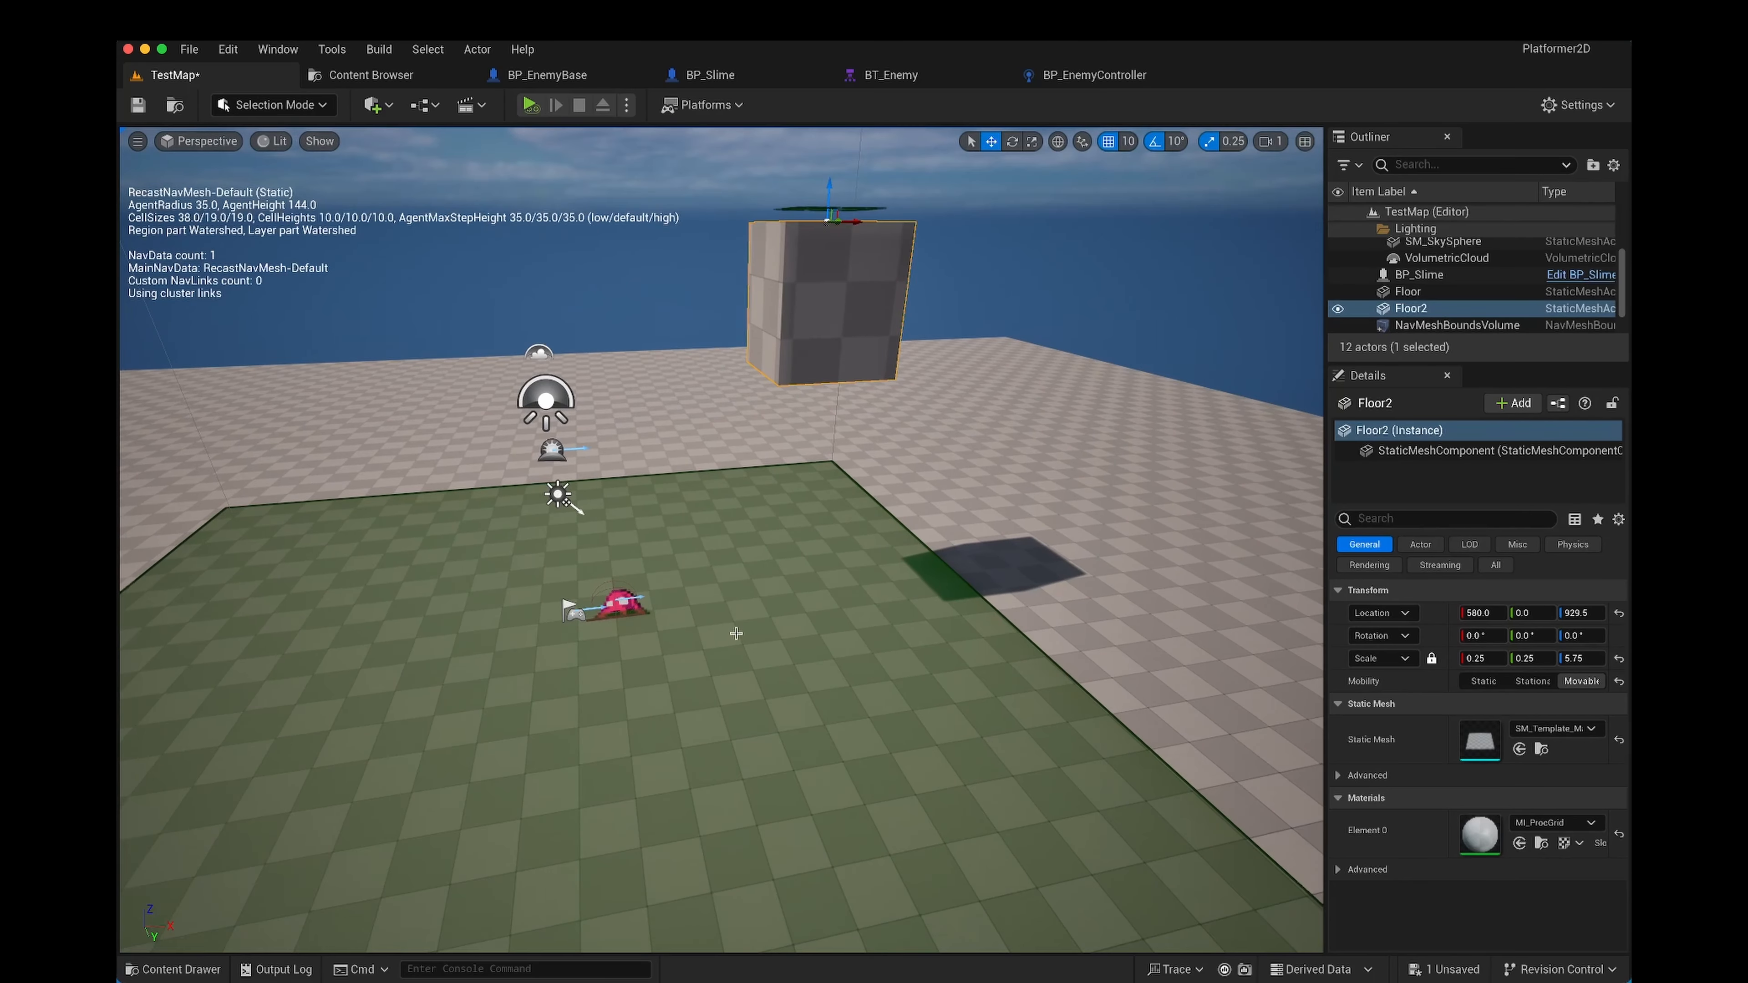
pyautogui.moveTo(826, 185); pyautogui.dragTo(852, 479)
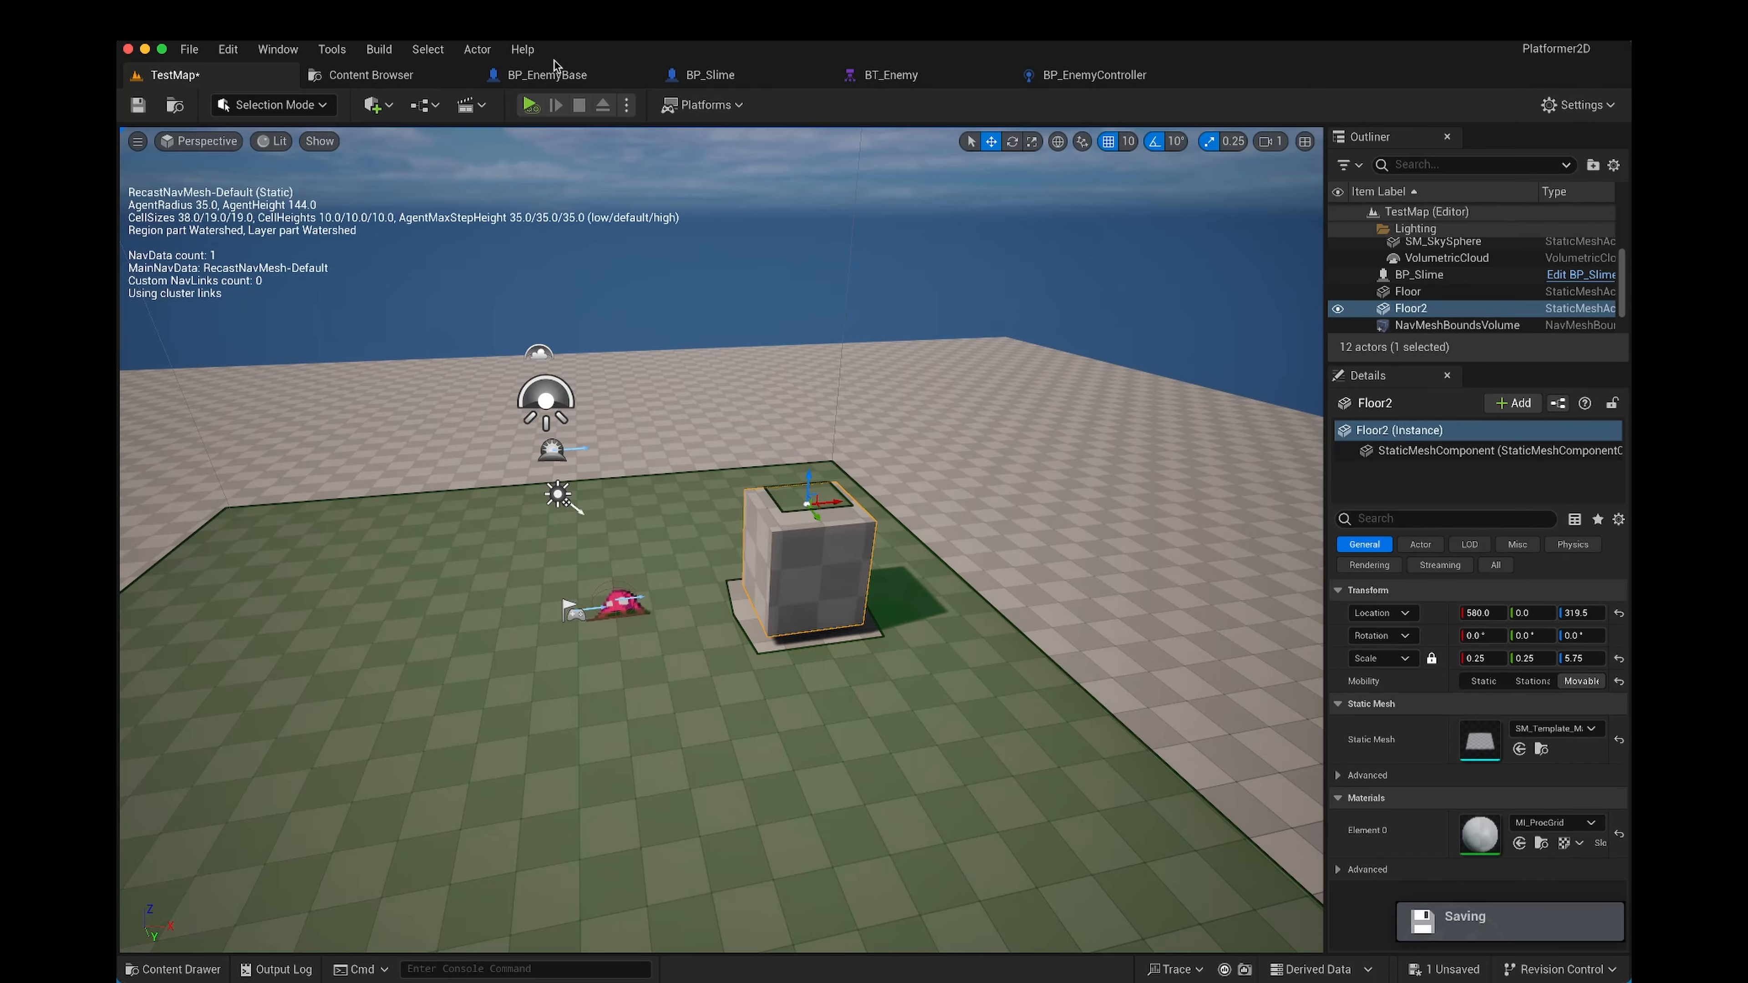
# Step: Add an AI MoveTo node in BP_EnemyBase's Event Graph and connect Event BeginPlay's execution output to it
pyautogui.click(558, 80)
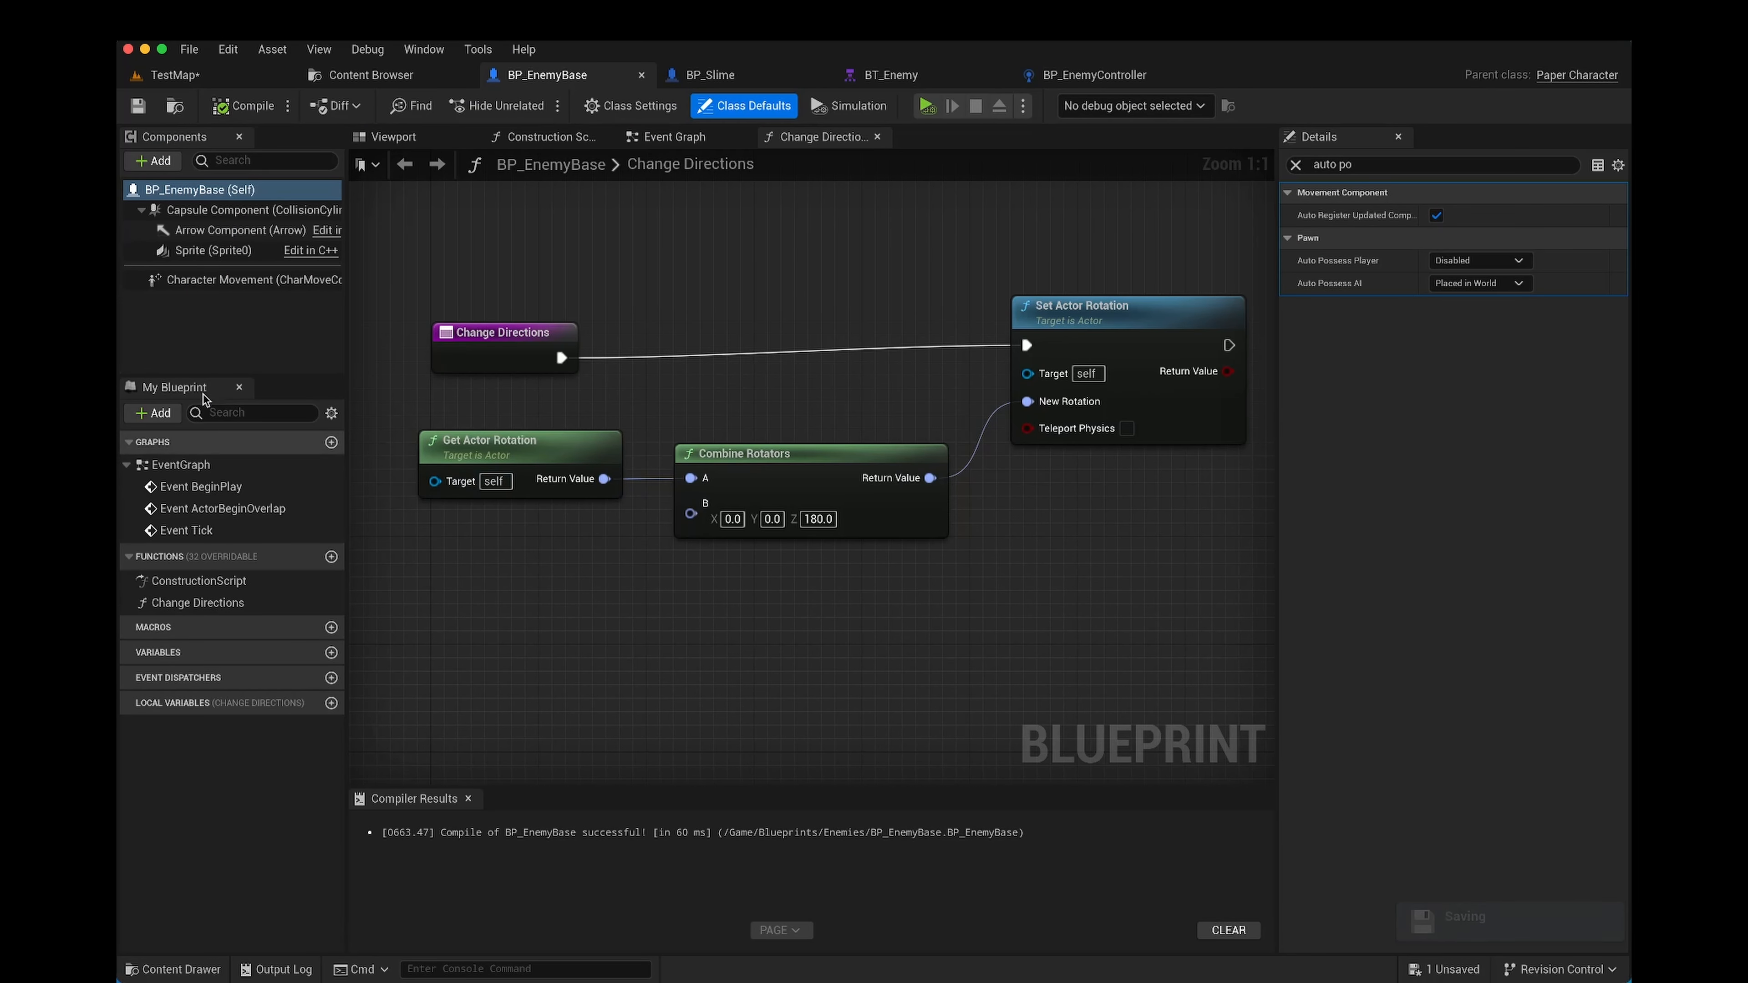
pyautogui.click(671, 136)
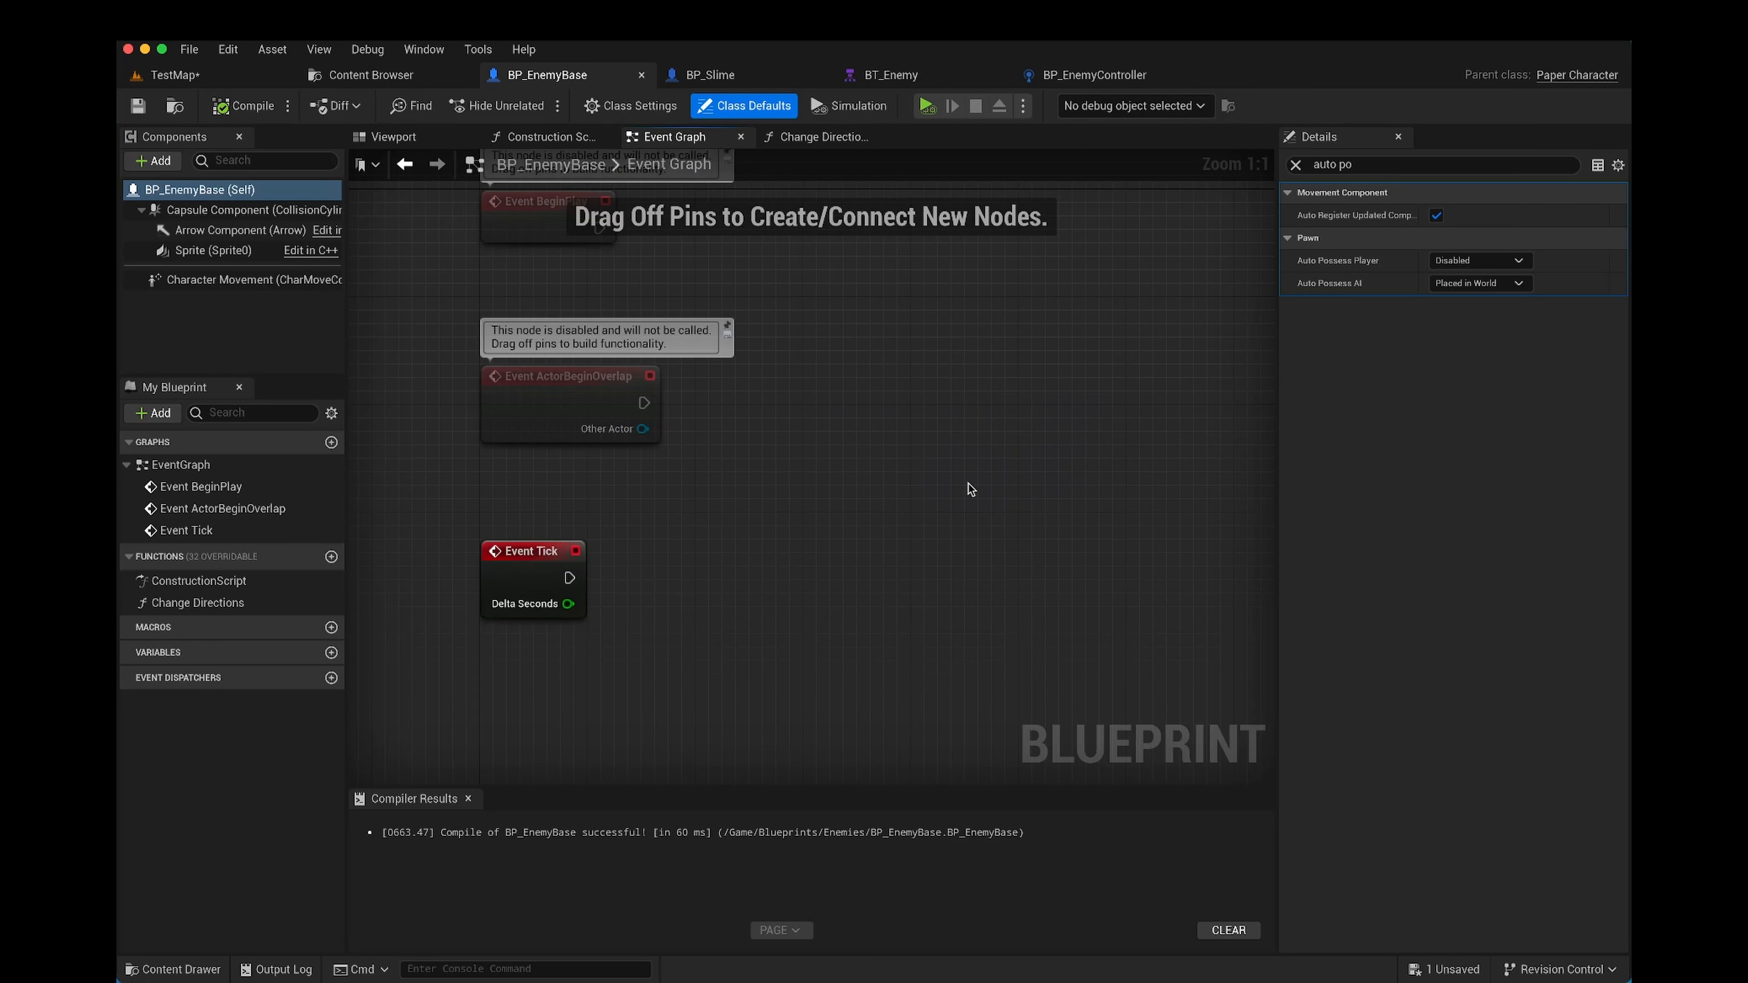
pyautogui.moveTo(933, 522); pyautogui.dragTo(718, 387, button='right')
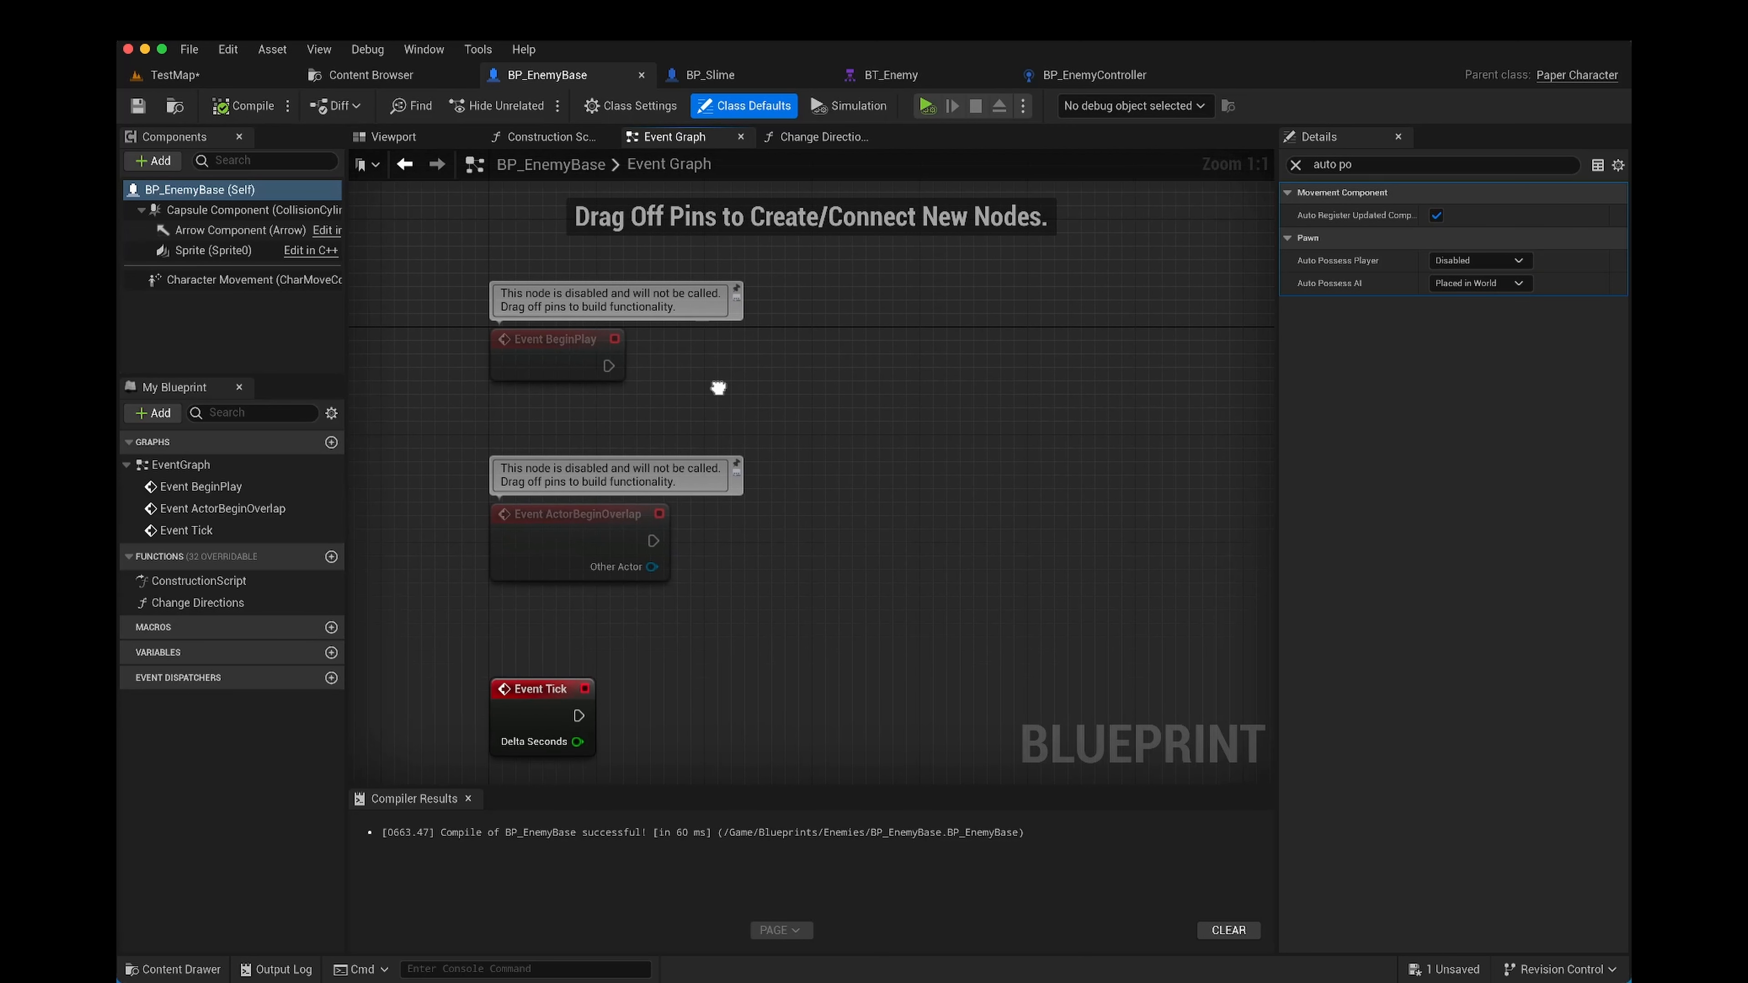
pyautogui.rightClick(787, 365)
pyautogui.write('aimove')
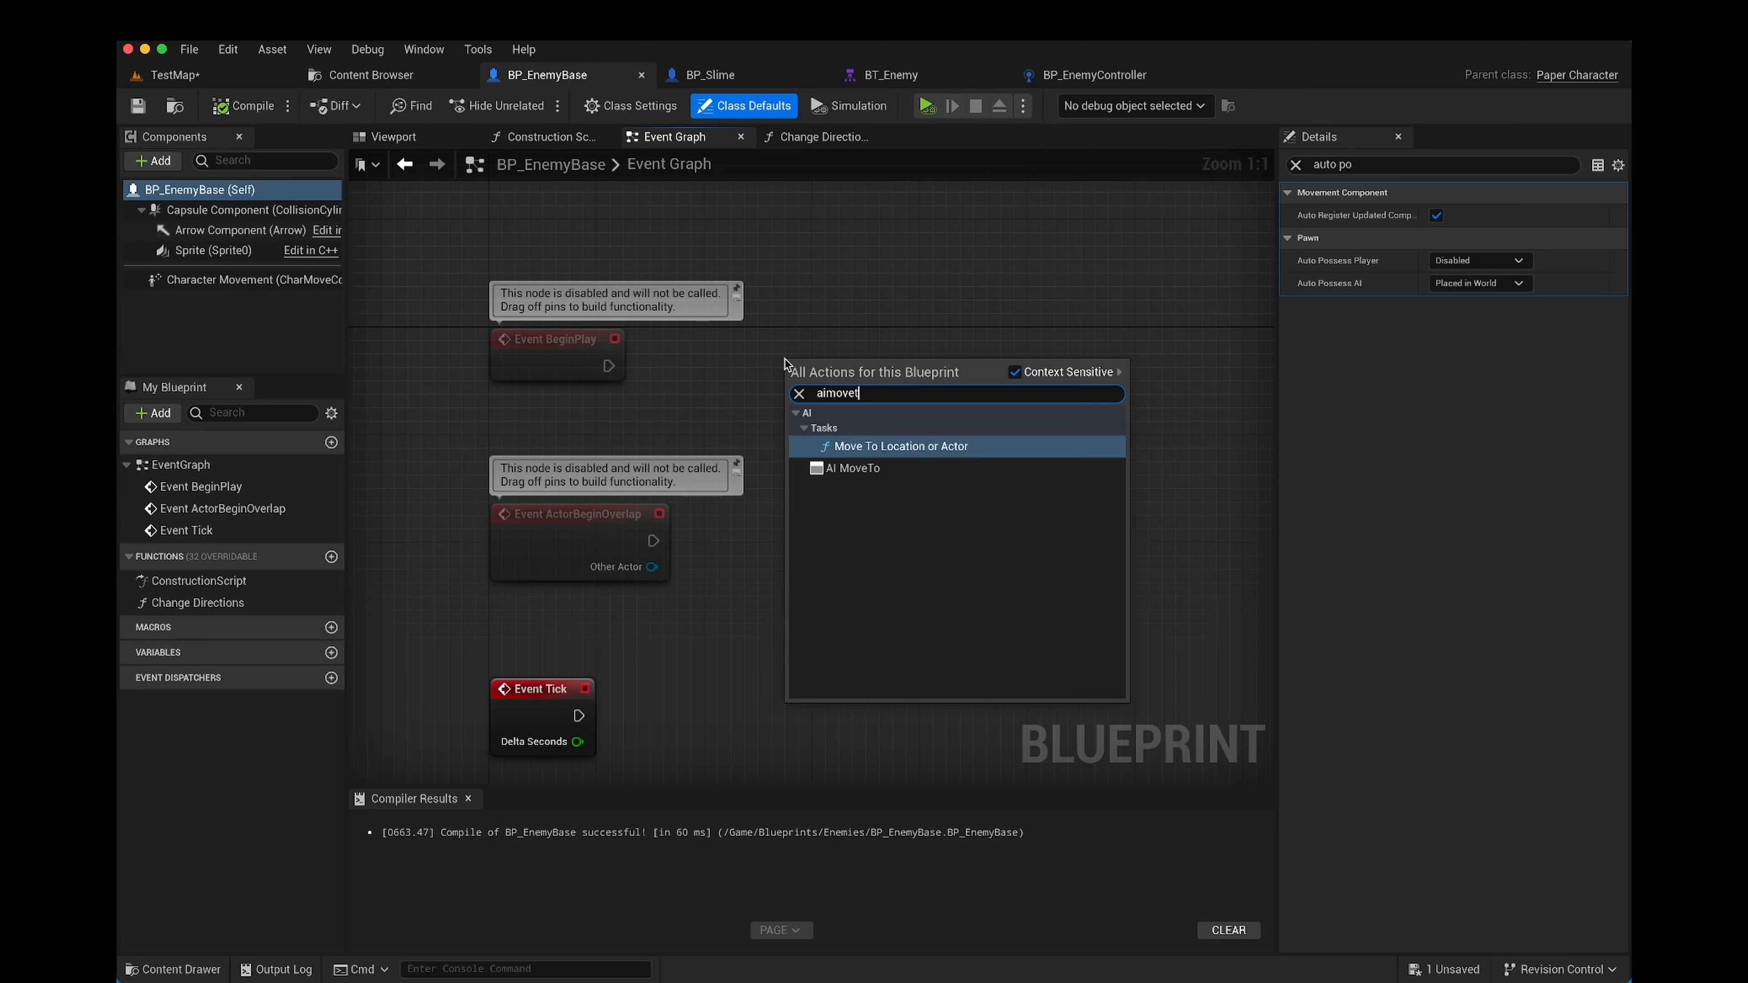
pyautogui.write('t')
pyautogui.click(872, 469)
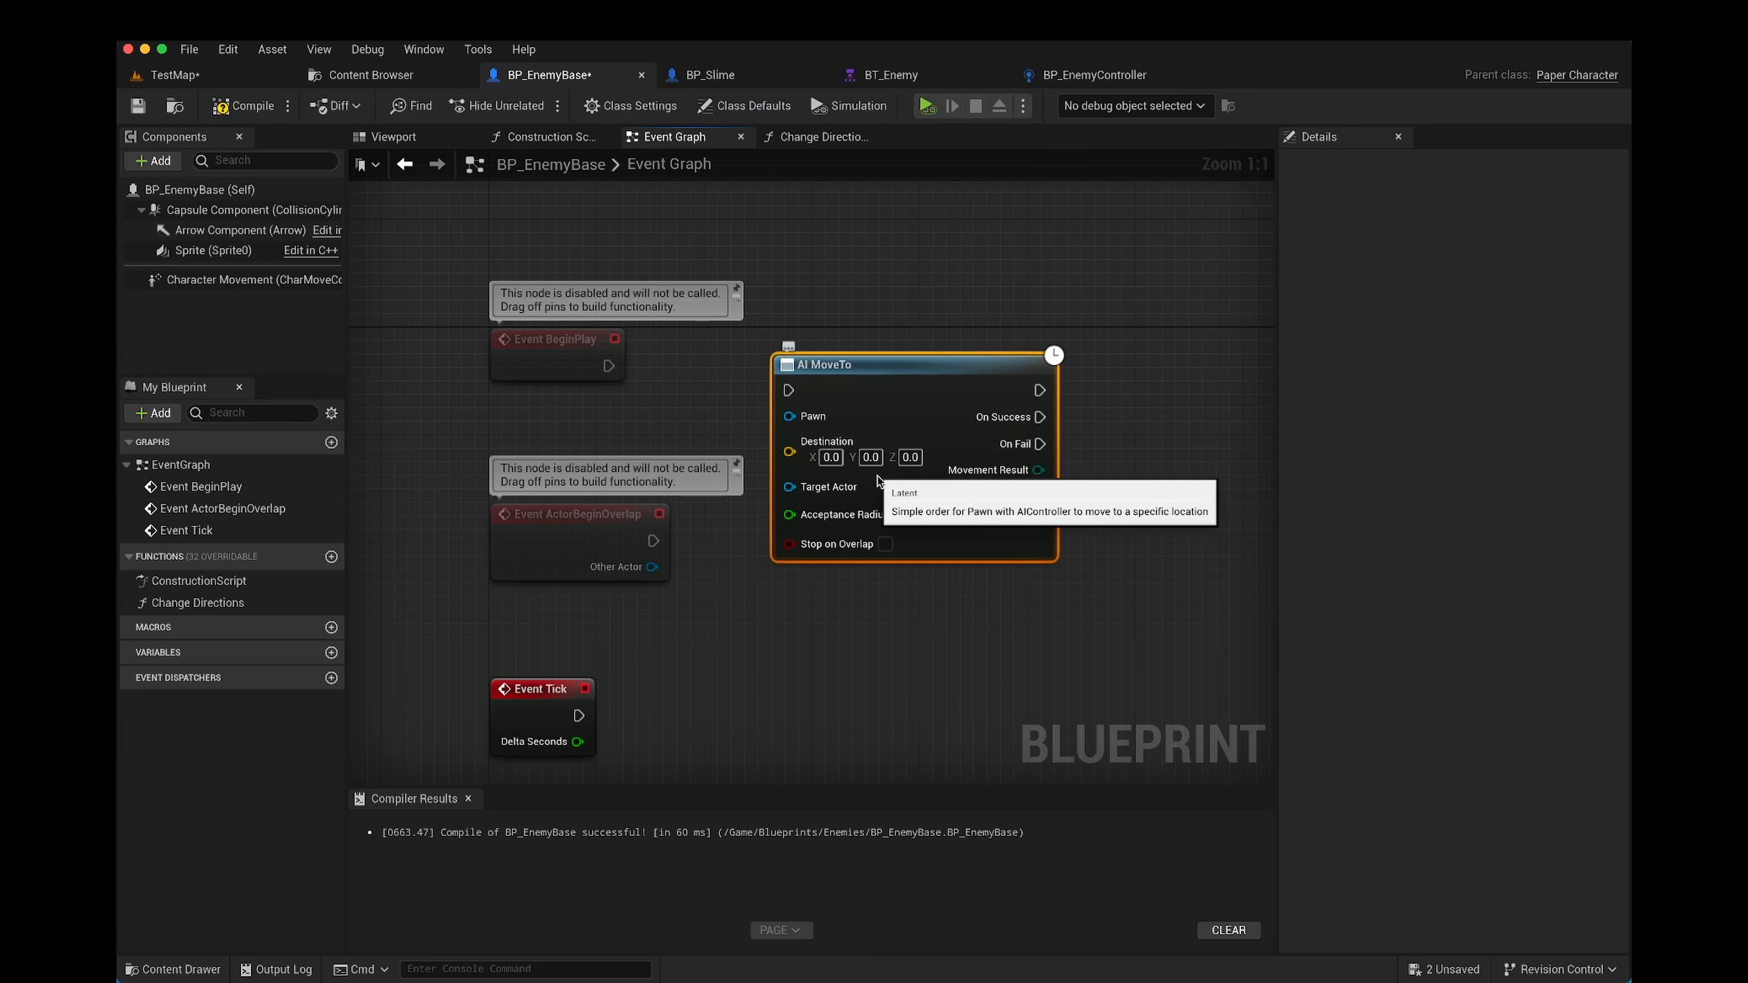
pyautogui.moveTo(949, 368); pyautogui.dragTo(1003, 315)
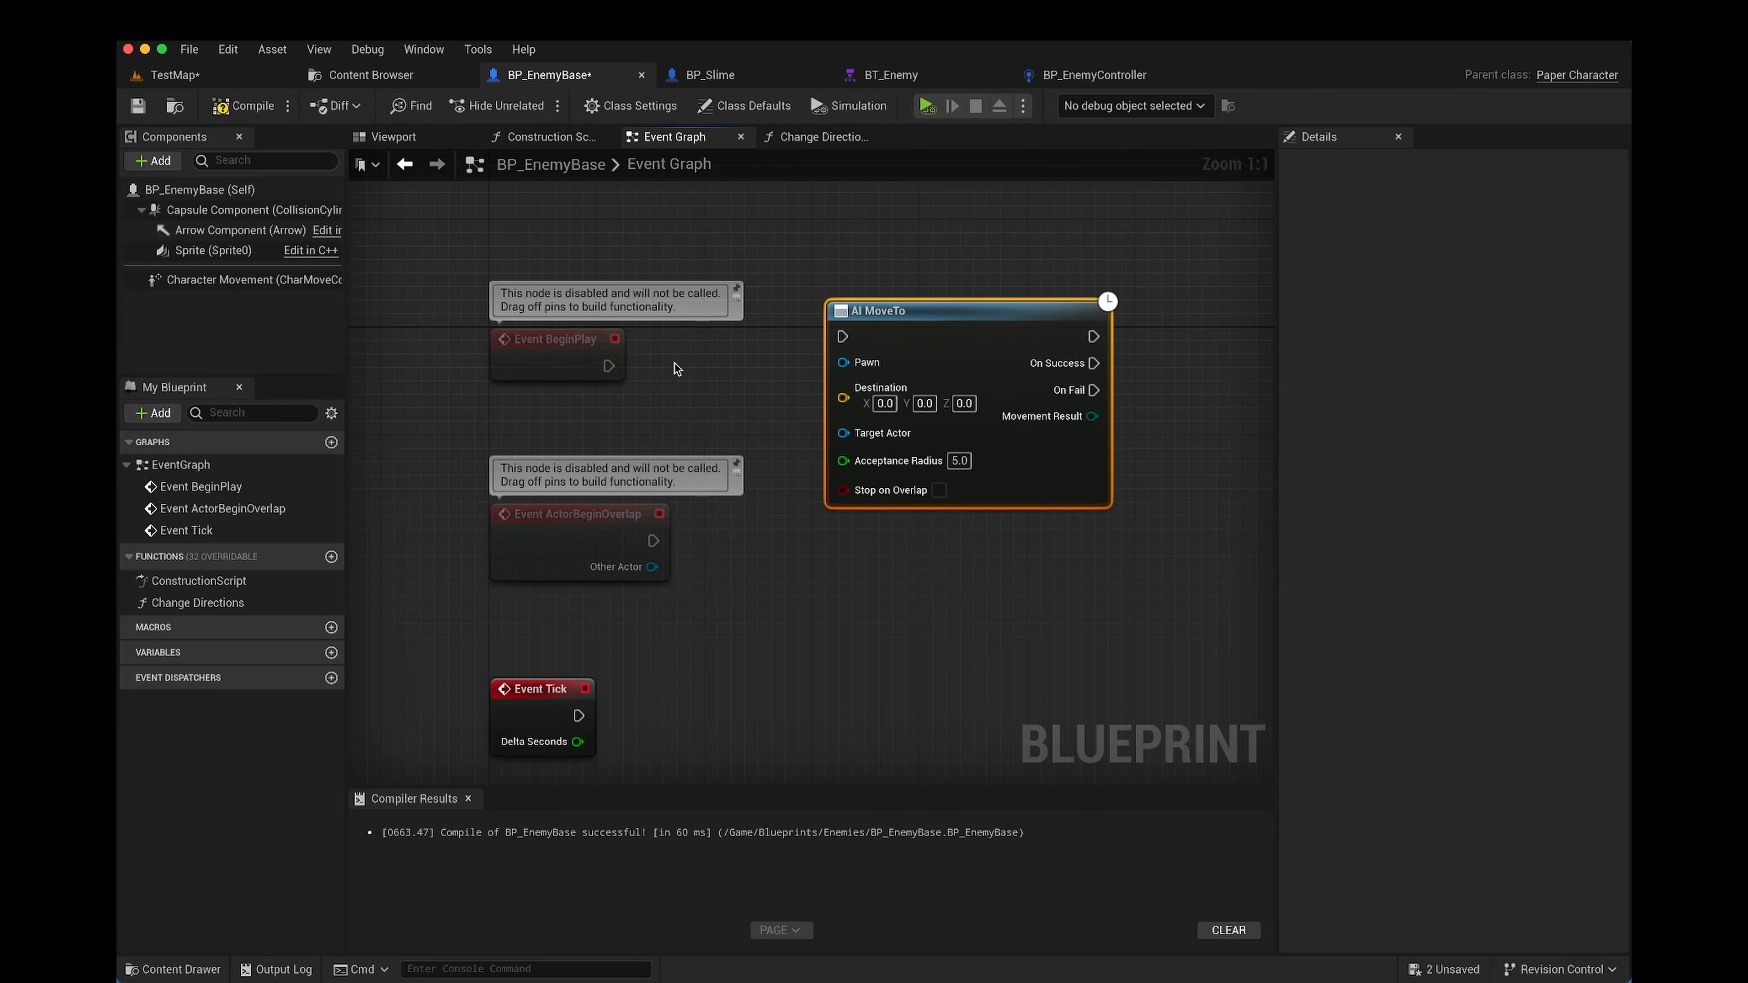
pyautogui.moveTo(609, 365); pyautogui.dragTo(842, 337)
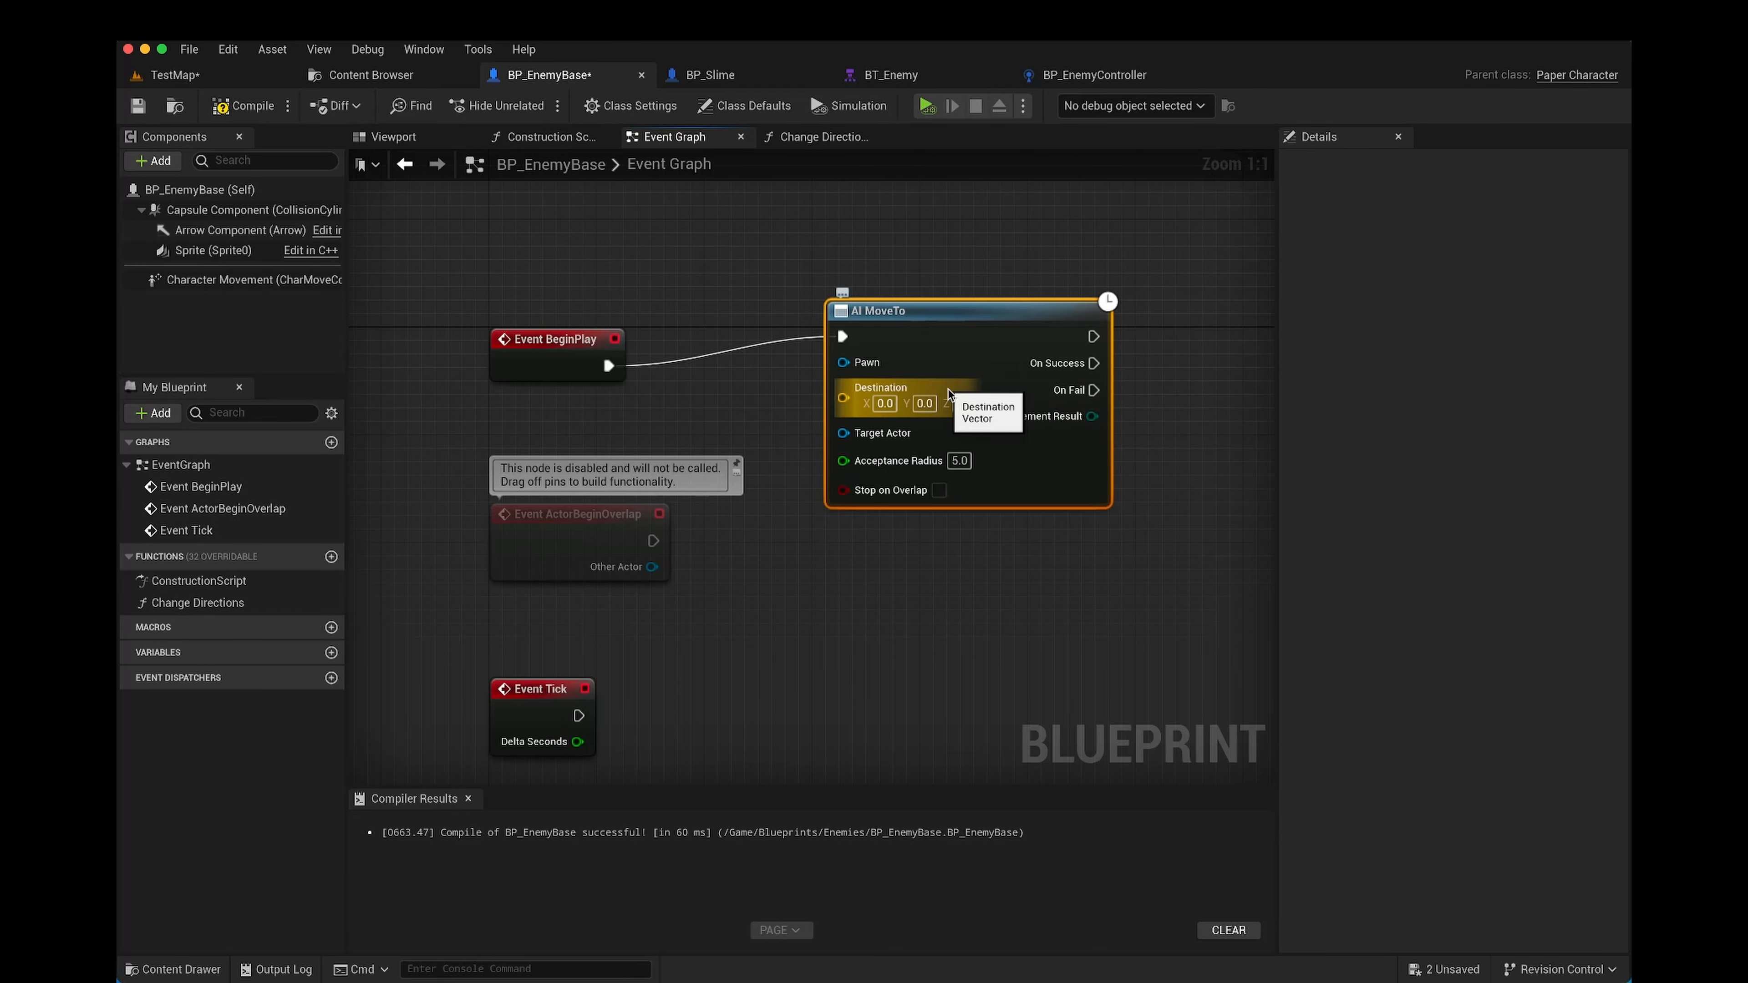
# Step: Look briefly at BT_Enemy, and in BP_EnemyBase move the BeginPlay and AI MoveTo nodes together away from the other events
pyautogui.click(907, 74)
pyautogui.click(571, 74)
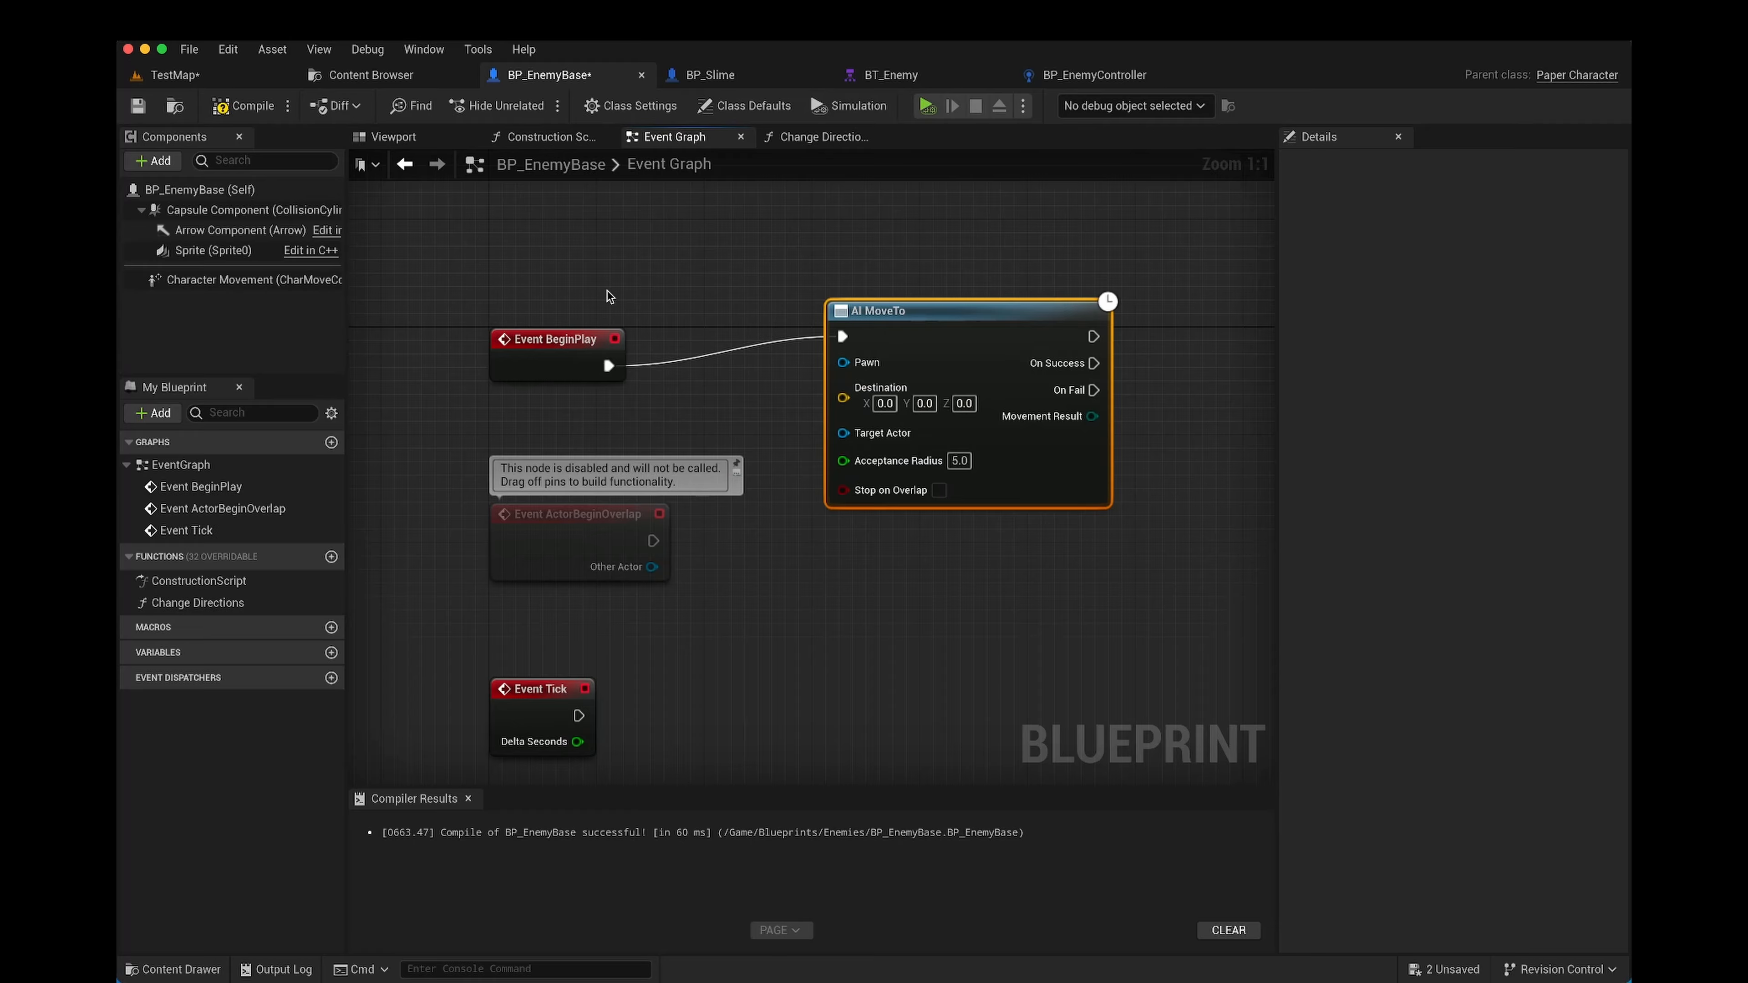
pyautogui.moveTo(533, 278); pyautogui.dragTo(874, 411)
pyautogui.moveTo(913, 317); pyautogui.dragTo(967, 249)
pyautogui.click(960, 534)
pyautogui.moveTo(960, 535); pyautogui.dragTo(926, 549, button='right')
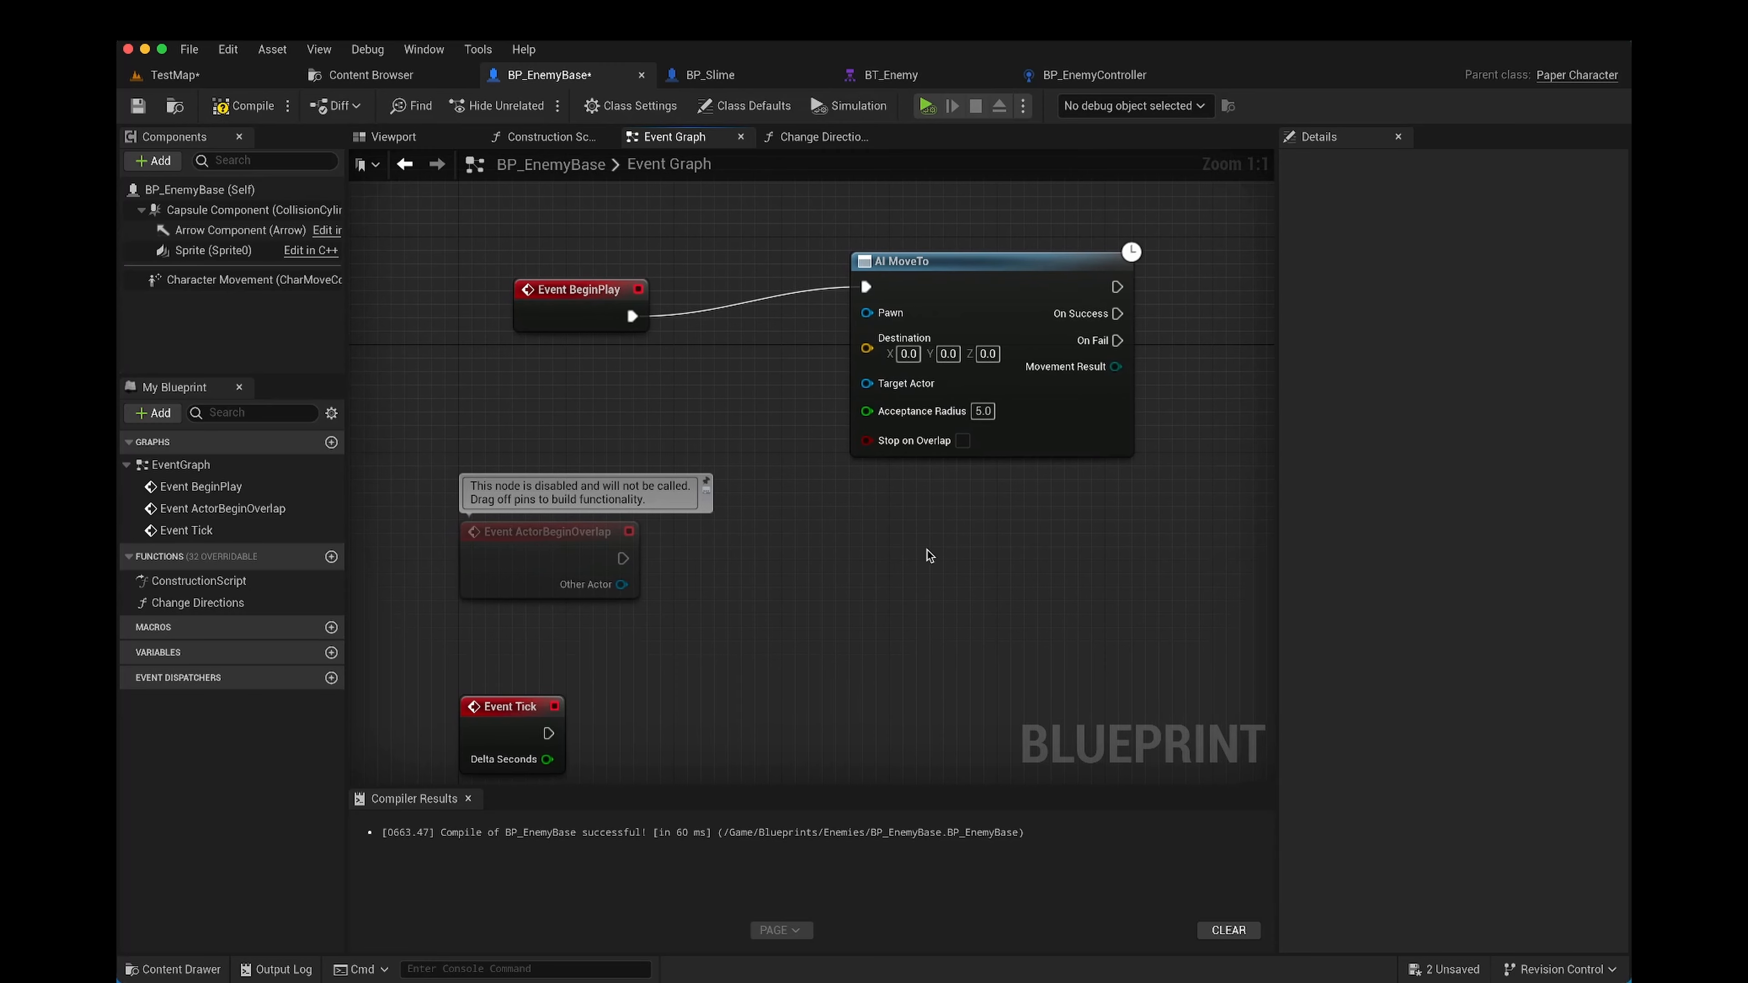
# Step: Connect a reference to self to the AI MoveTo node's Pawn input, and line up the Self and BeginPlay nodes beside it
pyautogui.moveTo(866, 312); pyautogui.dragTo(786, 360)
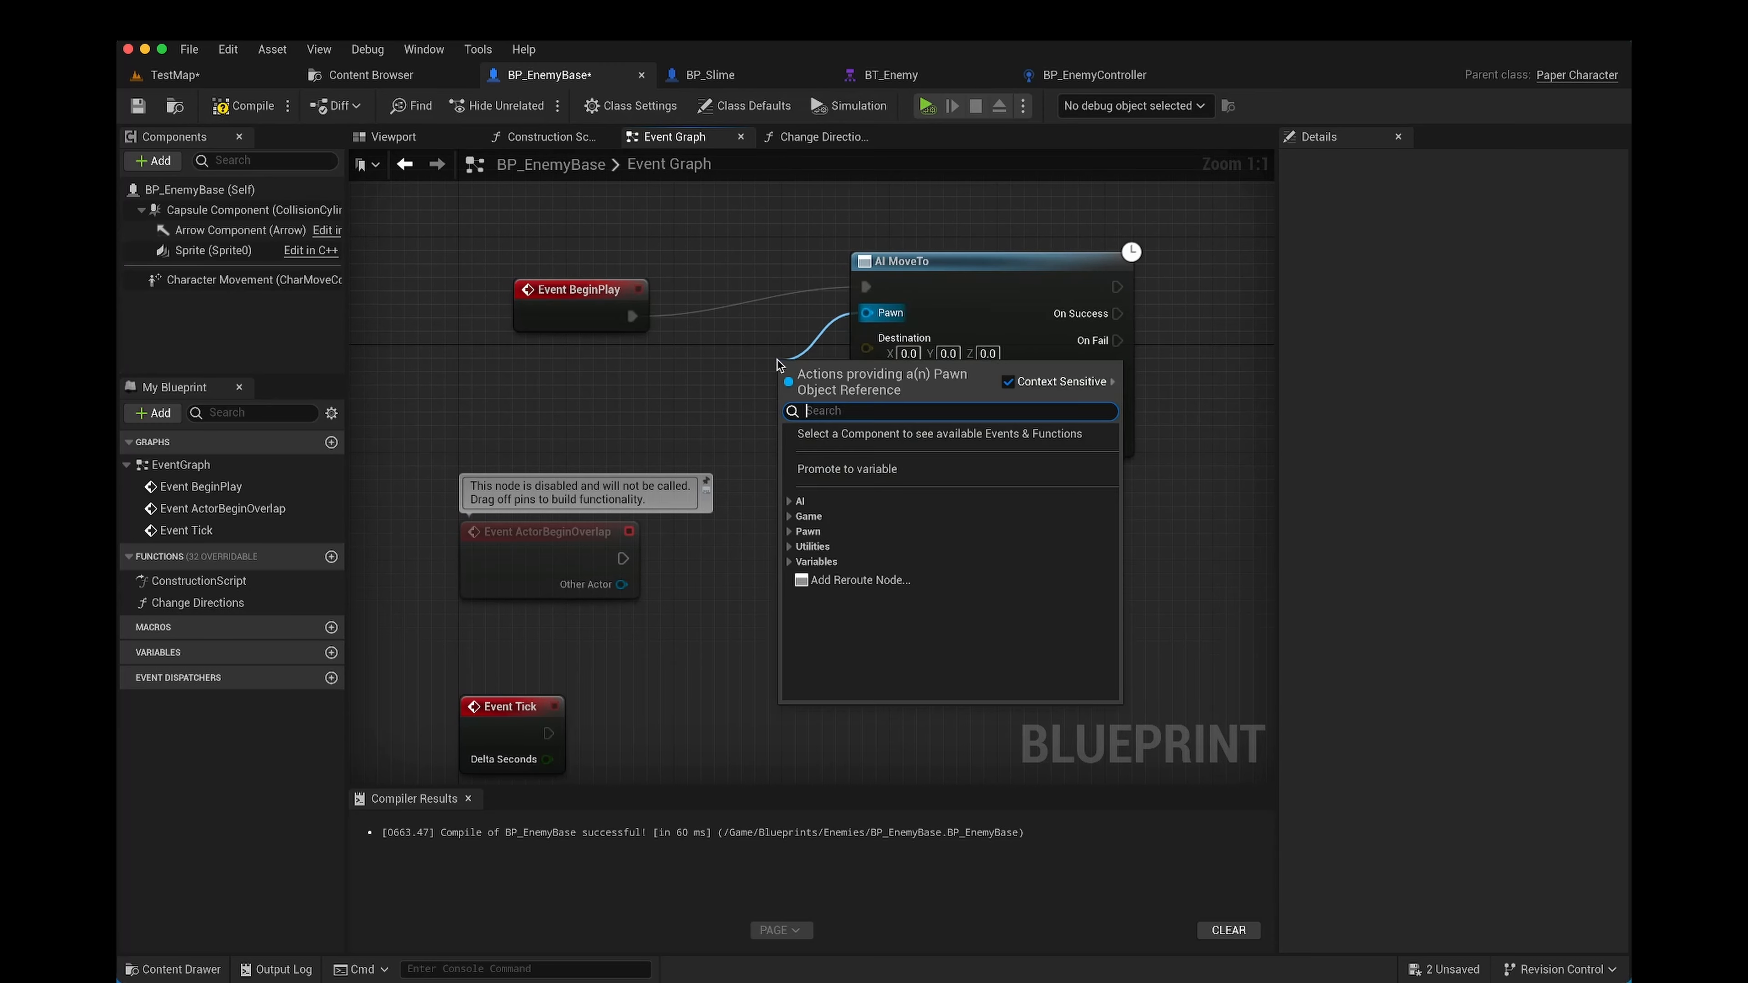
pyautogui.write('self')
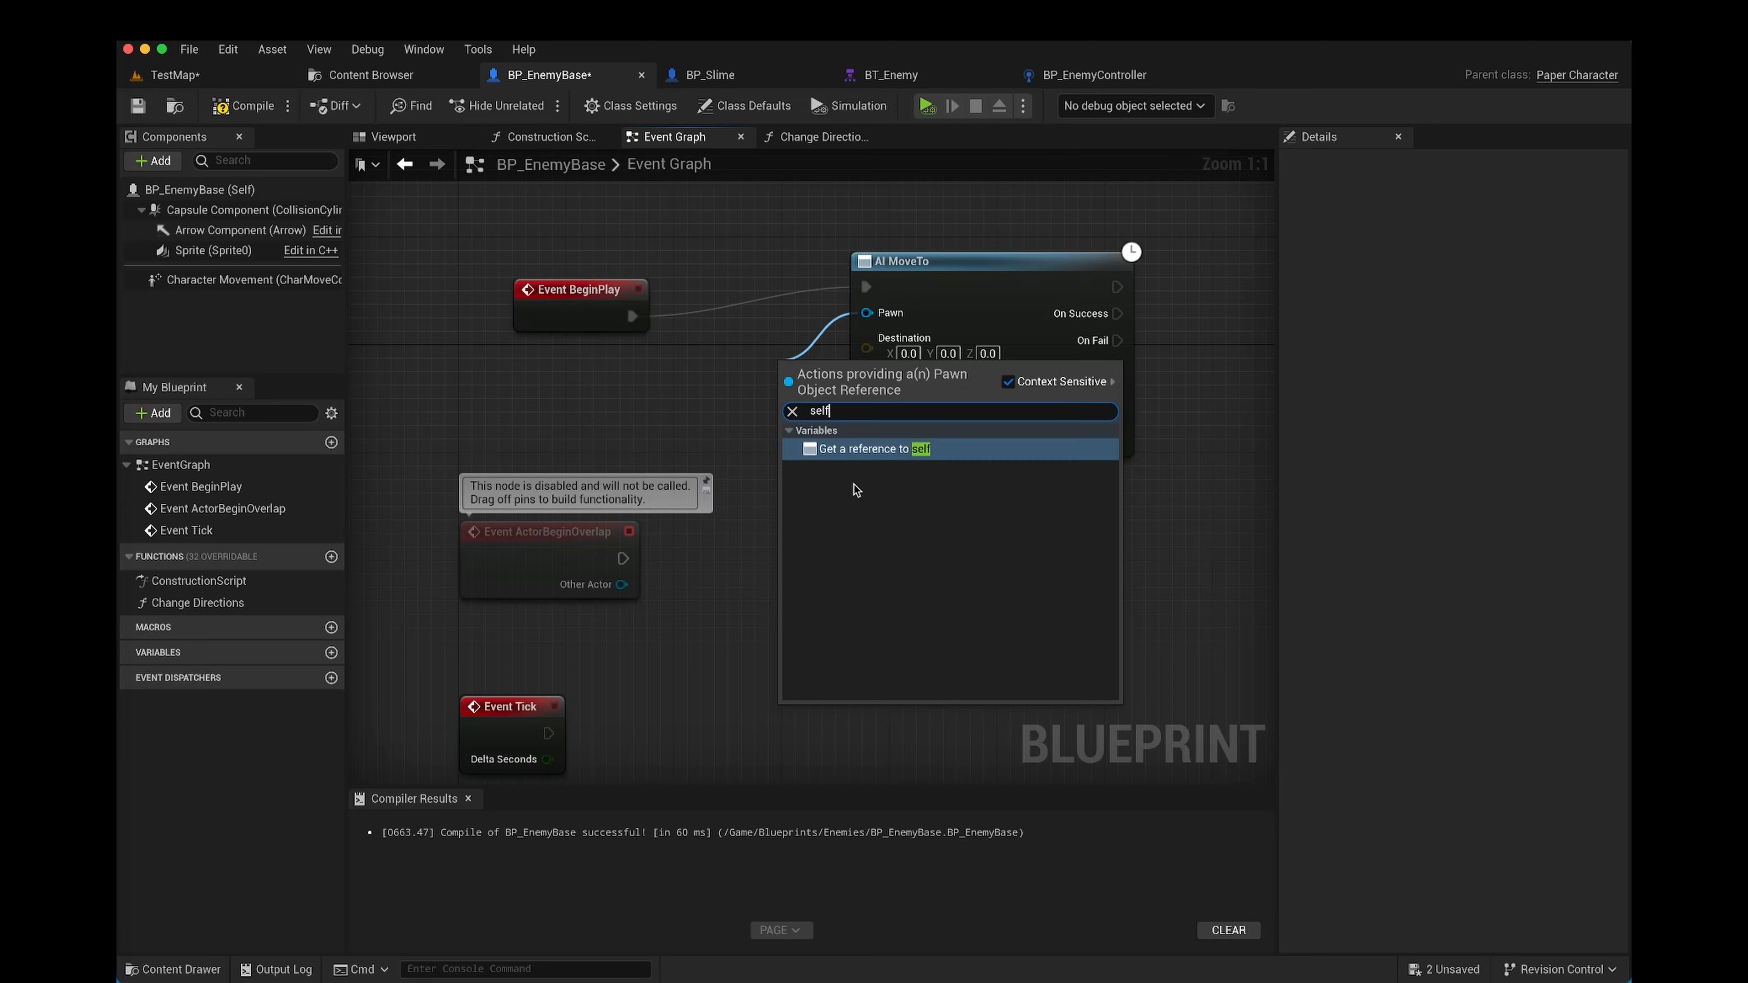
pyautogui.click(865, 449)
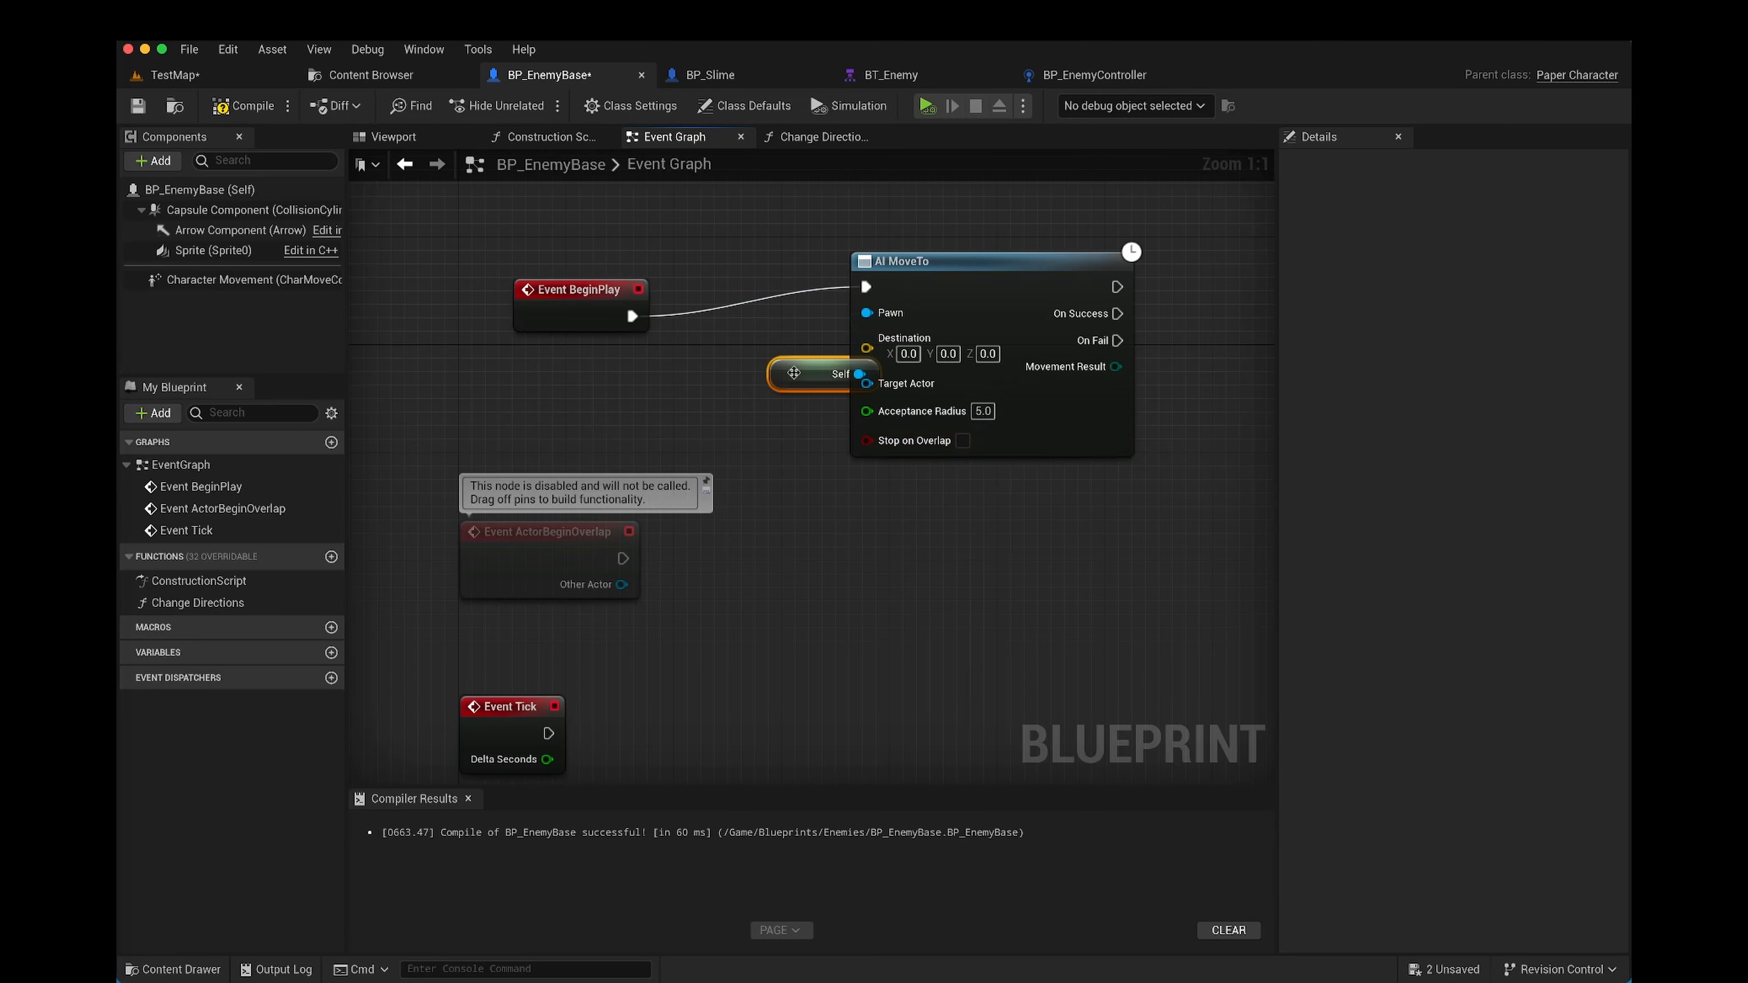
pyautogui.moveTo(694, 378); pyautogui.dragTo(694, 352)
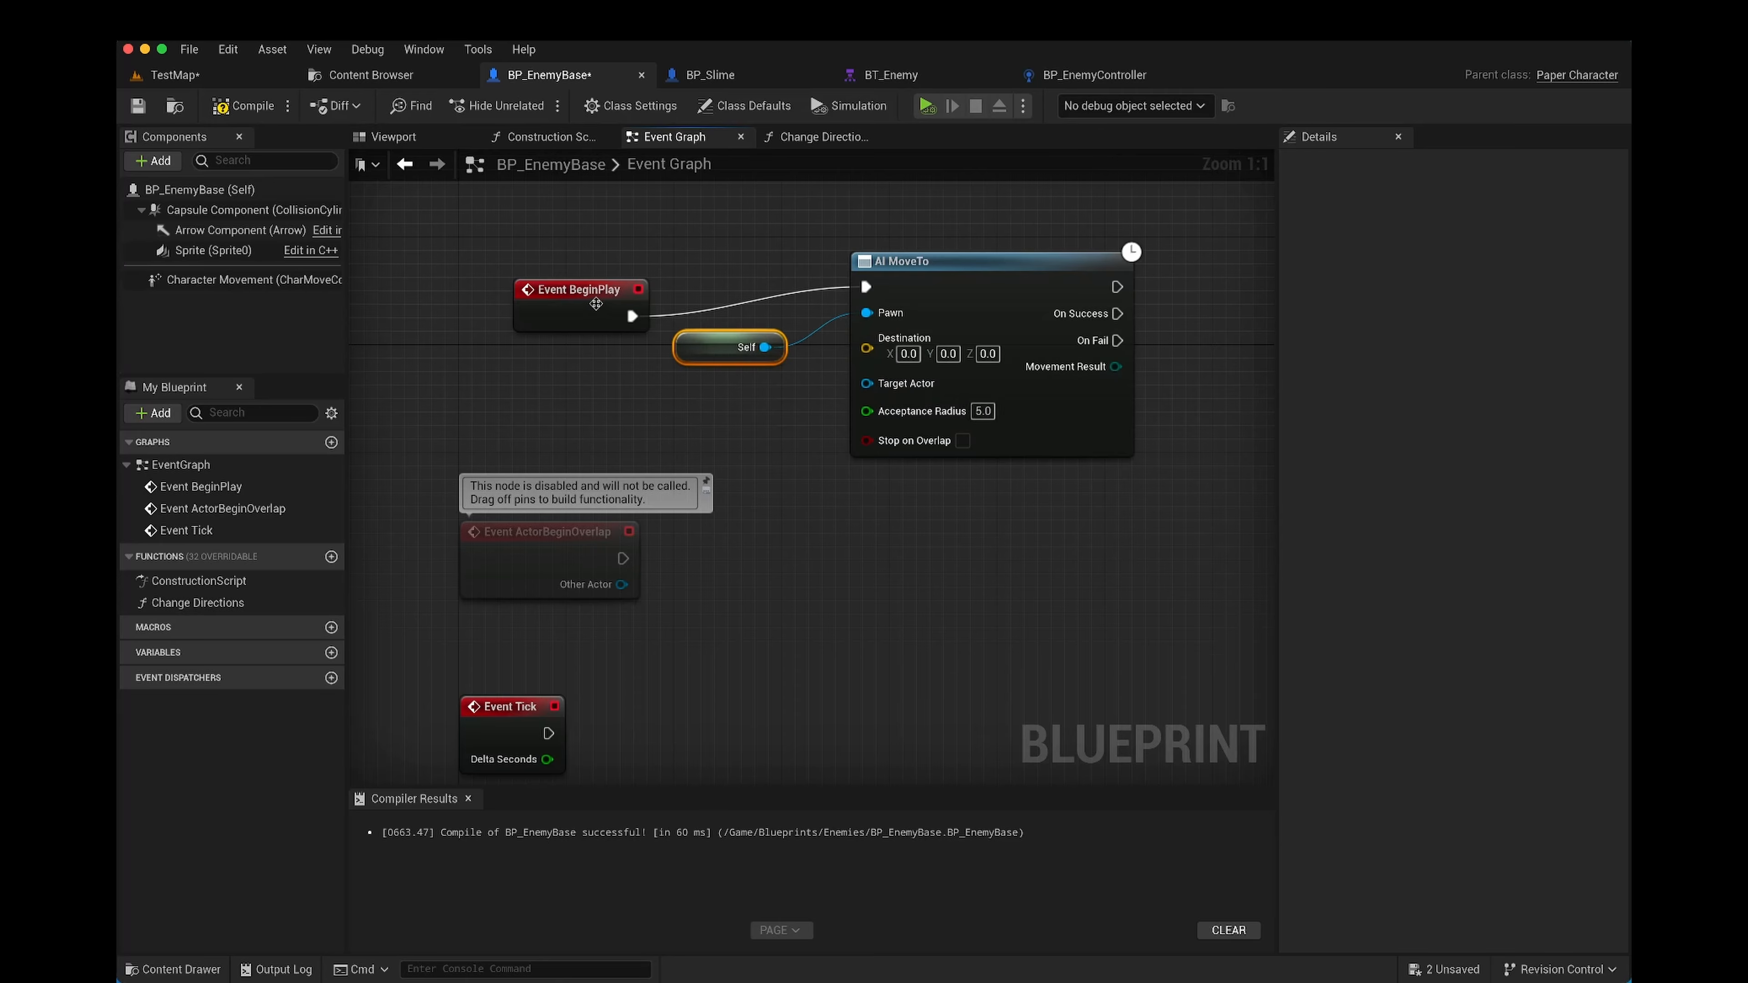
pyautogui.moveTo(589, 293); pyautogui.dragTo(866, 286)
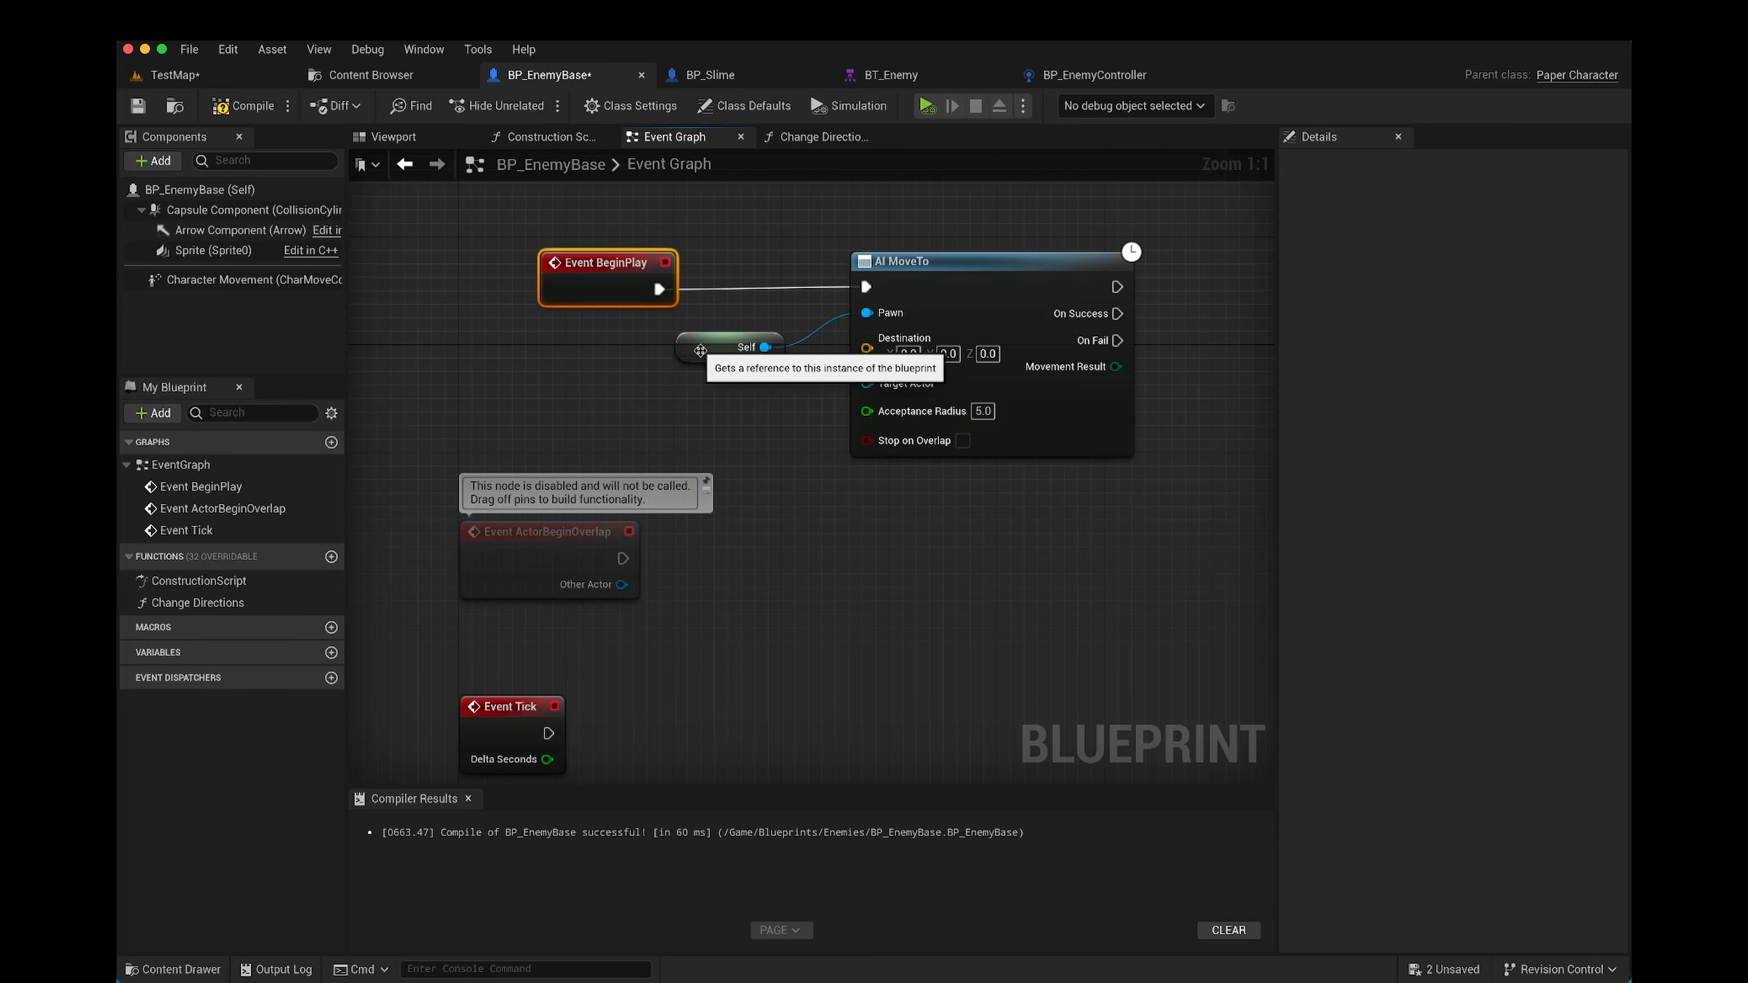
pyautogui.moveTo(706, 353); pyautogui.dragTo(706, 325)
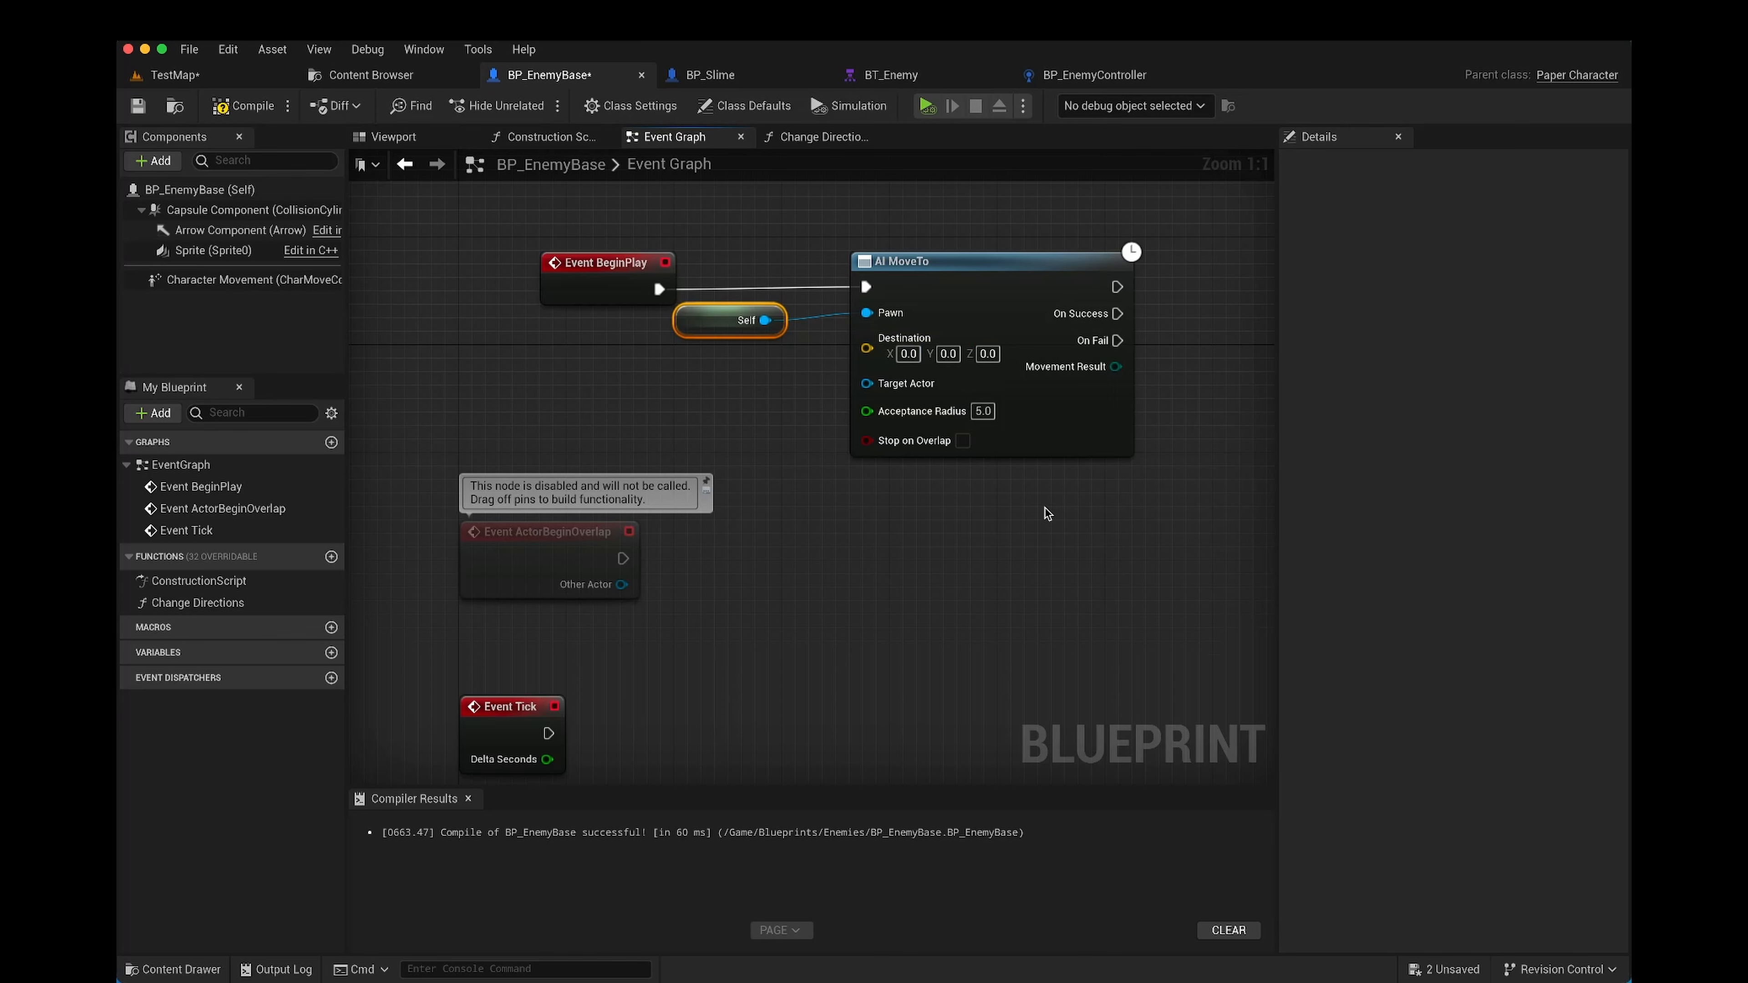
# Step: Compile BP_EnemyBase, and in TestMap move BP_Slime along the X axis to about X -600
pyautogui.click(238, 105)
pyautogui.click(172, 74)
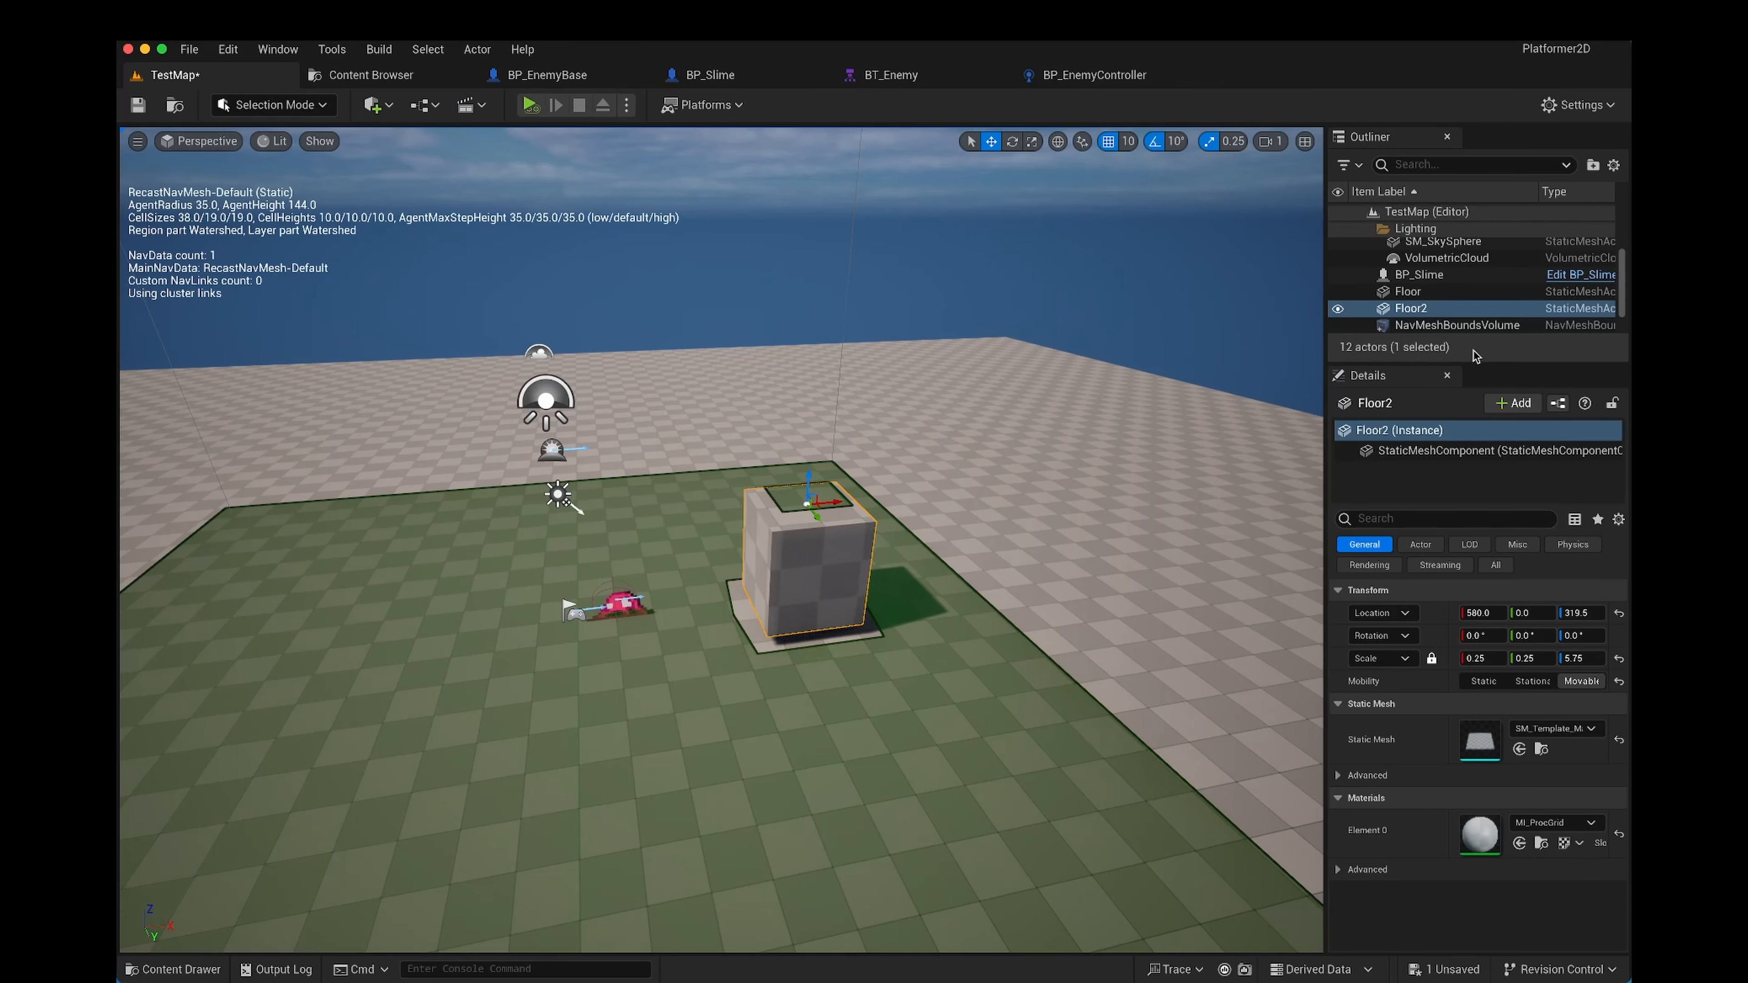
pyautogui.click(1440, 277)
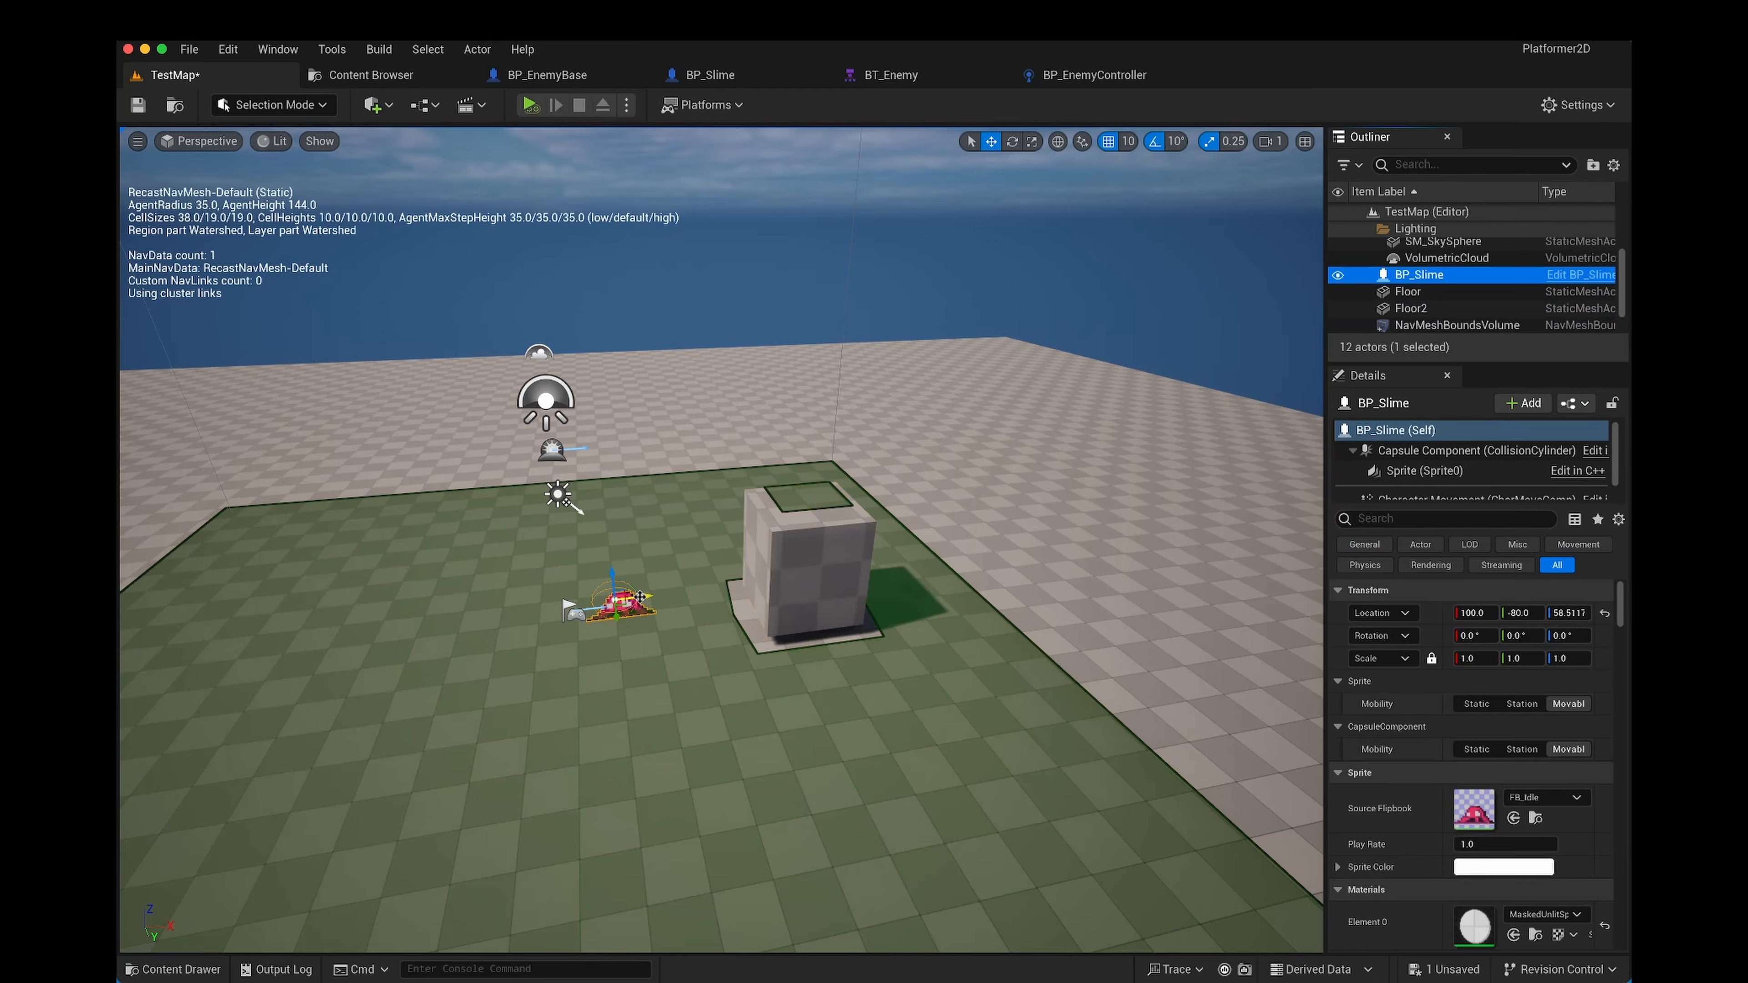
pyautogui.moveTo(640, 597); pyautogui.dragTo(387, 599)
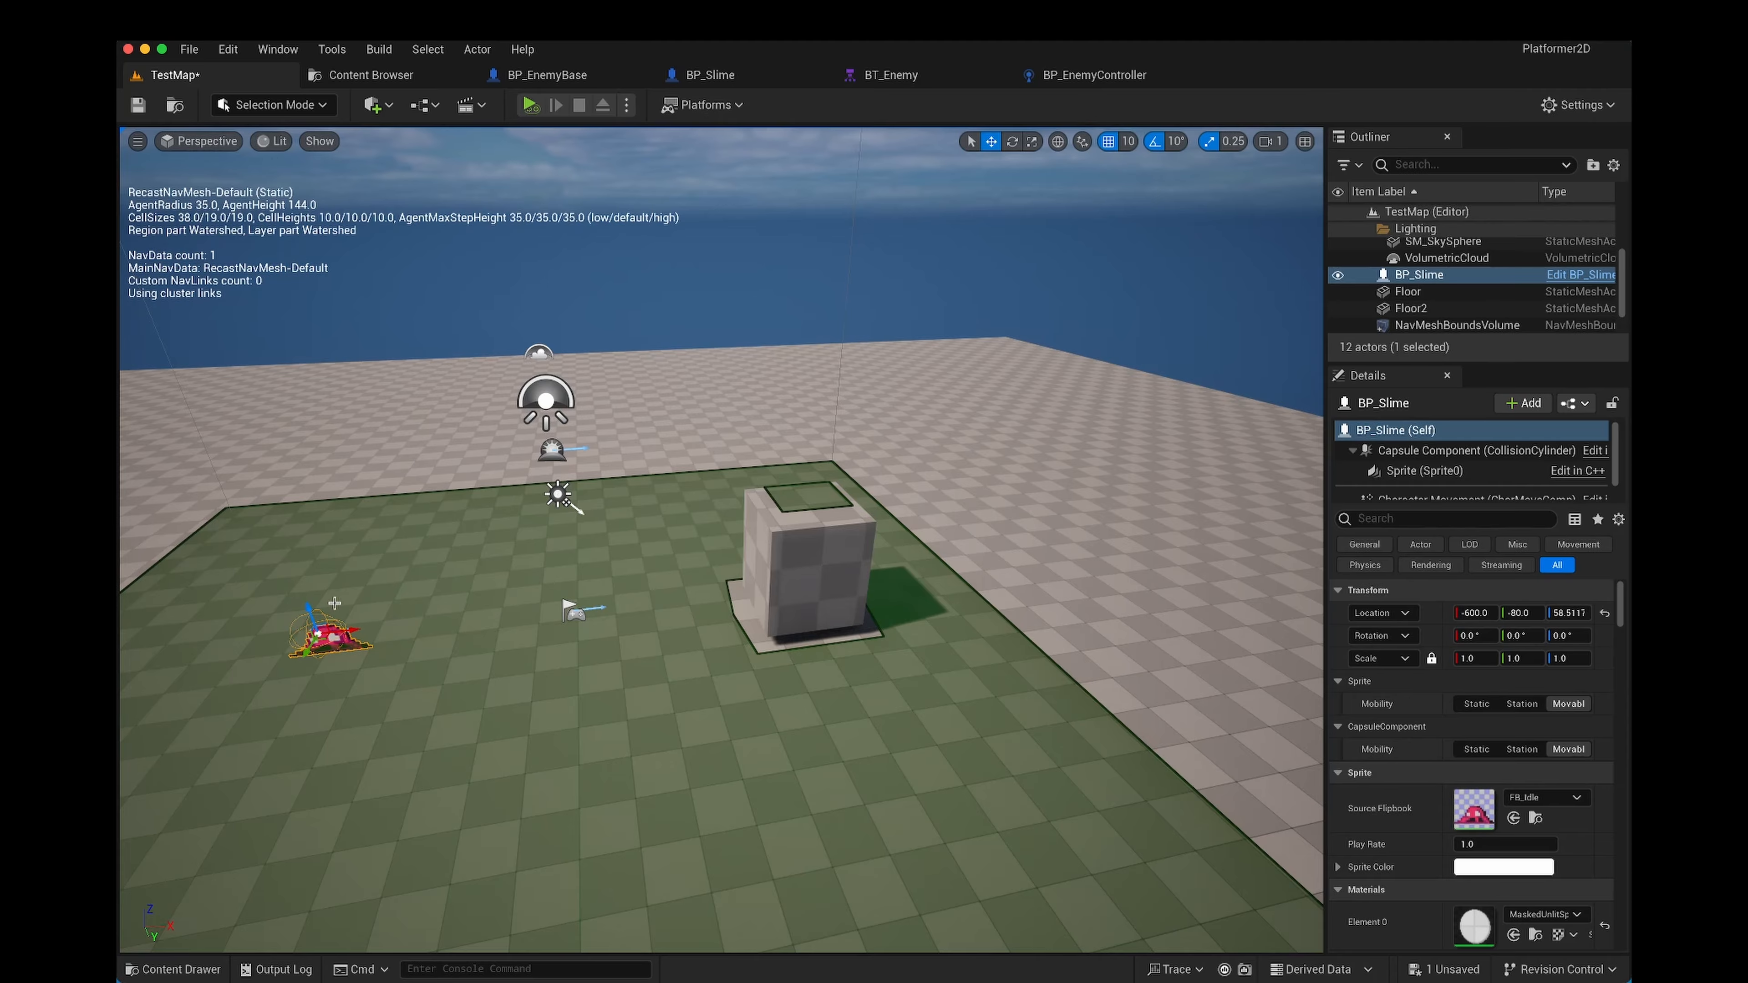
# Step: Play-test TestMap to watch the slime travel from its new starting position, and stop the session
pyautogui.moveTo(721, 540); pyautogui.dragTo(590, 459, button='right')
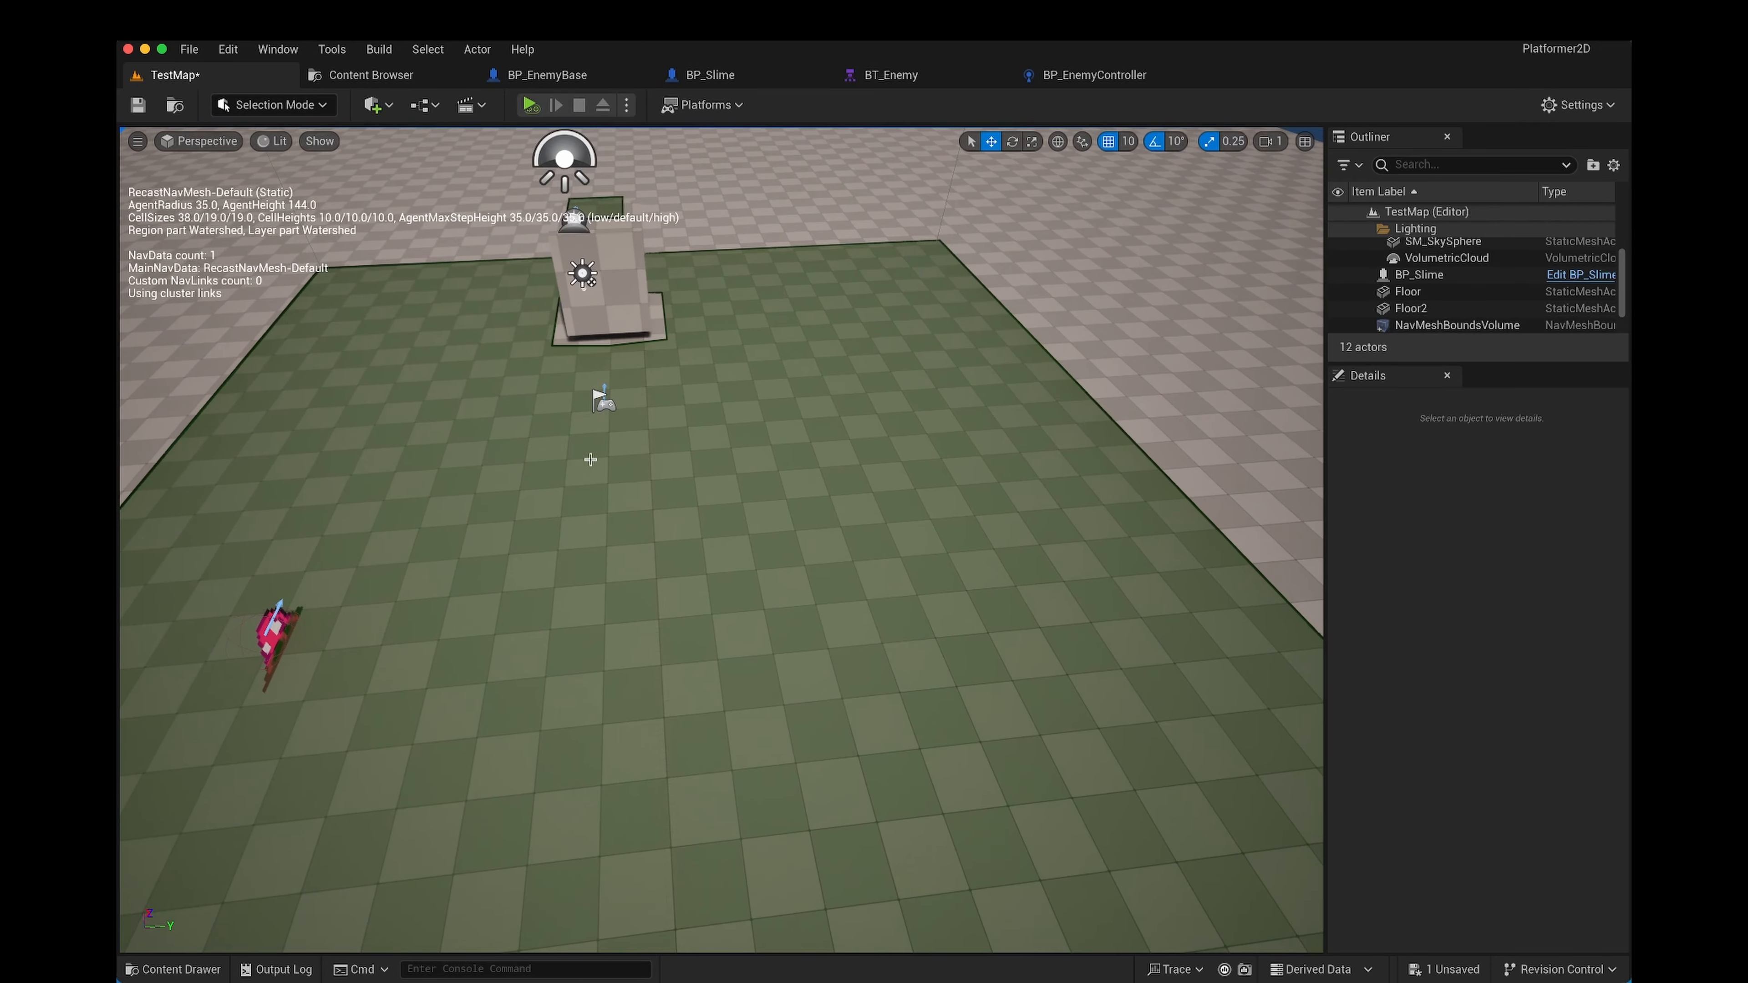
pyautogui.moveTo(711, 504); pyautogui.dragTo(597, 570, button='right')
pyautogui.click(530, 104)
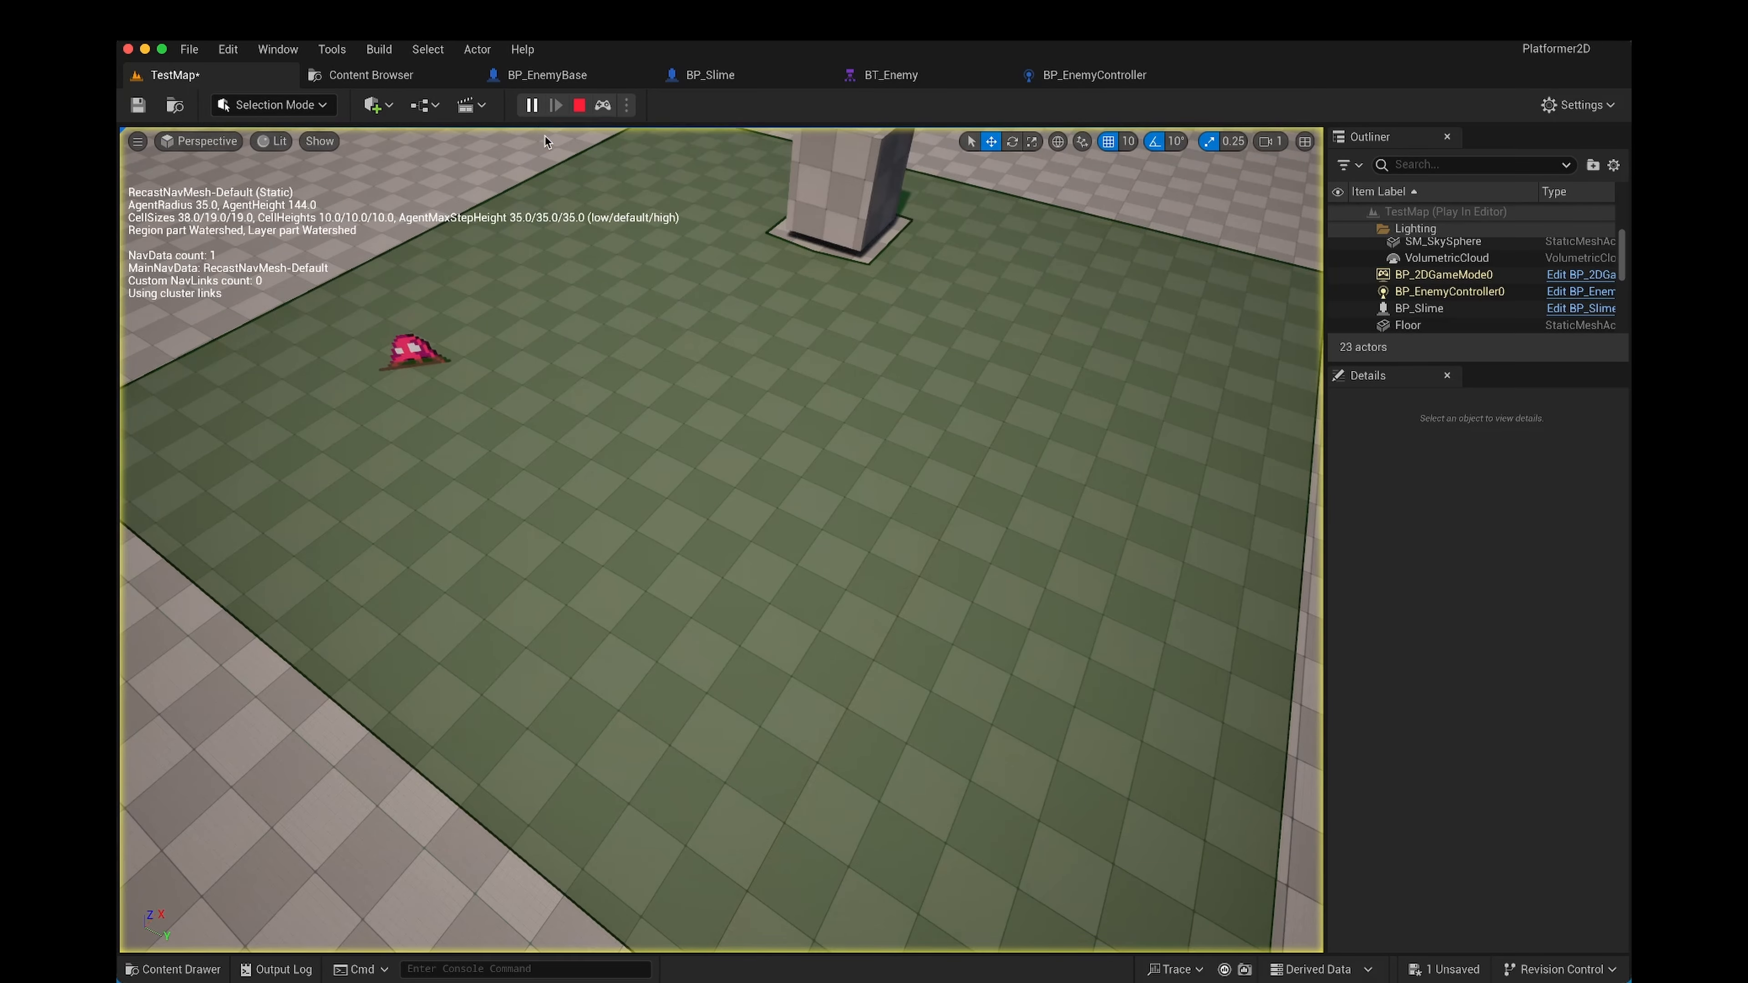
pyautogui.moveTo(721, 540); pyautogui.dragTo(722, 420, button='right')
pyautogui.press('a')
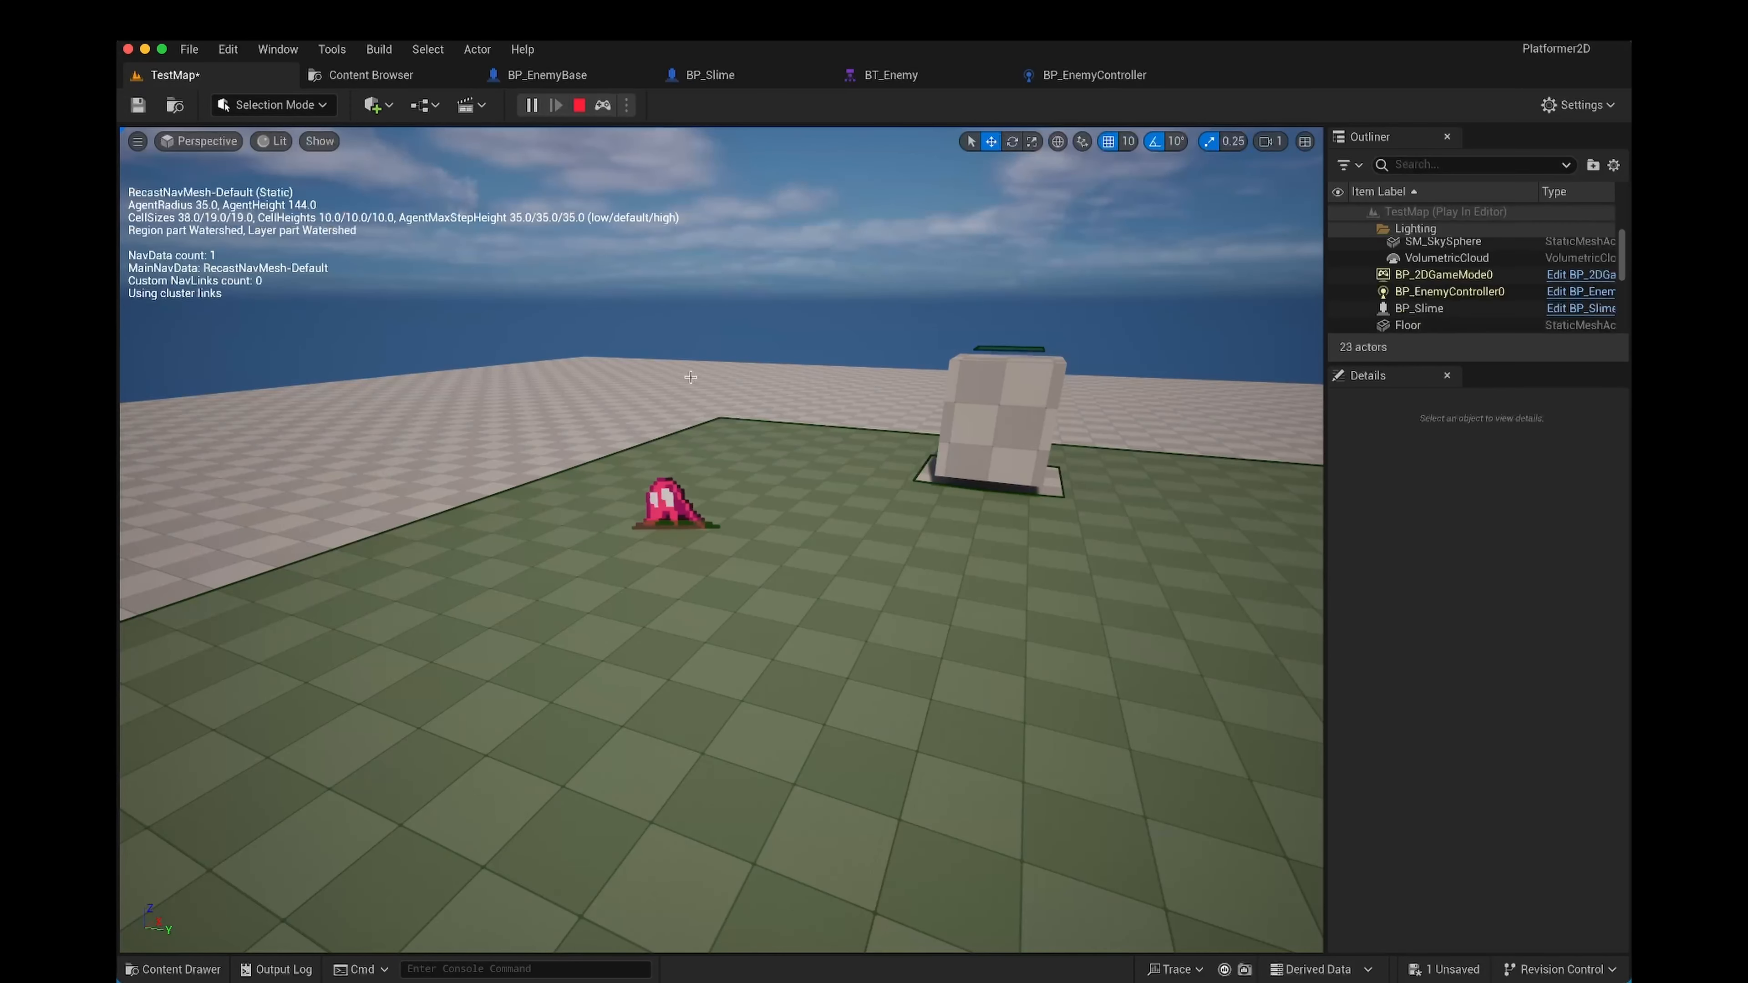
pyautogui.click(578, 105)
# Step: Set the Character Movement component's Max Walk Speed to 300 cm/s in BP_EnemyBase and compile
pyautogui.click(596, 78)
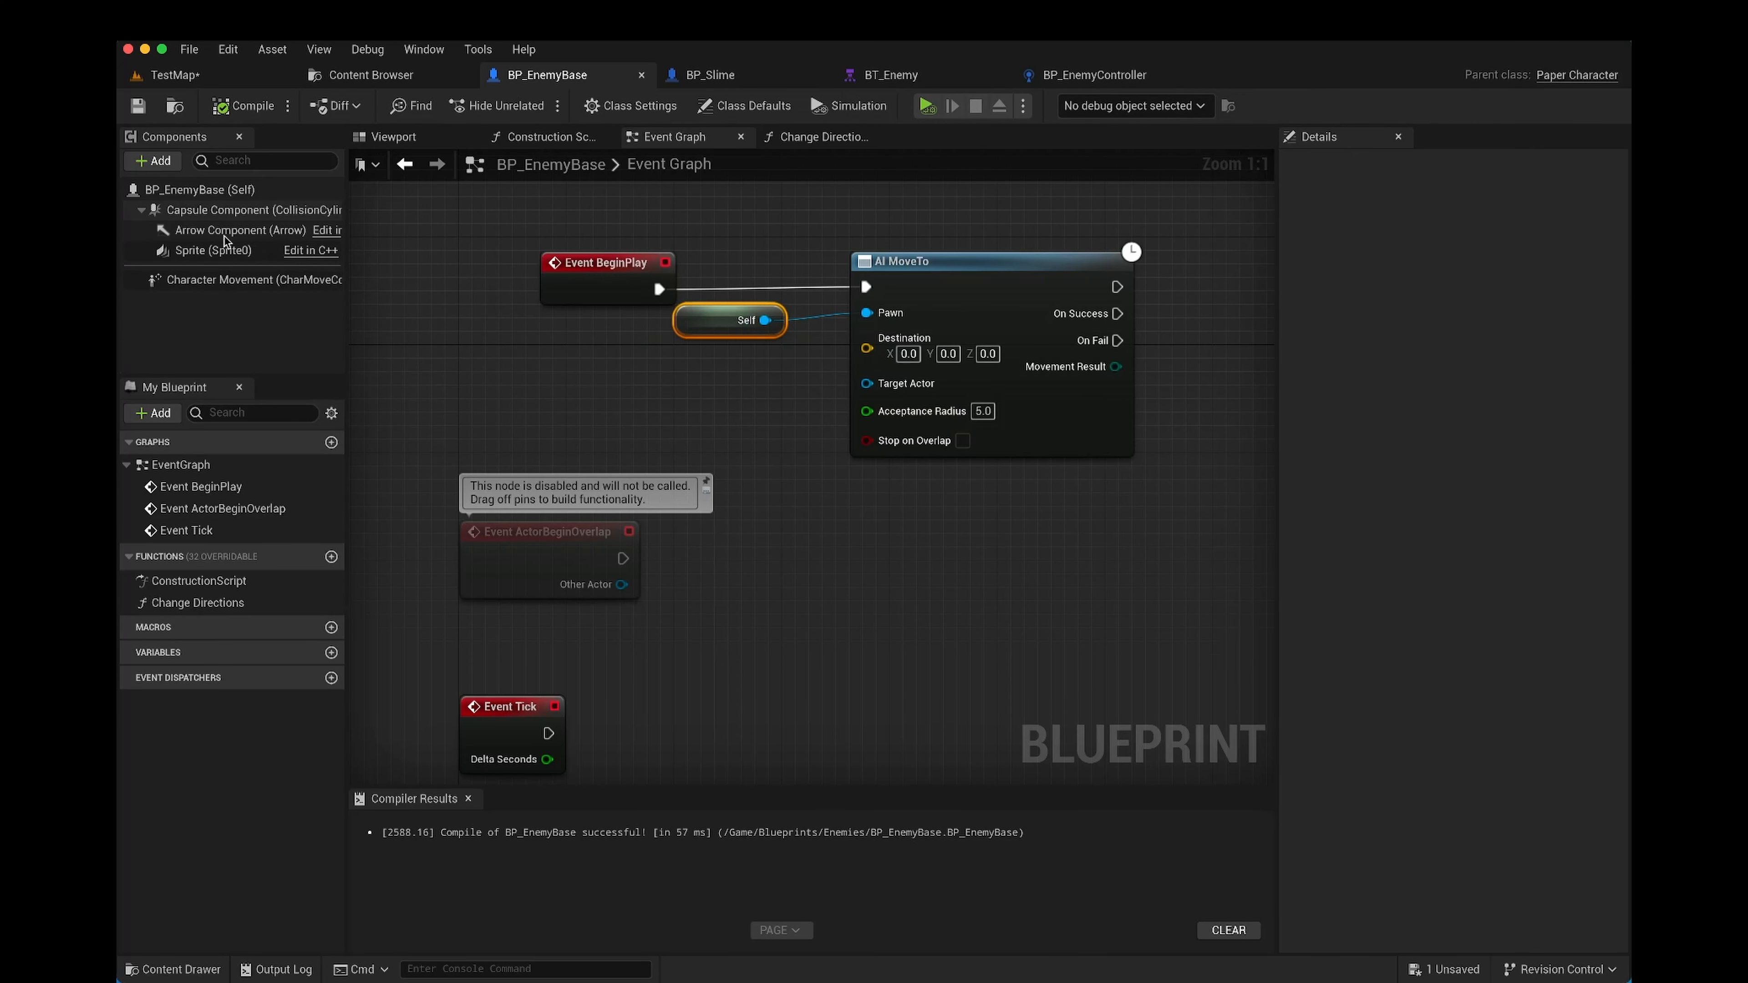
pyautogui.click(234, 279)
pyautogui.doubleClick(1343, 165)
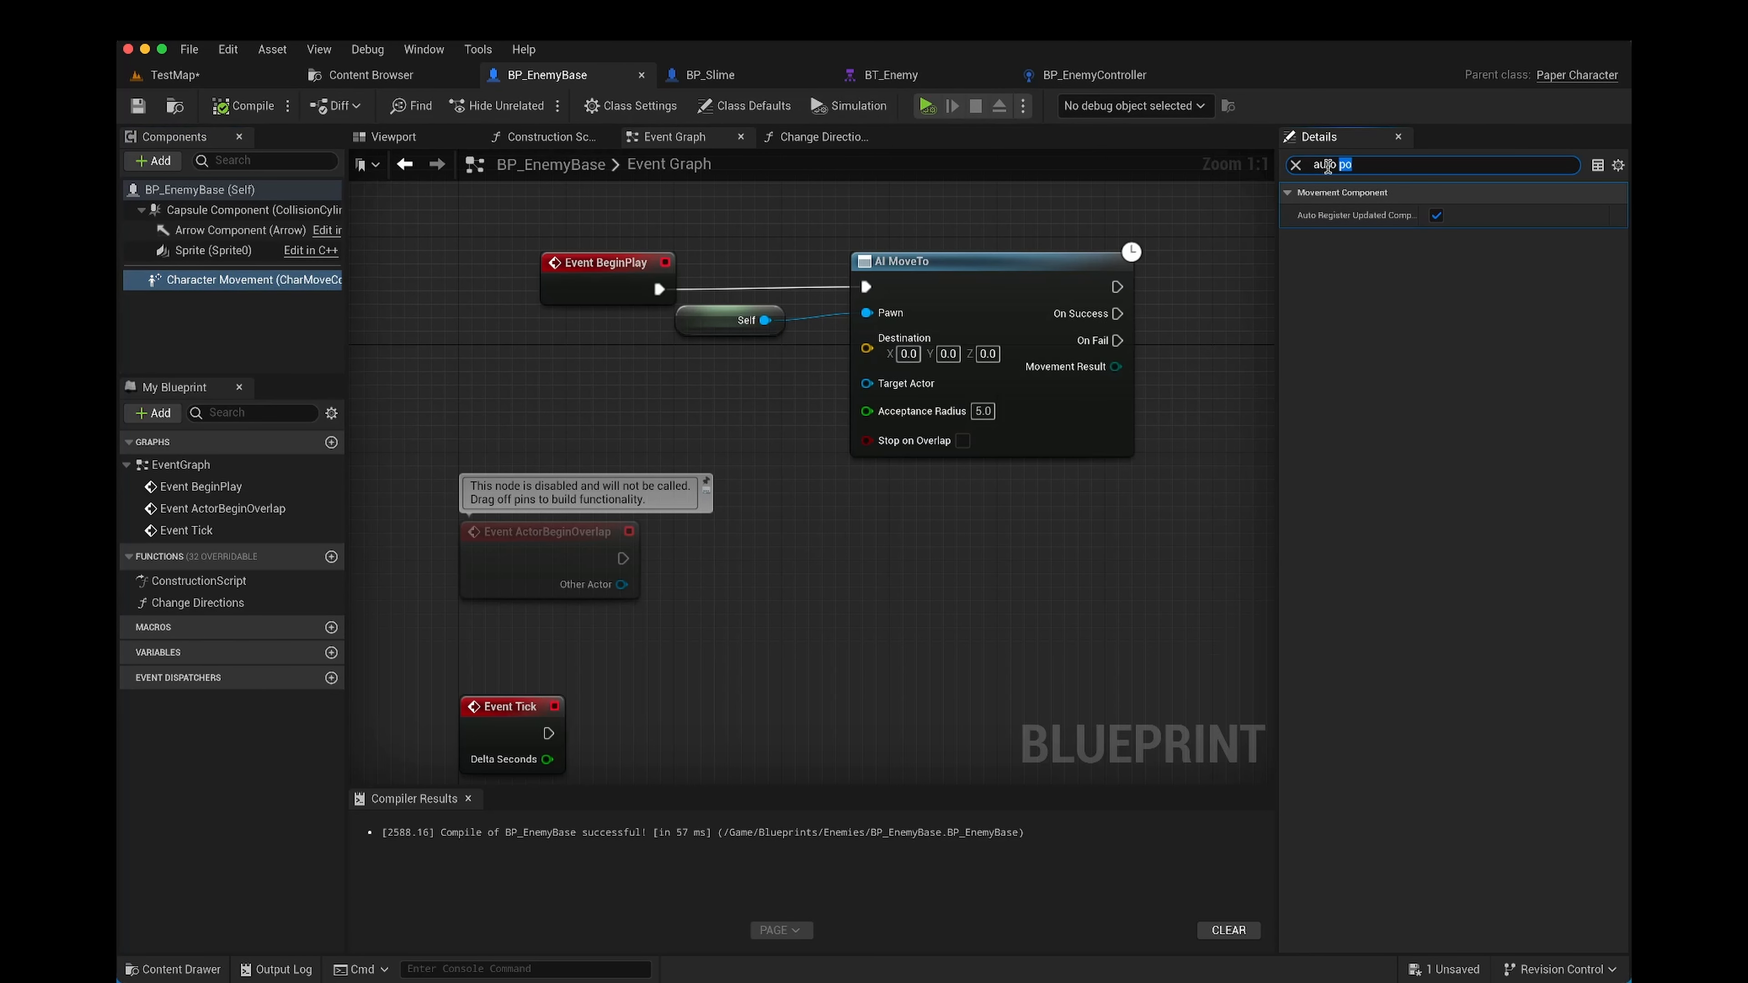
pyautogui.write('speed')
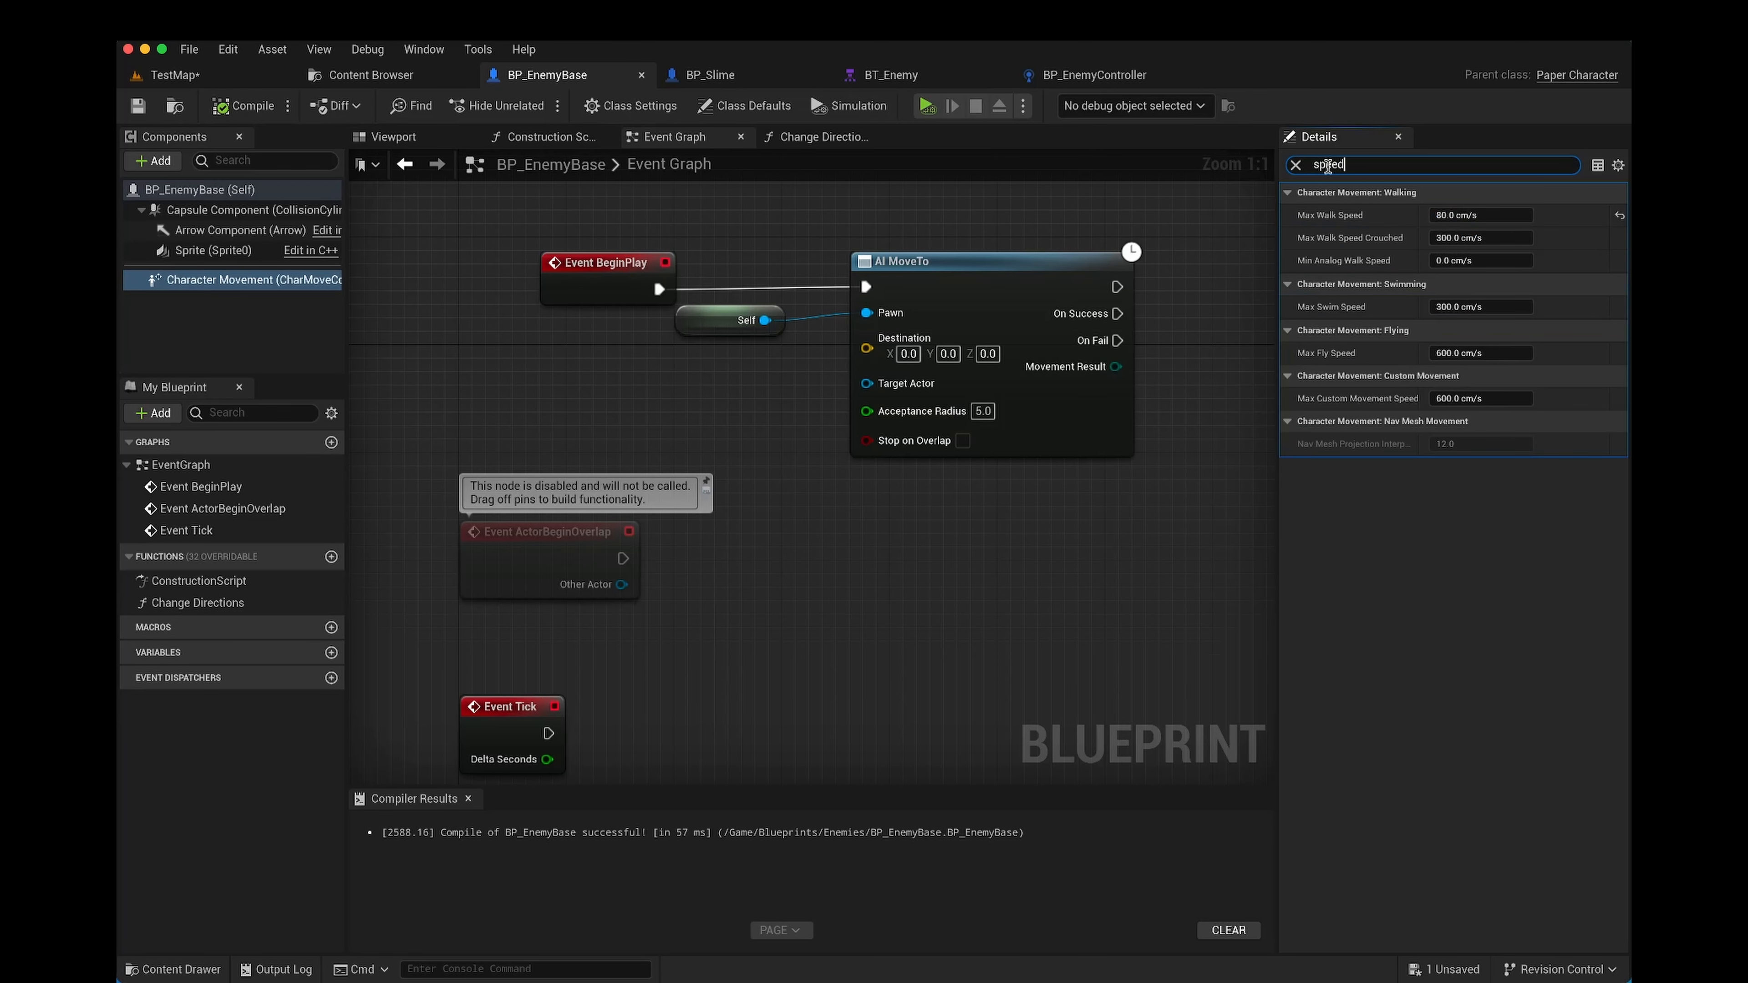
pyautogui.click(1466, 216)
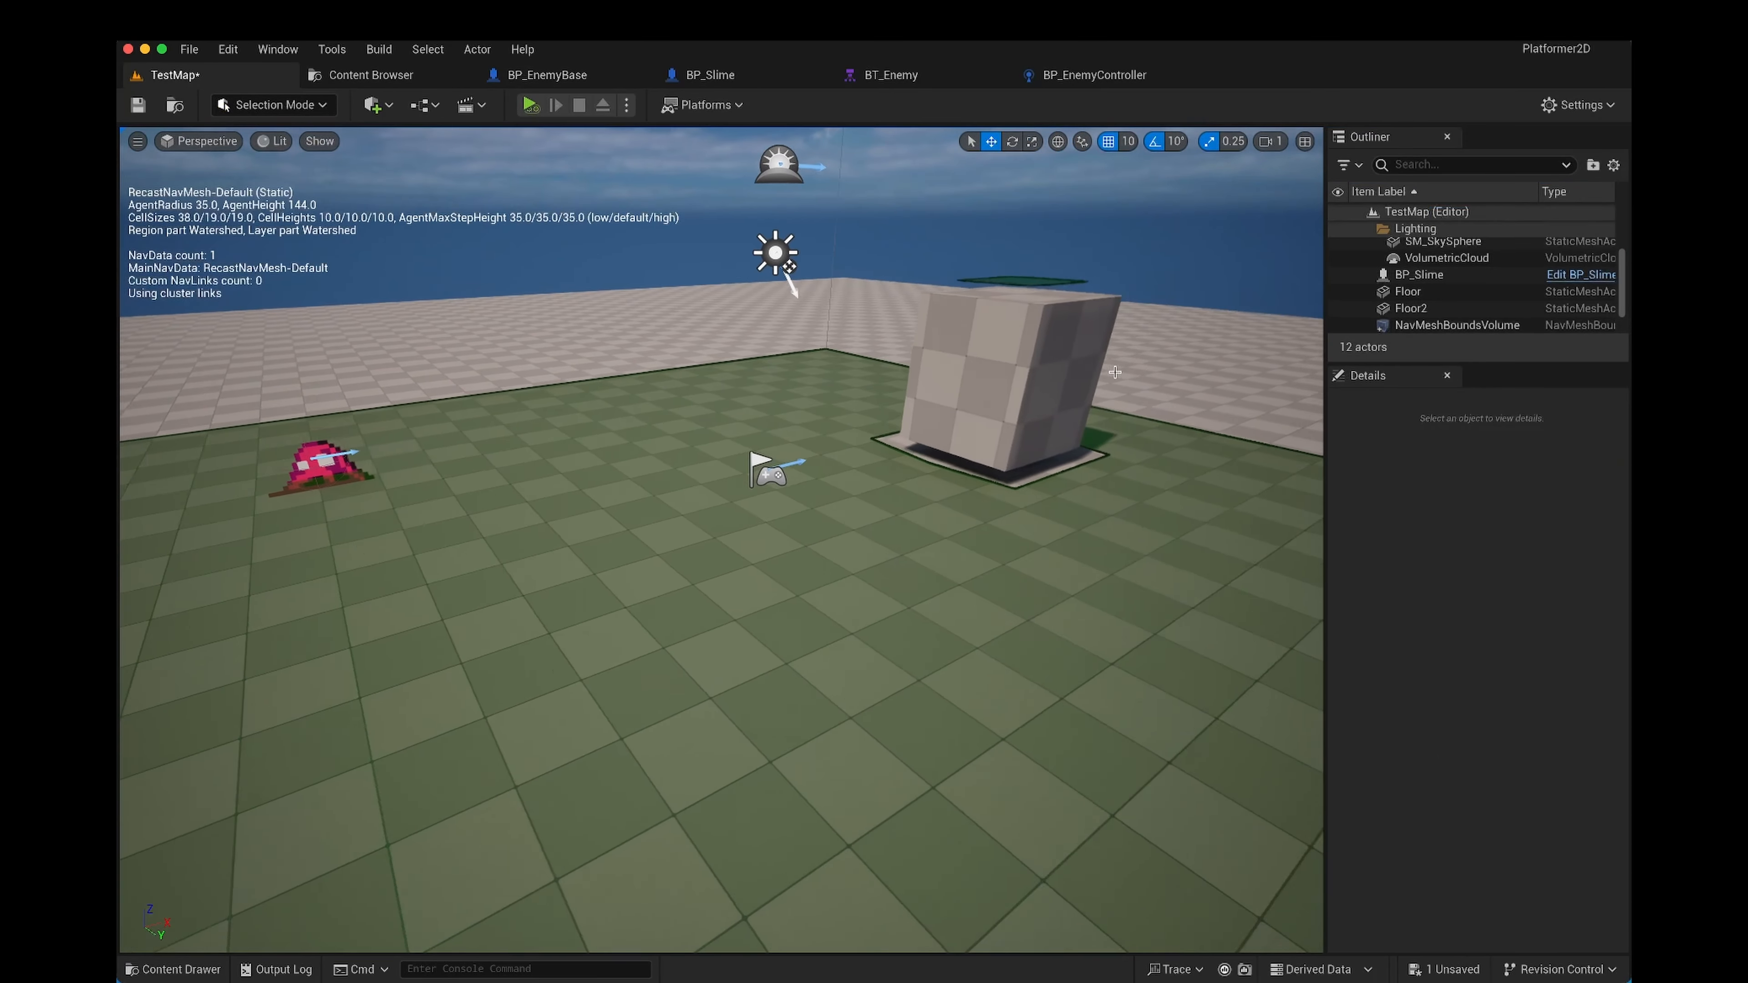
# Step: Reset Floor2's location in TestMap to 0, 0, 0 and reposition the block at about X 590, Z 350
pyautogui.click(996, 439)
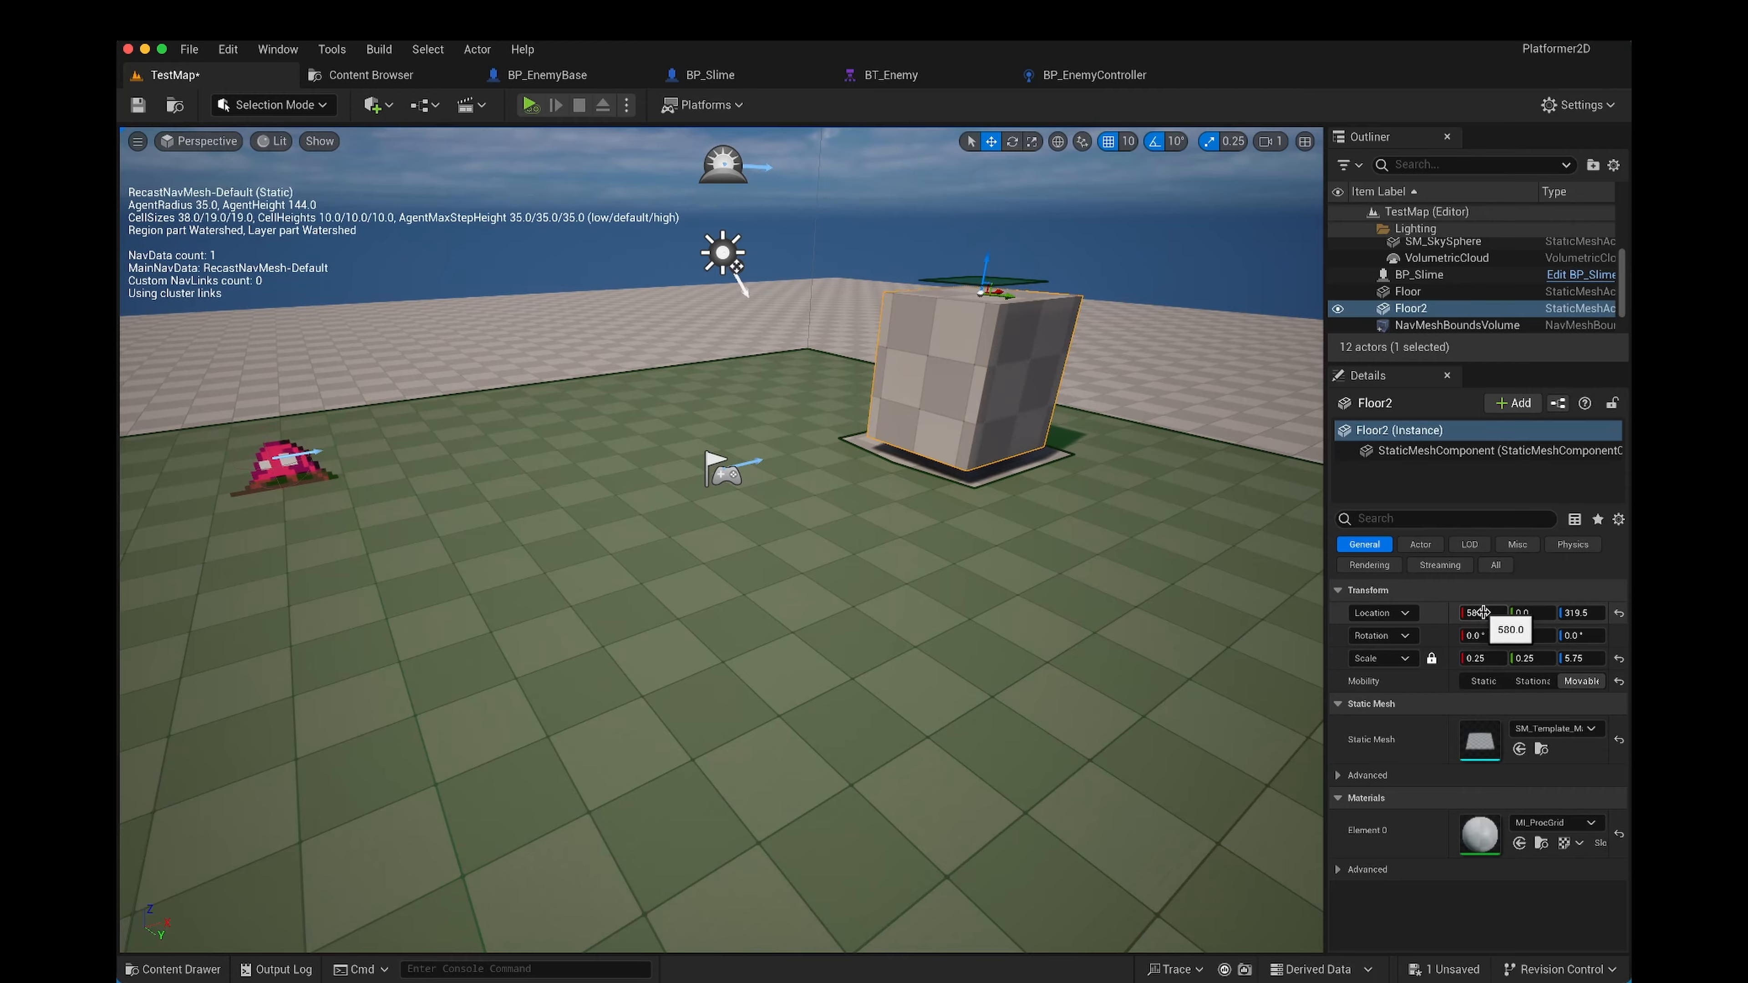
pyautogui.press('Tab')
pyautogui.press('Tab')
pyautogui.write('0')
pyautogui.press('Tab')
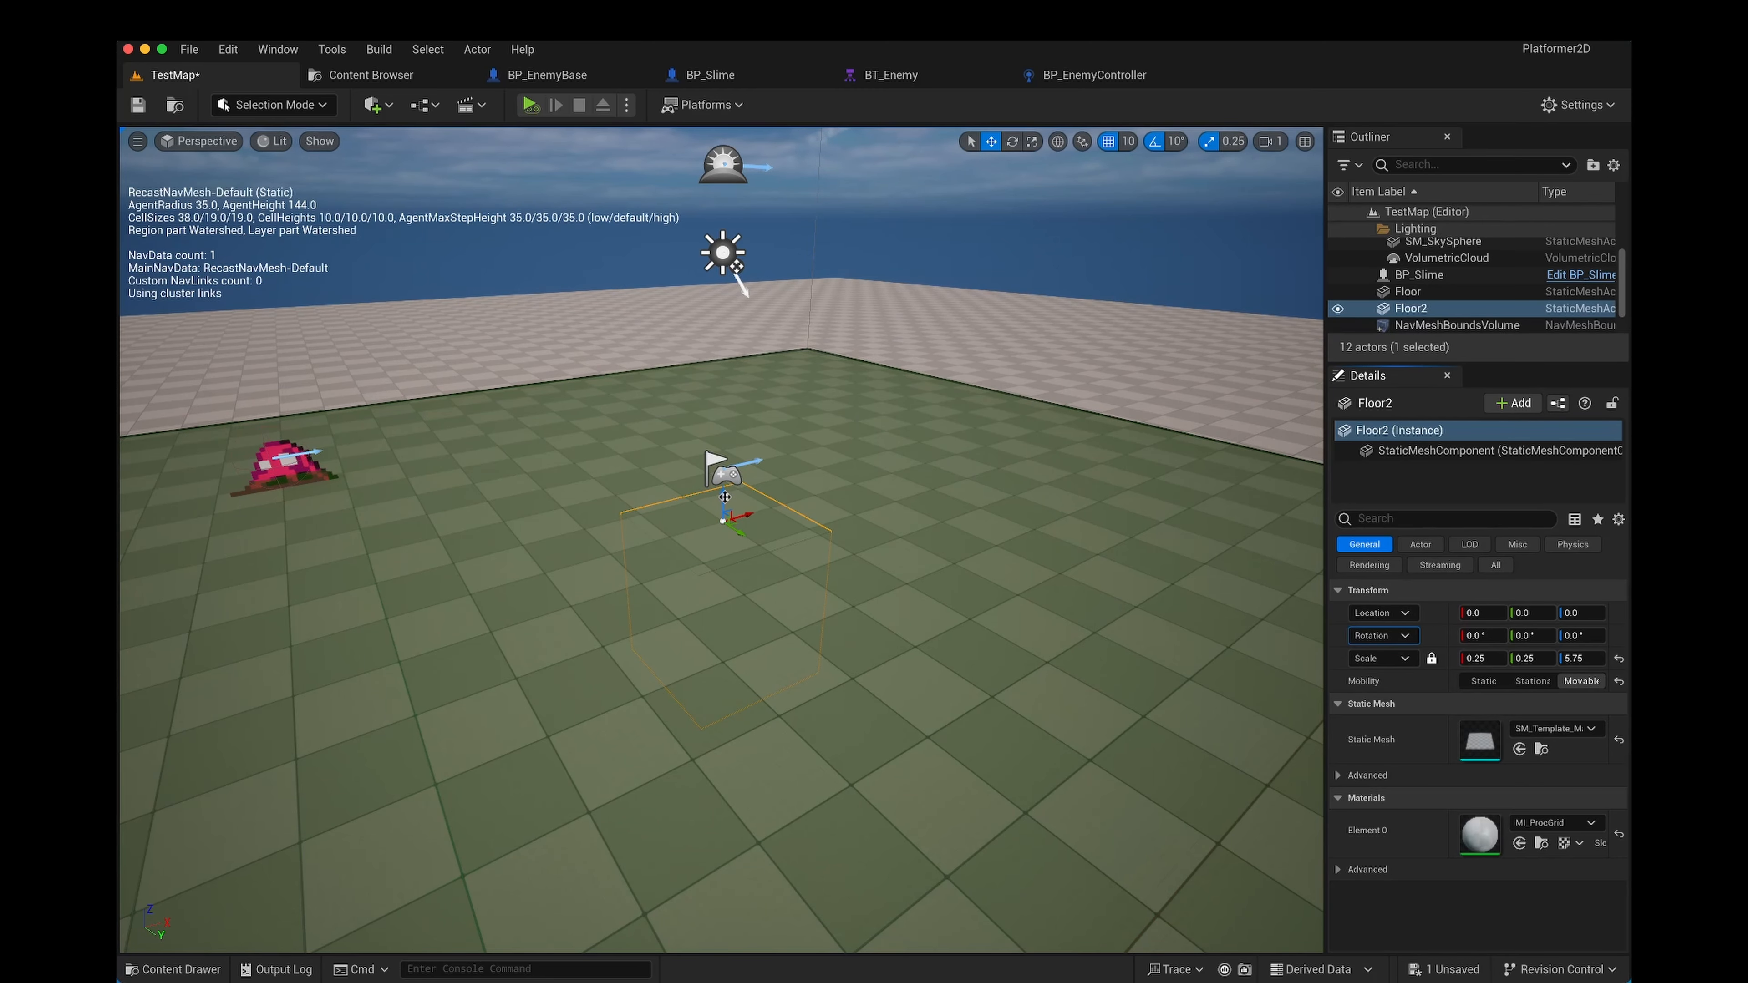
pyautogui.moveTo(720, 493); pyautogui.dragTo(712, 260)
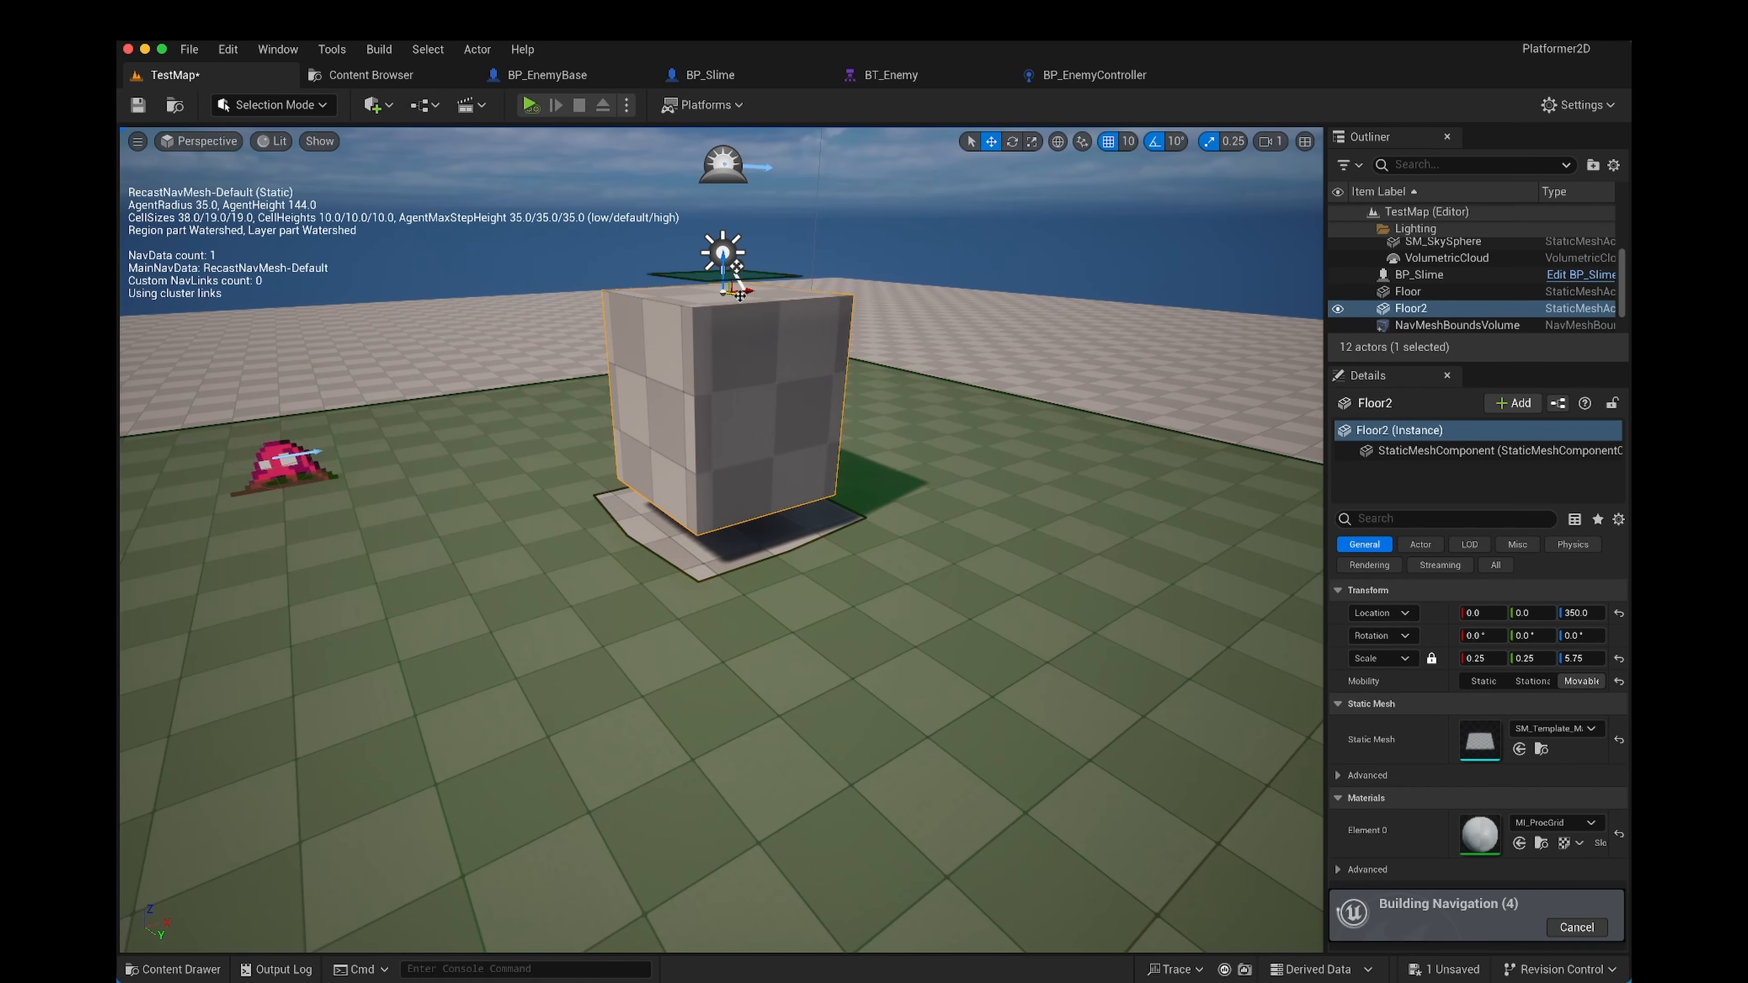
pyautogui.moveTo(749, 290); pyautogui.dragTo(882, 199)
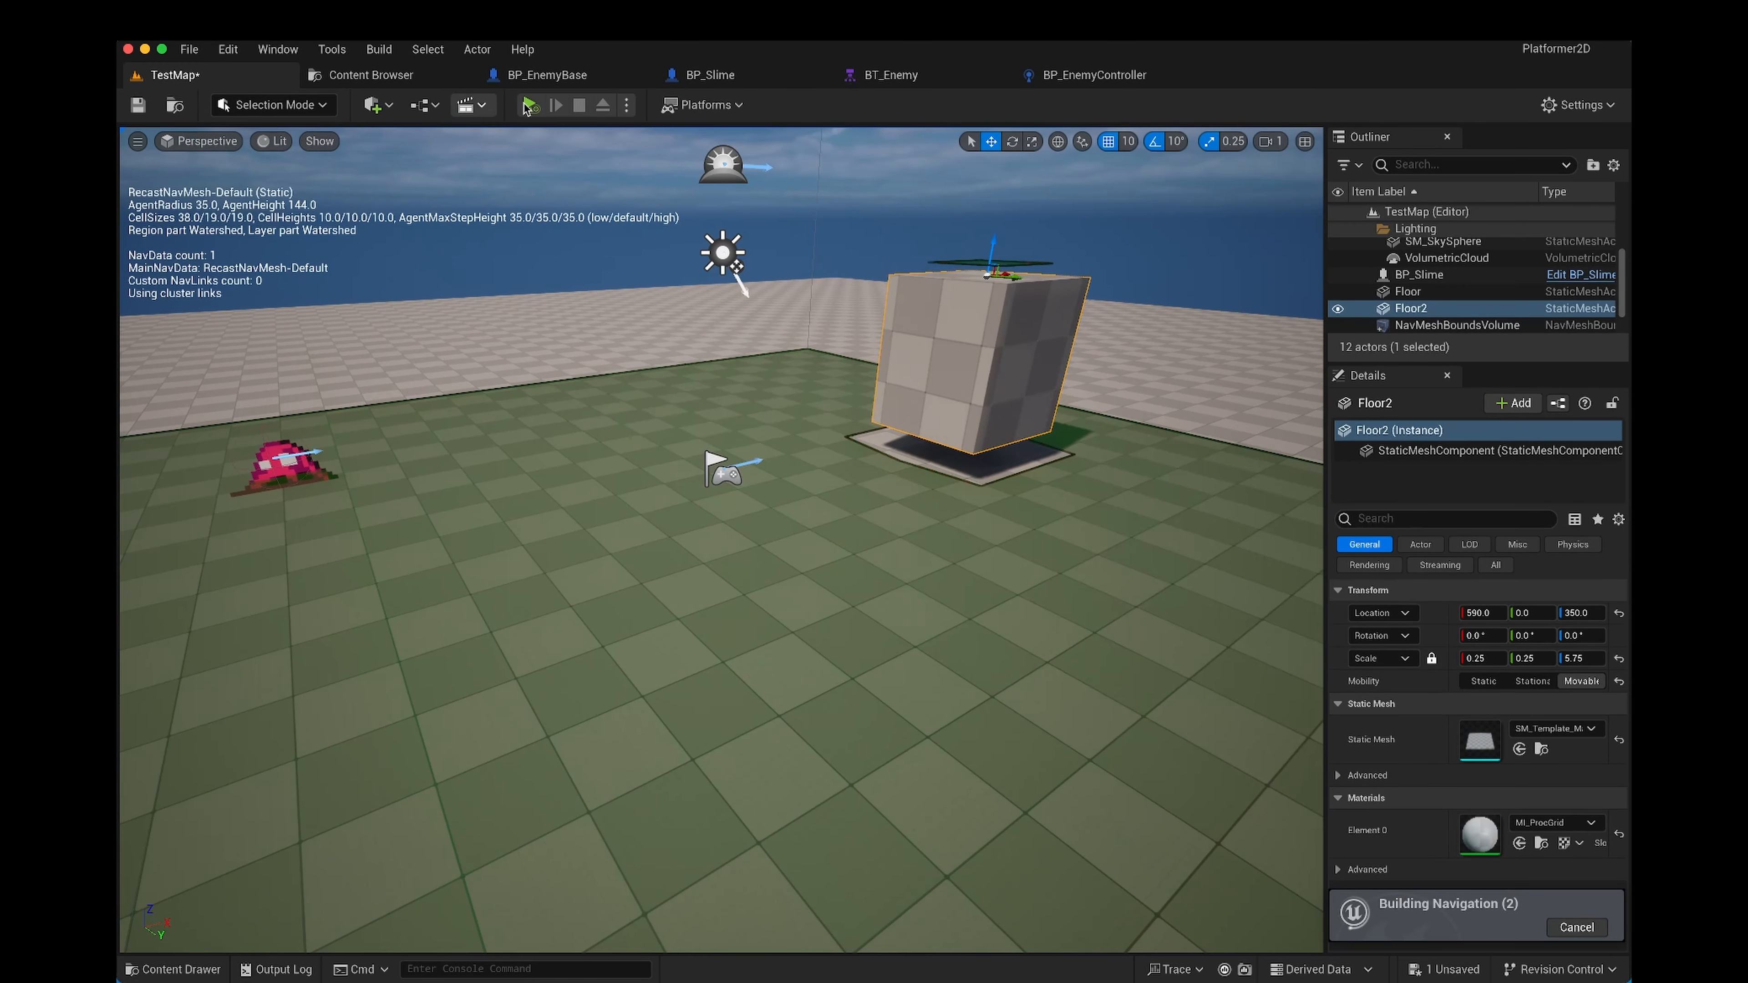
# Step: Play-test TestMap to check how the slime moves with the new walk speed, and stop the session
pyautogui.click(529, 105)
pyautogui.moveTo(803, 625); pyautogui.dragTo(963, 623, button='right')
pyautogui.press('a')
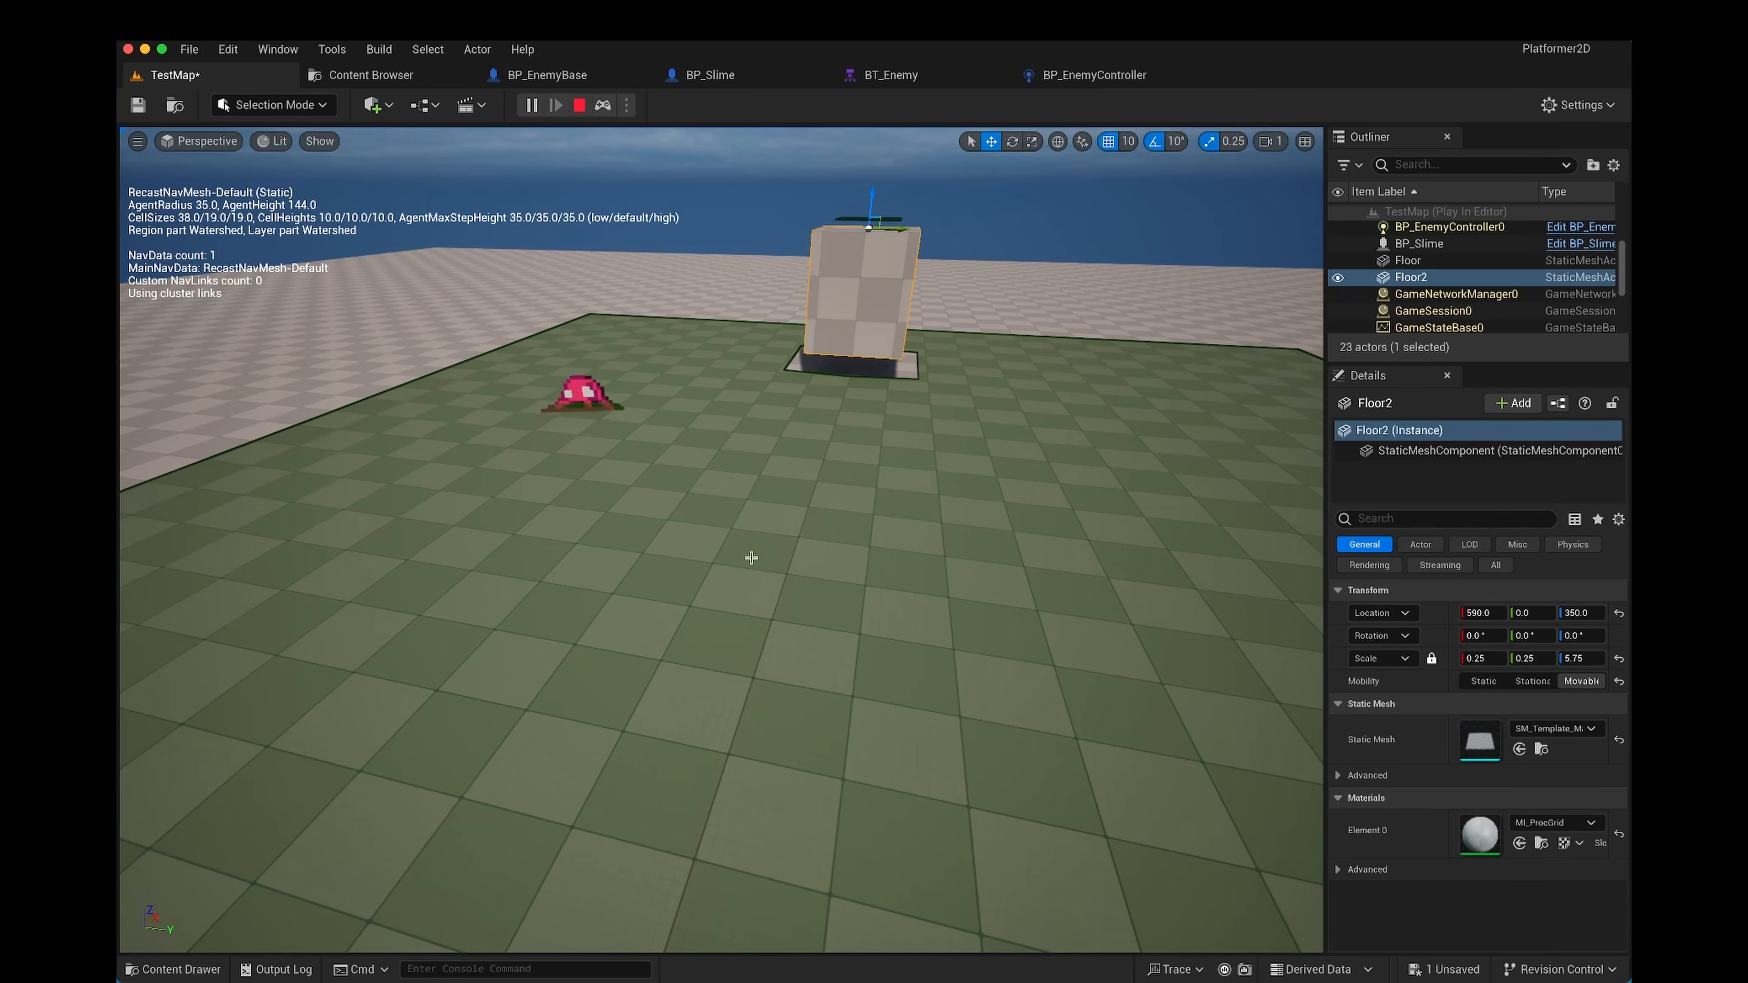
pyautogui.click(582, 105)
# Step: Disable Constrain to Plane on BP_EnemyBase's Character Movement component and compile the blueprint
pyautogui.click(584, 74)
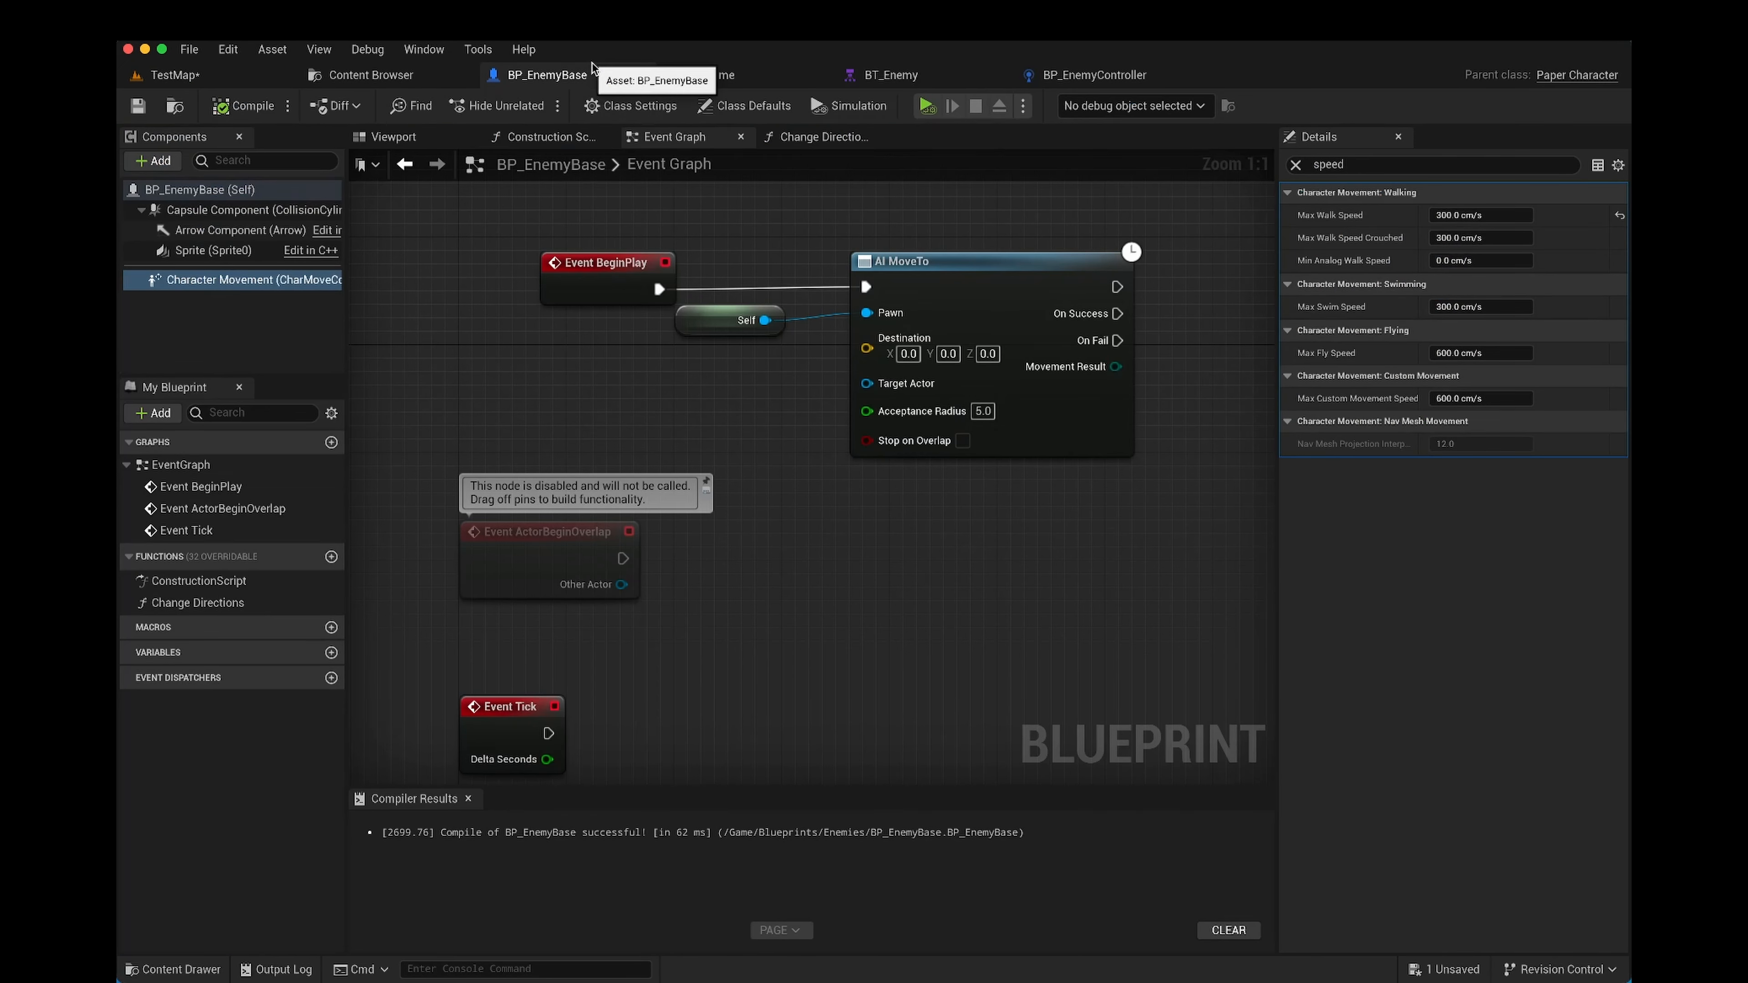
pyautogui.click(1295, 165)
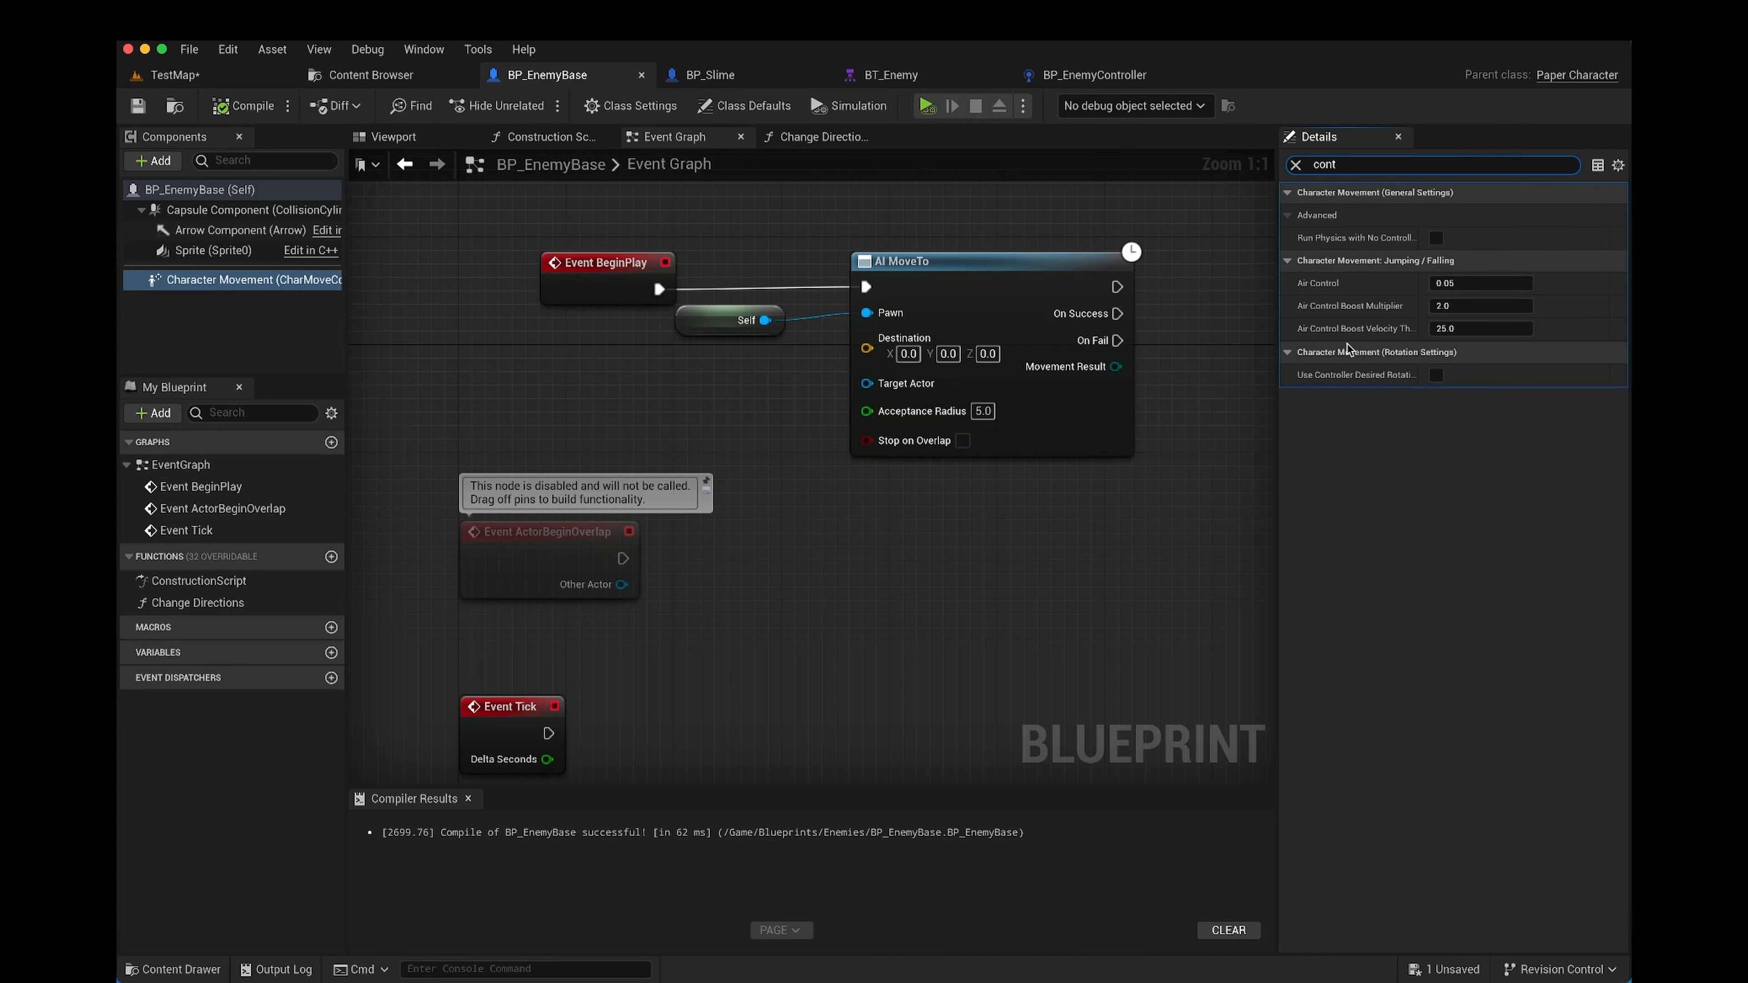
pyautogui.moveTo(1406, 379)
pyautogui.press('BackSpace')
pyautogui.write('st')
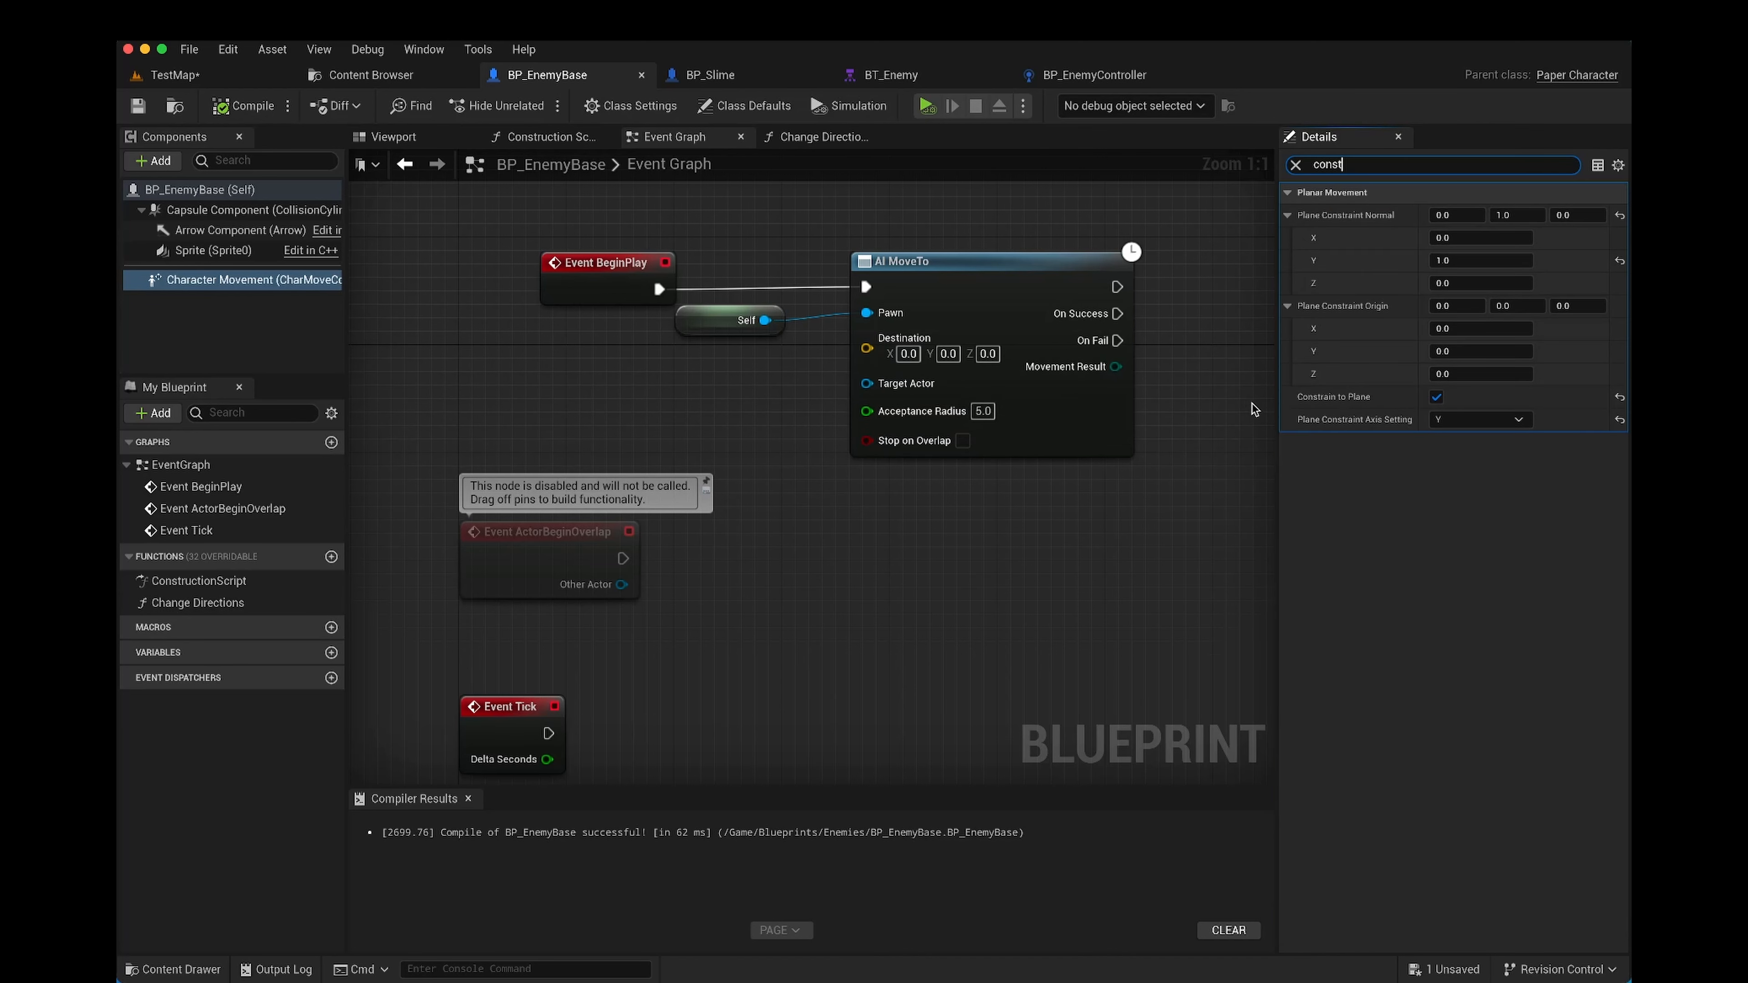
pyautogui.click(1437, 398)
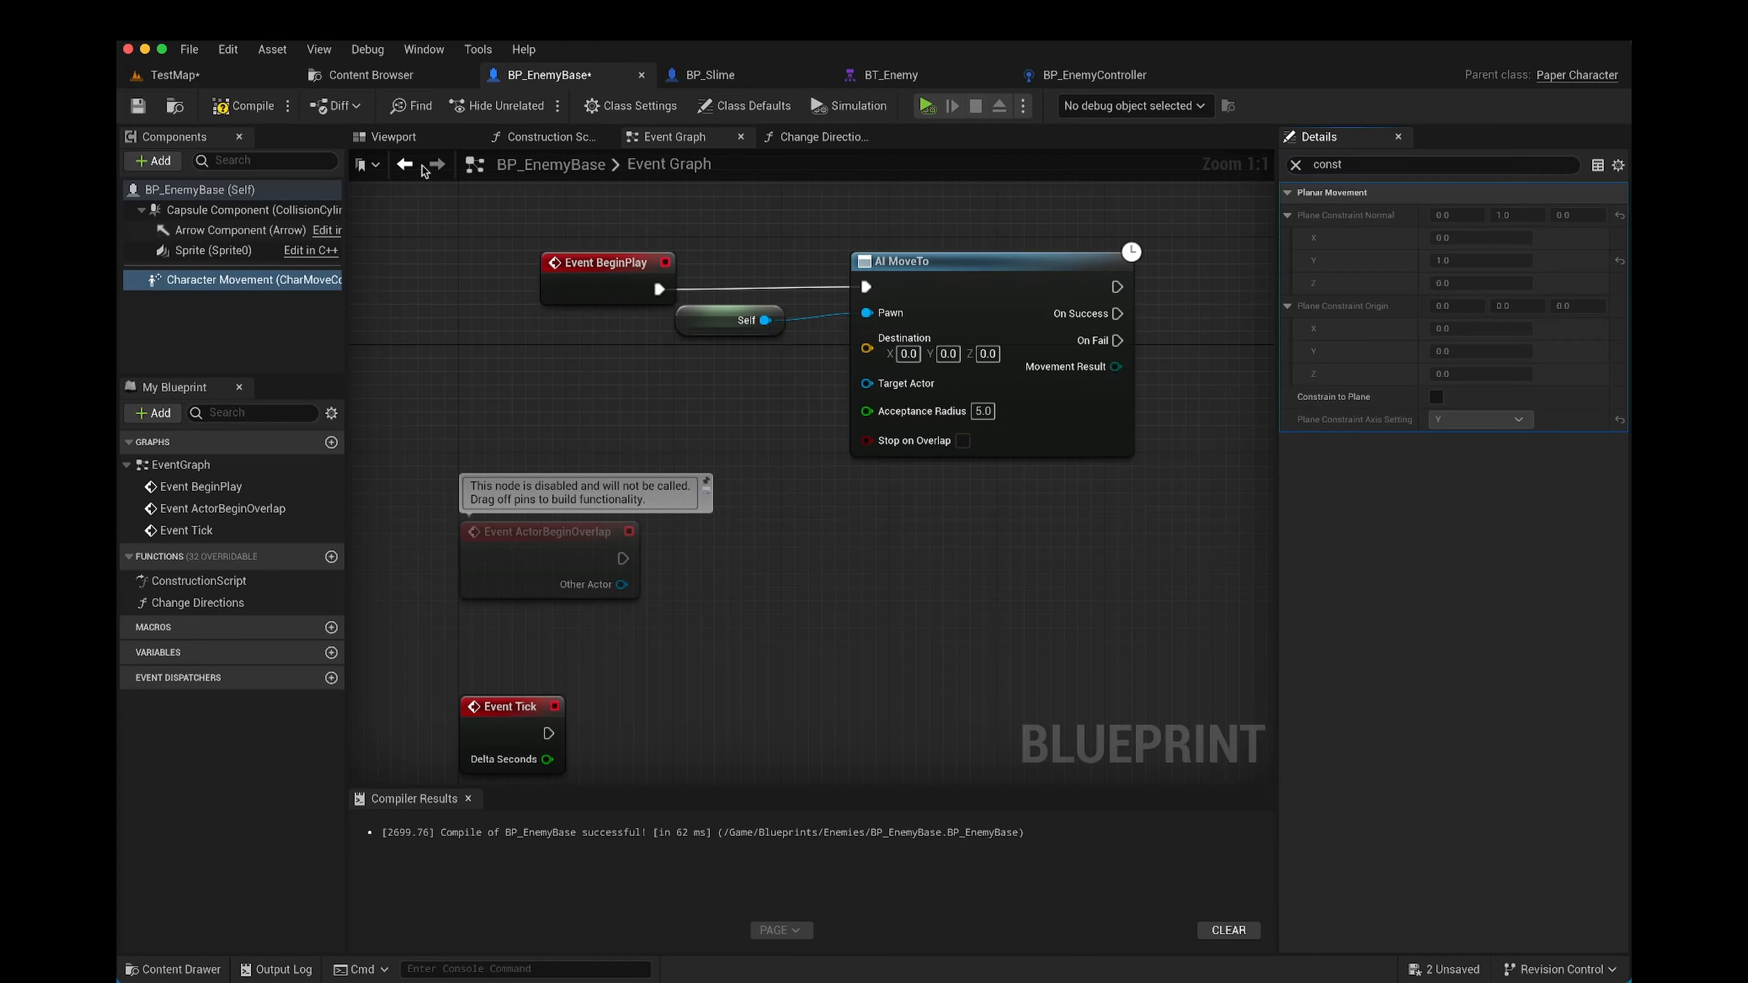
pyautogui.click(242, 105)
# Step: Play-test TestMap twice from different viewpoints to check the slime's movement without the plane constraint
pyautogui.click(173, 74)
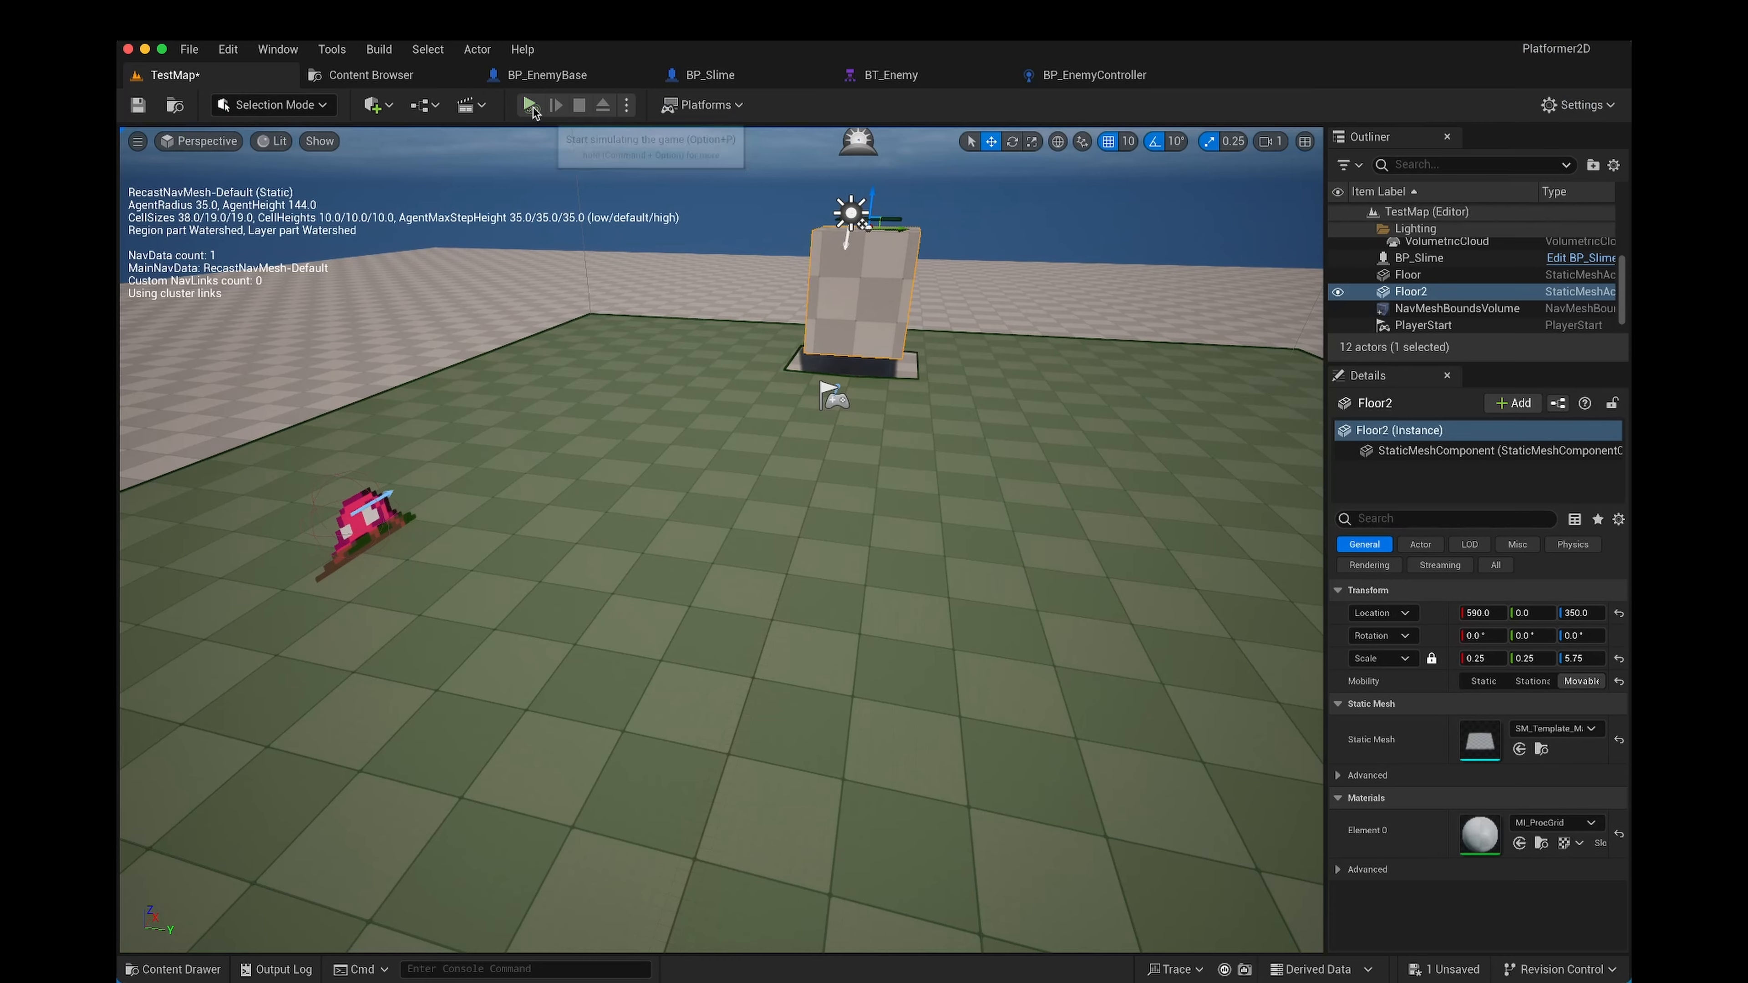
pyautogui.click(530, 105)
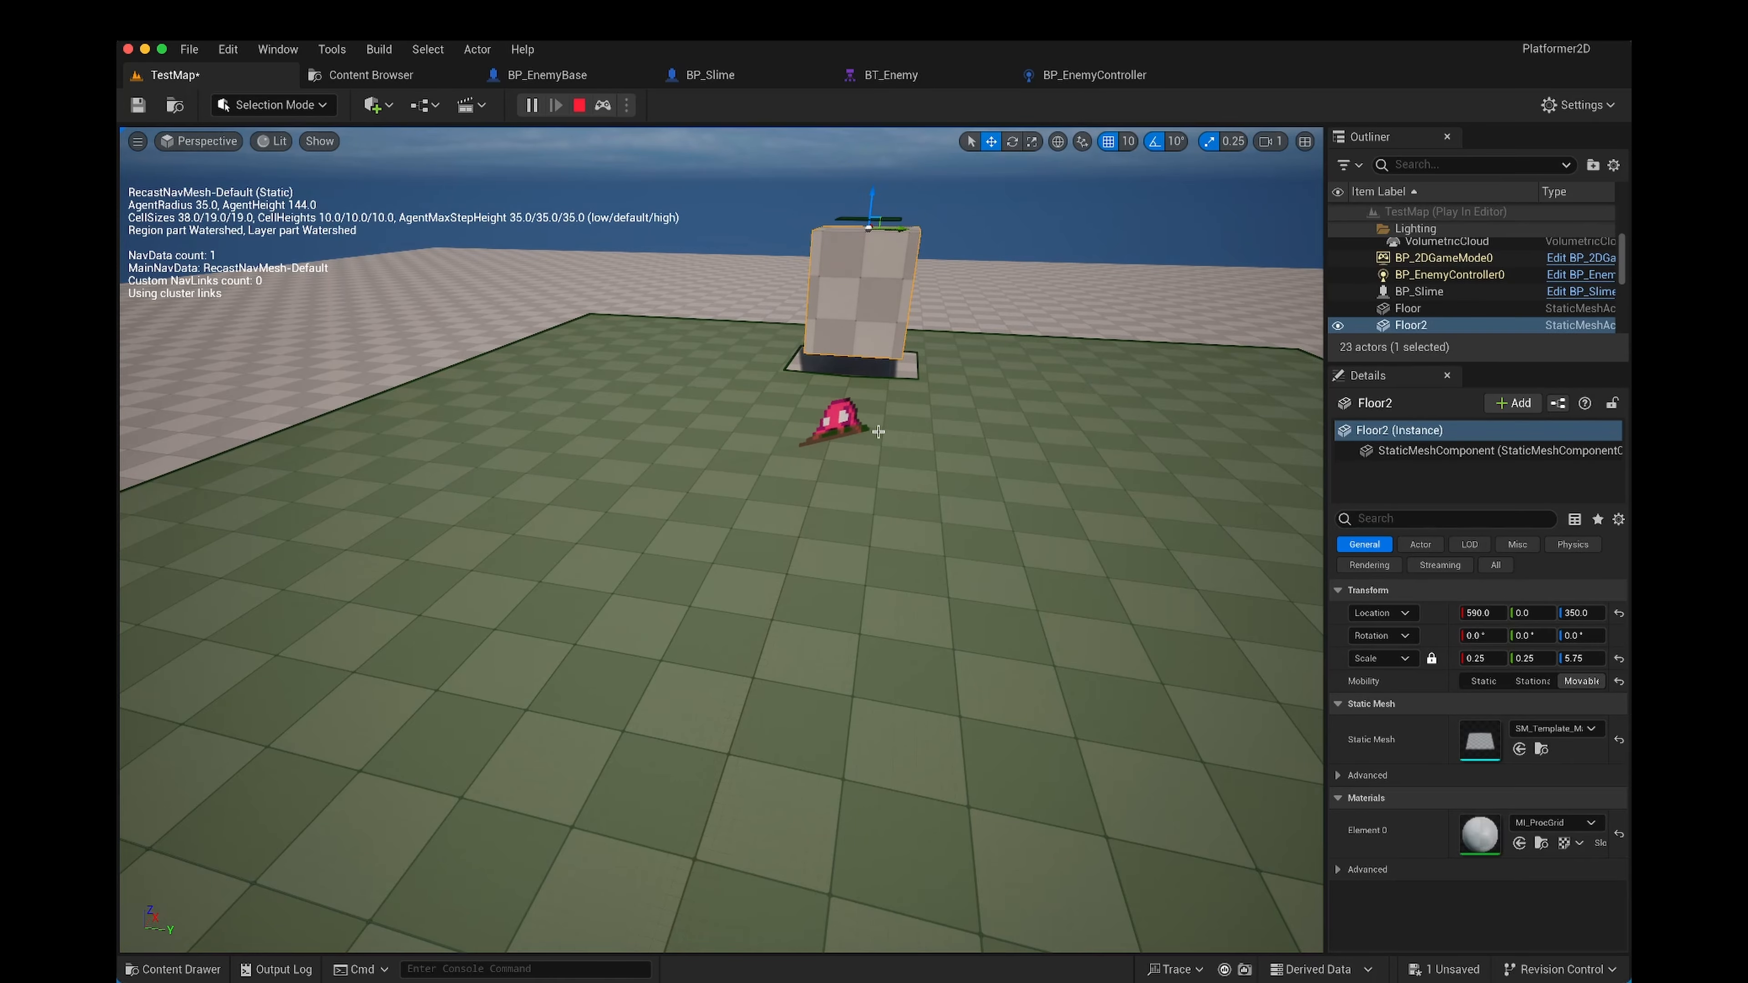
pyautogui.click(579, 105)
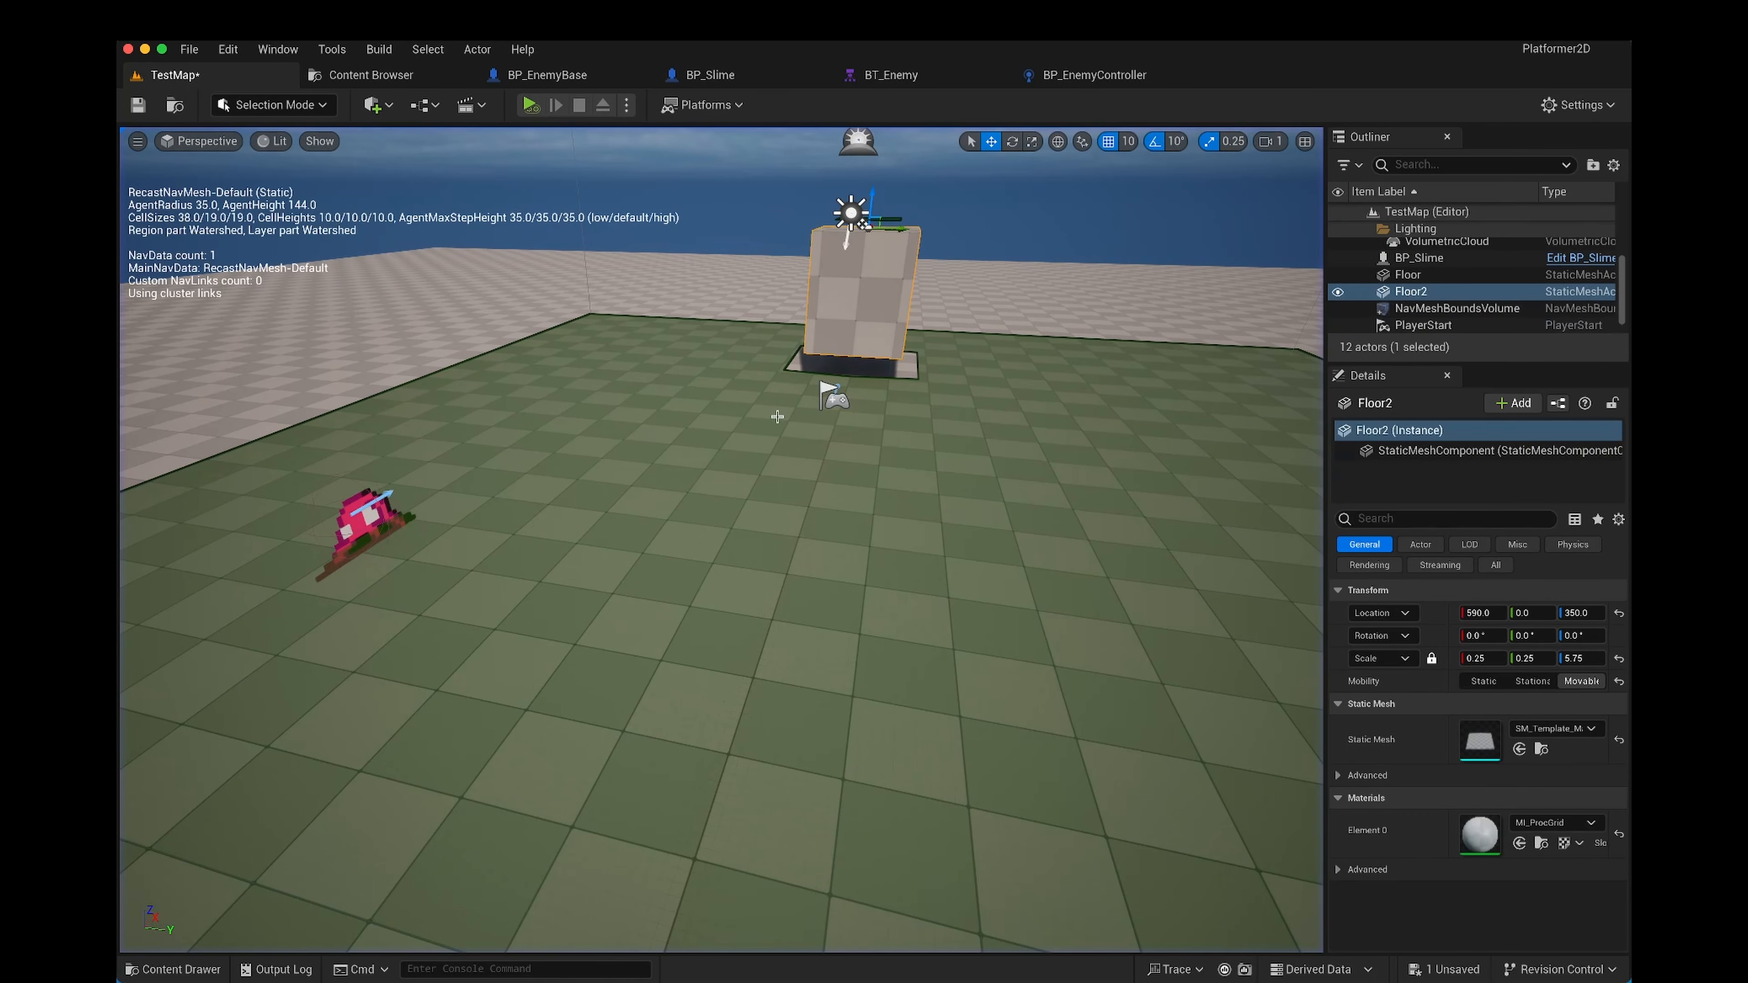
pyautogui.moveTo(721, 540); pyautogui.dragTo(740, 252, button='right')
pyautogui.click(531, 105)
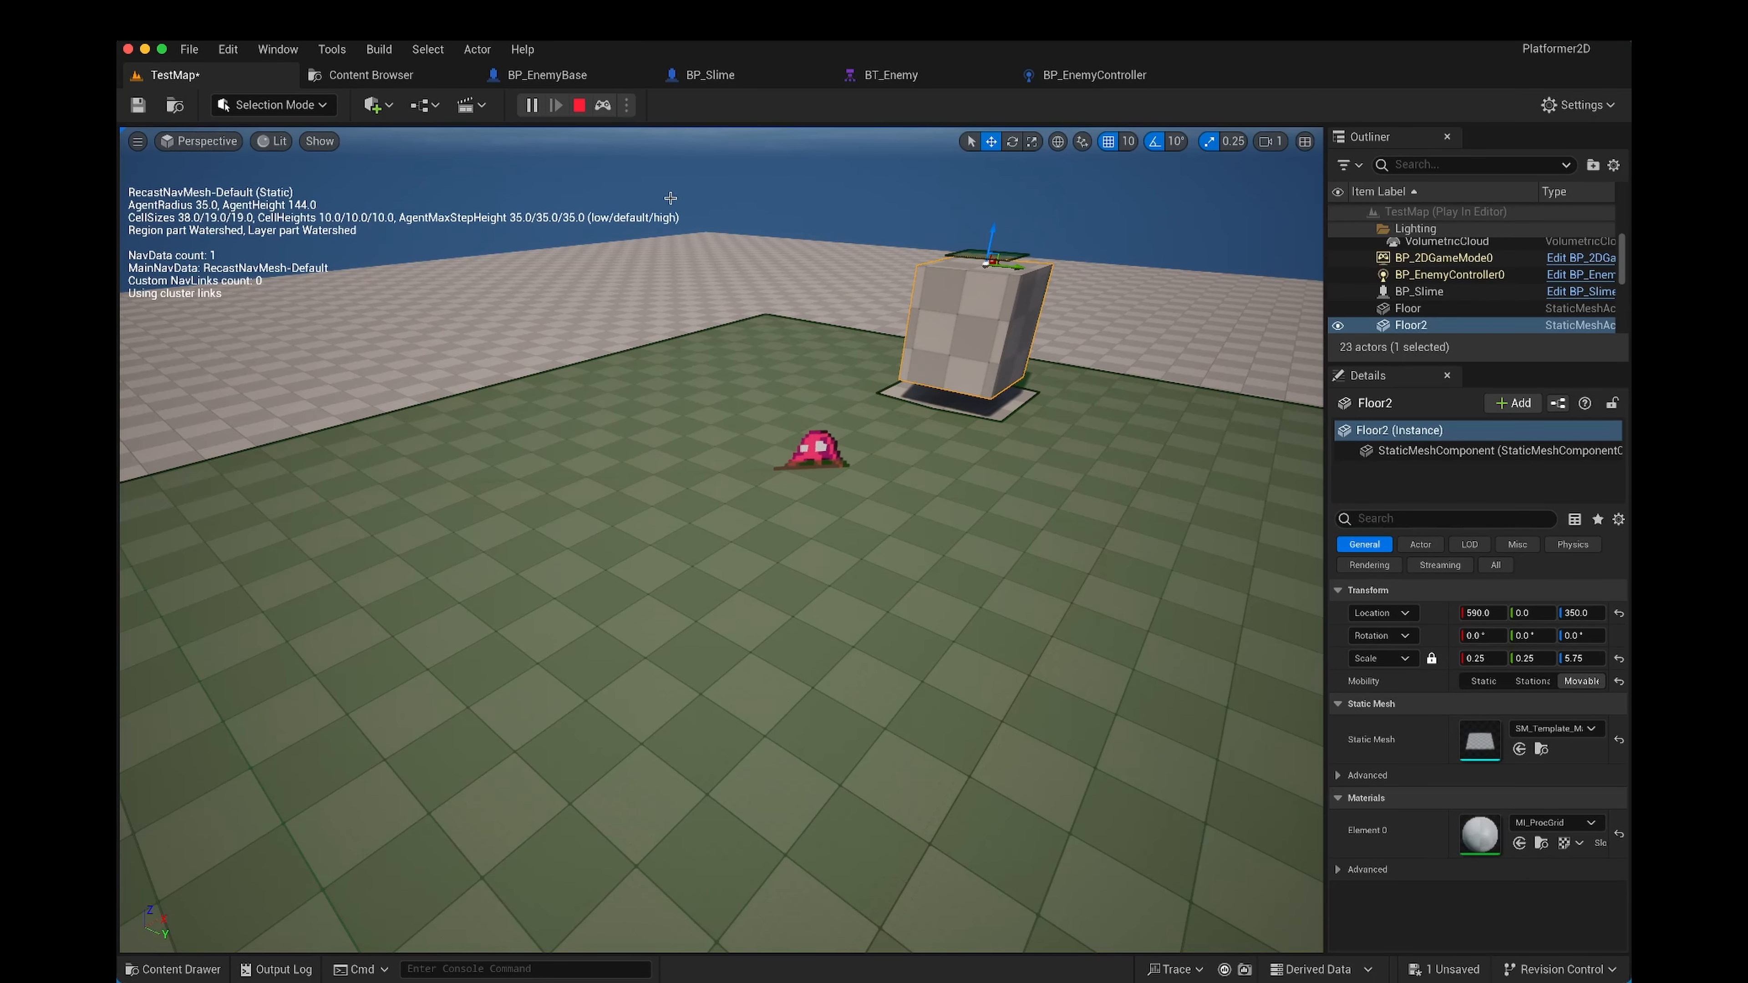
pyautogui.click(580, 106)
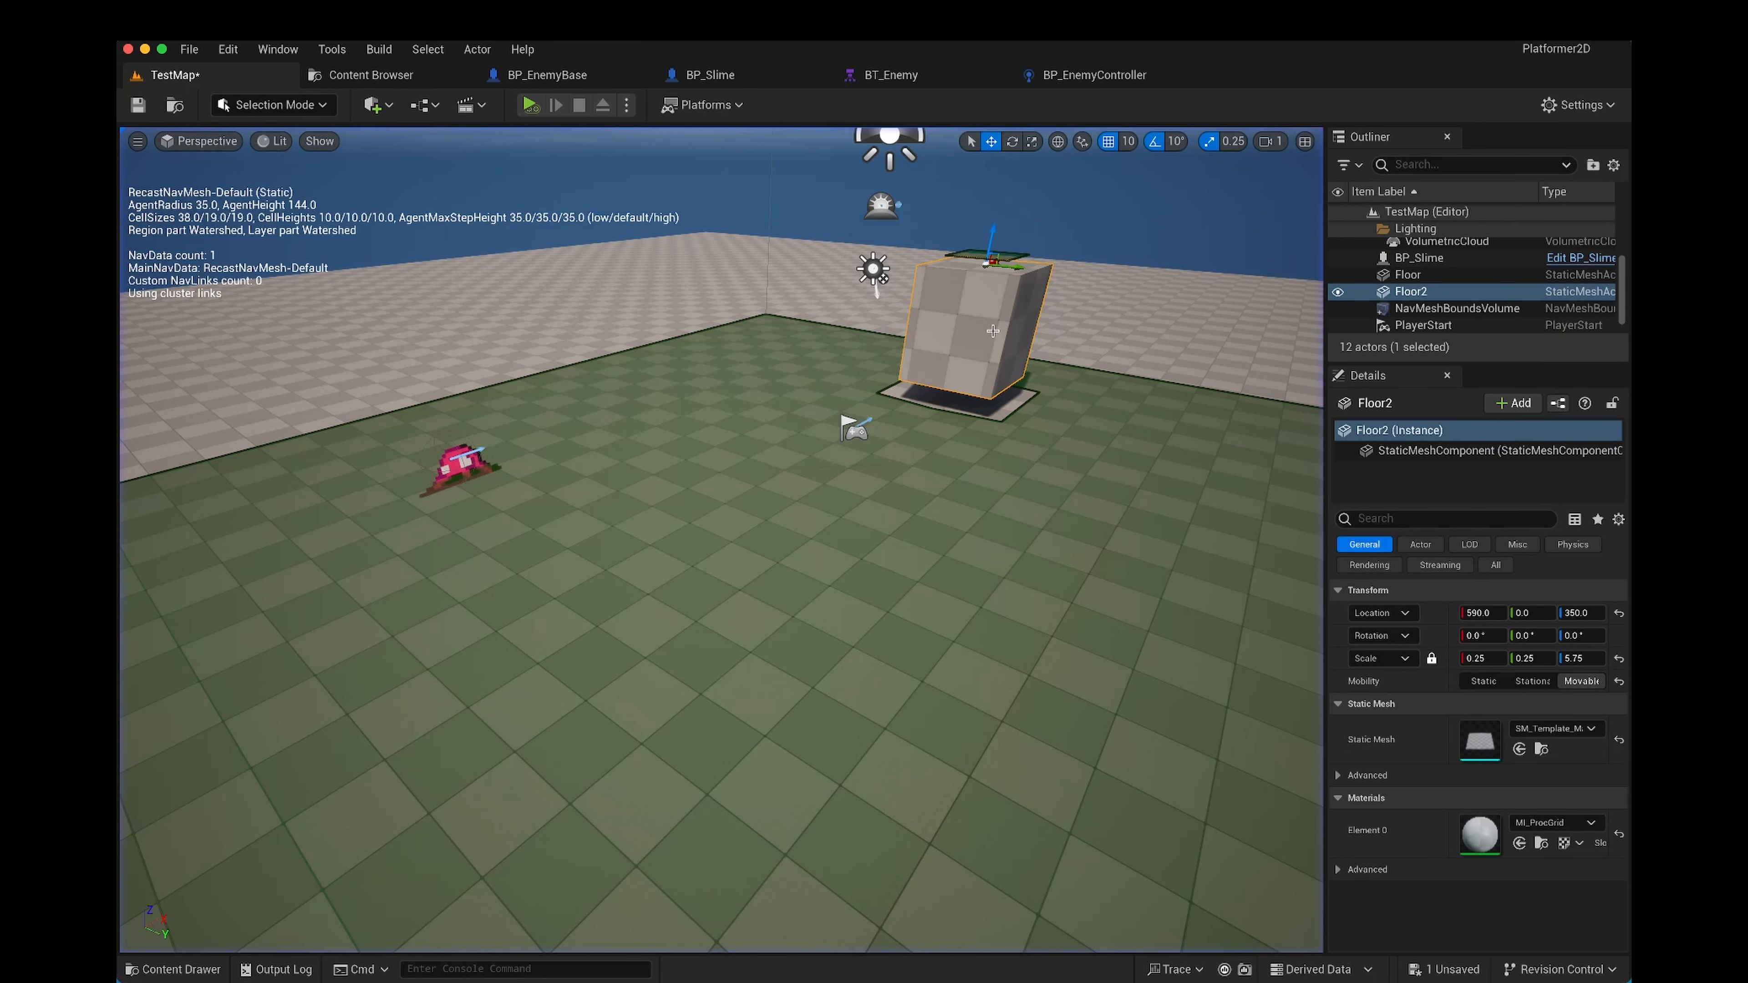
# Step: Move the Floor2 block into the slime's path, at about X -430, Y -230
pyautogui.press('d')
pyautogui.moveTo(1187, 221)
pyautogui.mouseDown(button='right')
pyautogui.moveTo(1088, 269)
pyautogui.moveTo(1187, 221)
pyautogui.mouseUp(button='right')
pyautogui.moveTo(1188, 221); pyautogui.dragTo(609, 249)
pyautogui.moveTo(609, 248); pyautogui.dragTo(491, 141, button='right')
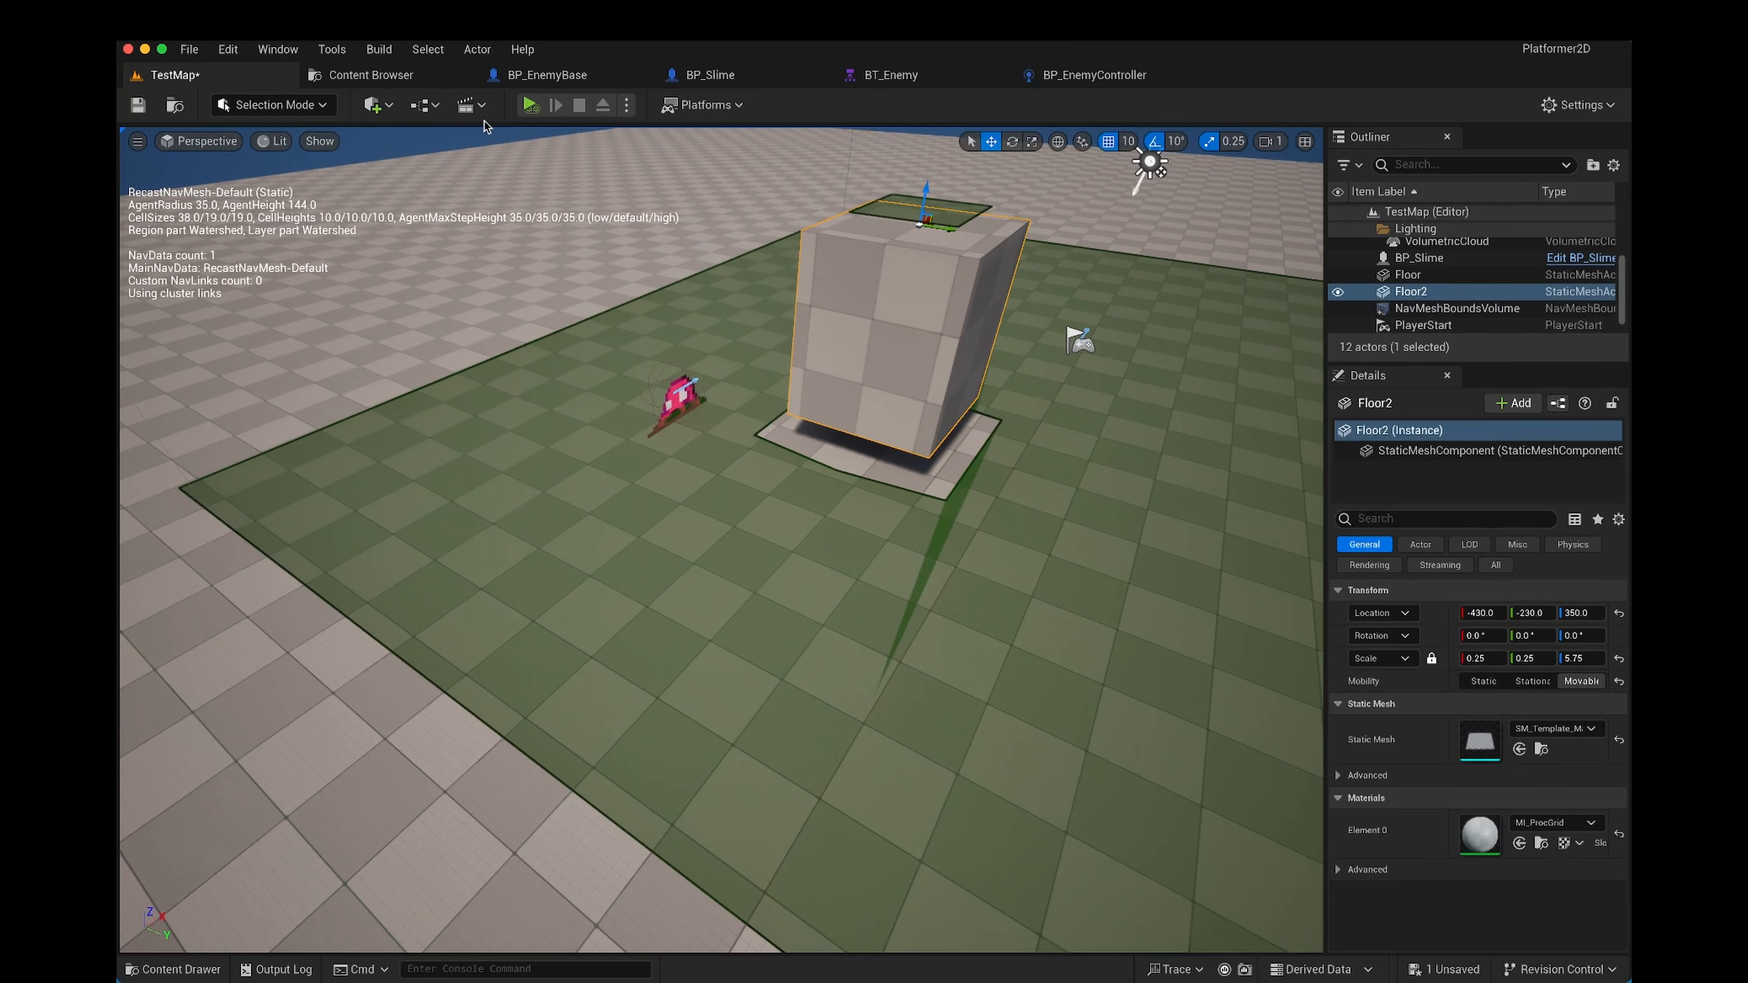
# Step: Play-test TestMap twice to watch how the slime navigates around the Floor2 block
pyautogui.click(528, 105)
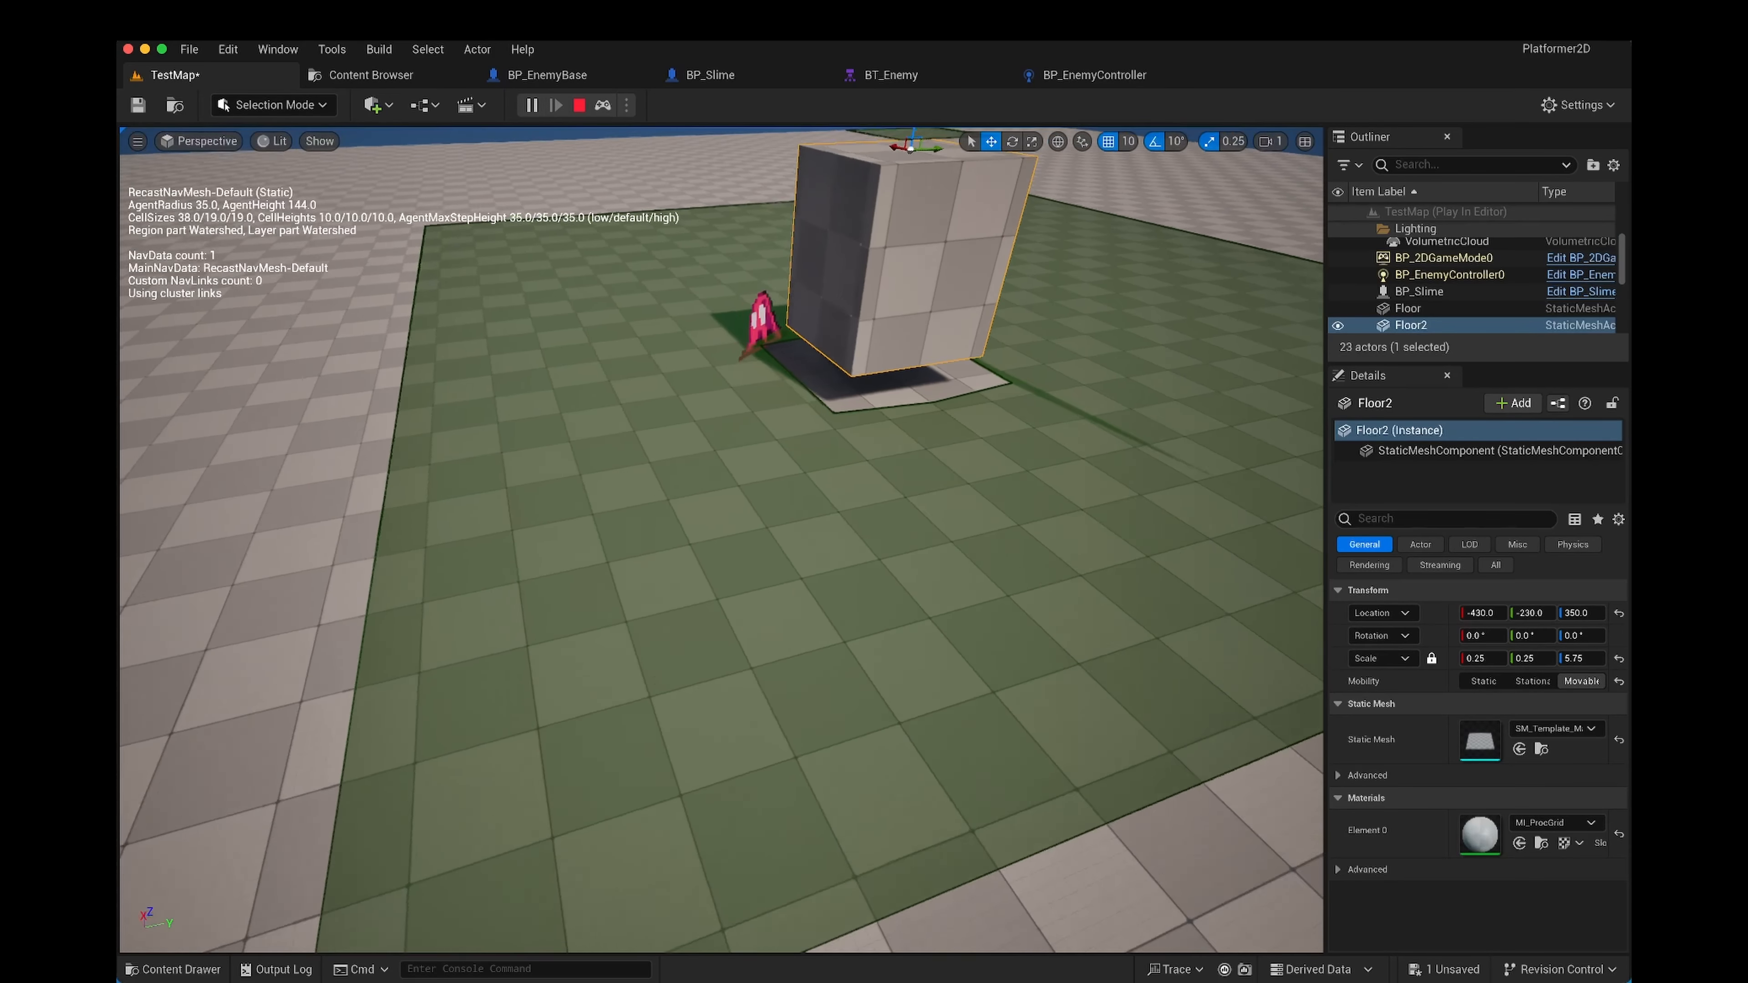
pyautogui.moveTo(721, 538); pyautogui.dragTo(716, 582, button='right')
pyautogui.press('Escape')
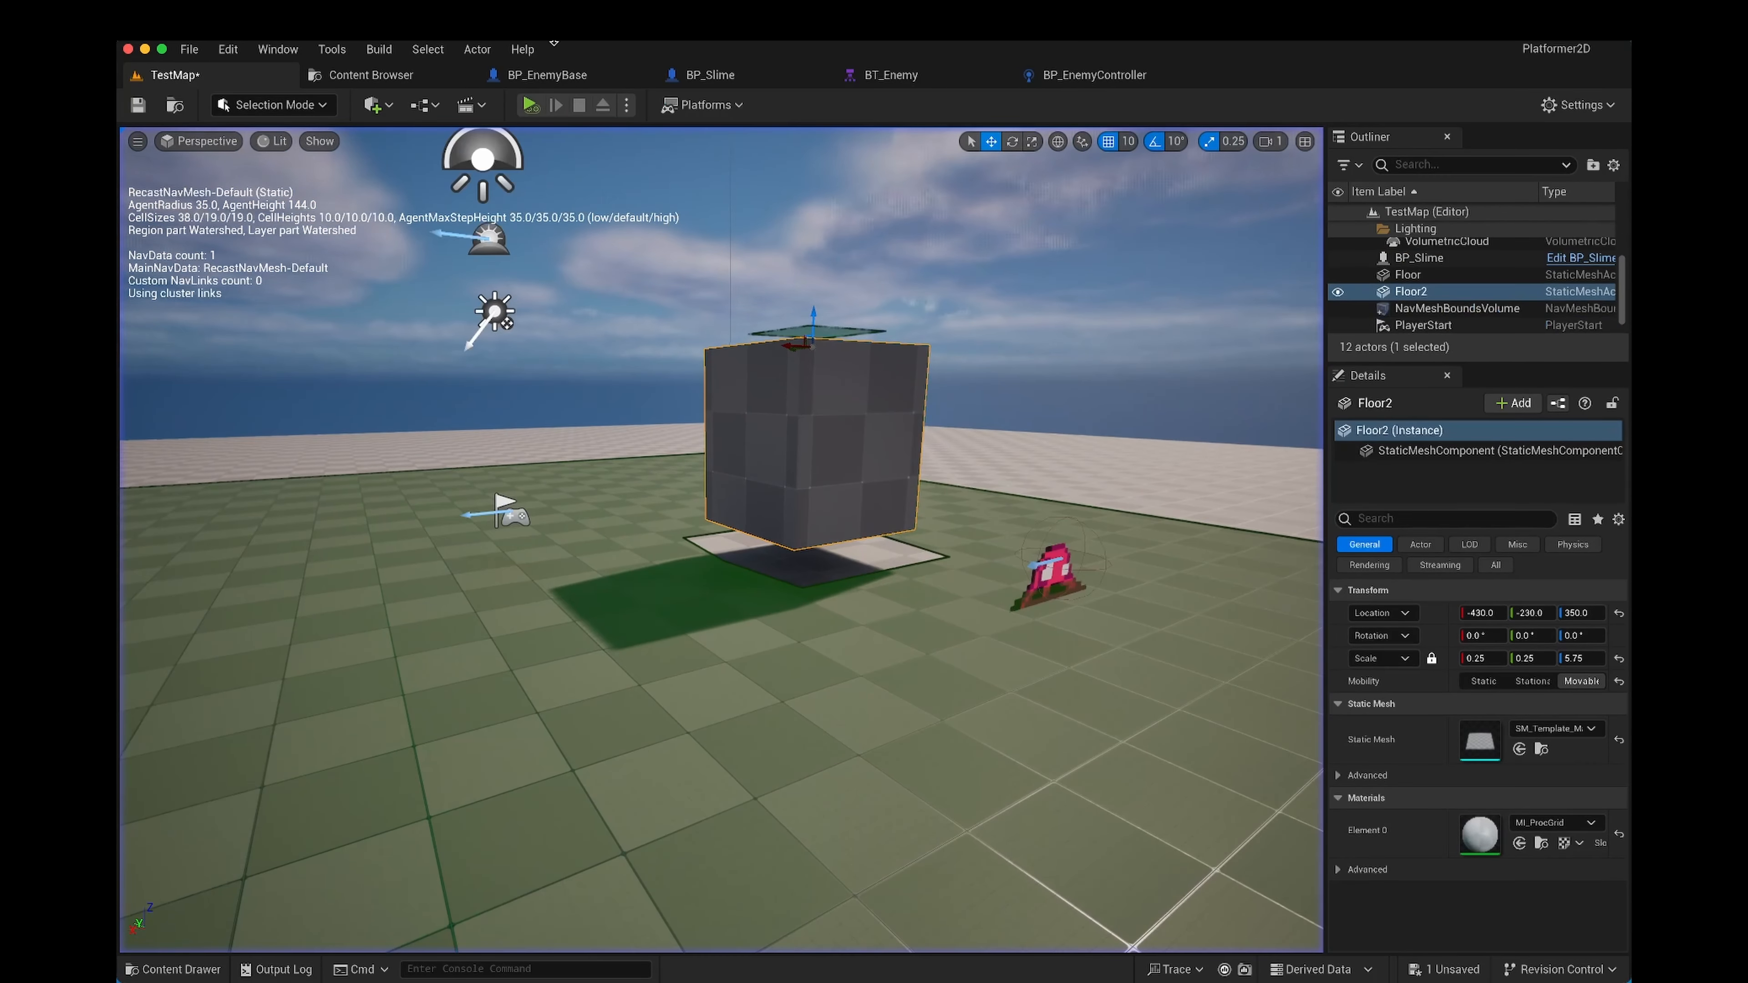
pyautogui.click(528, 105)
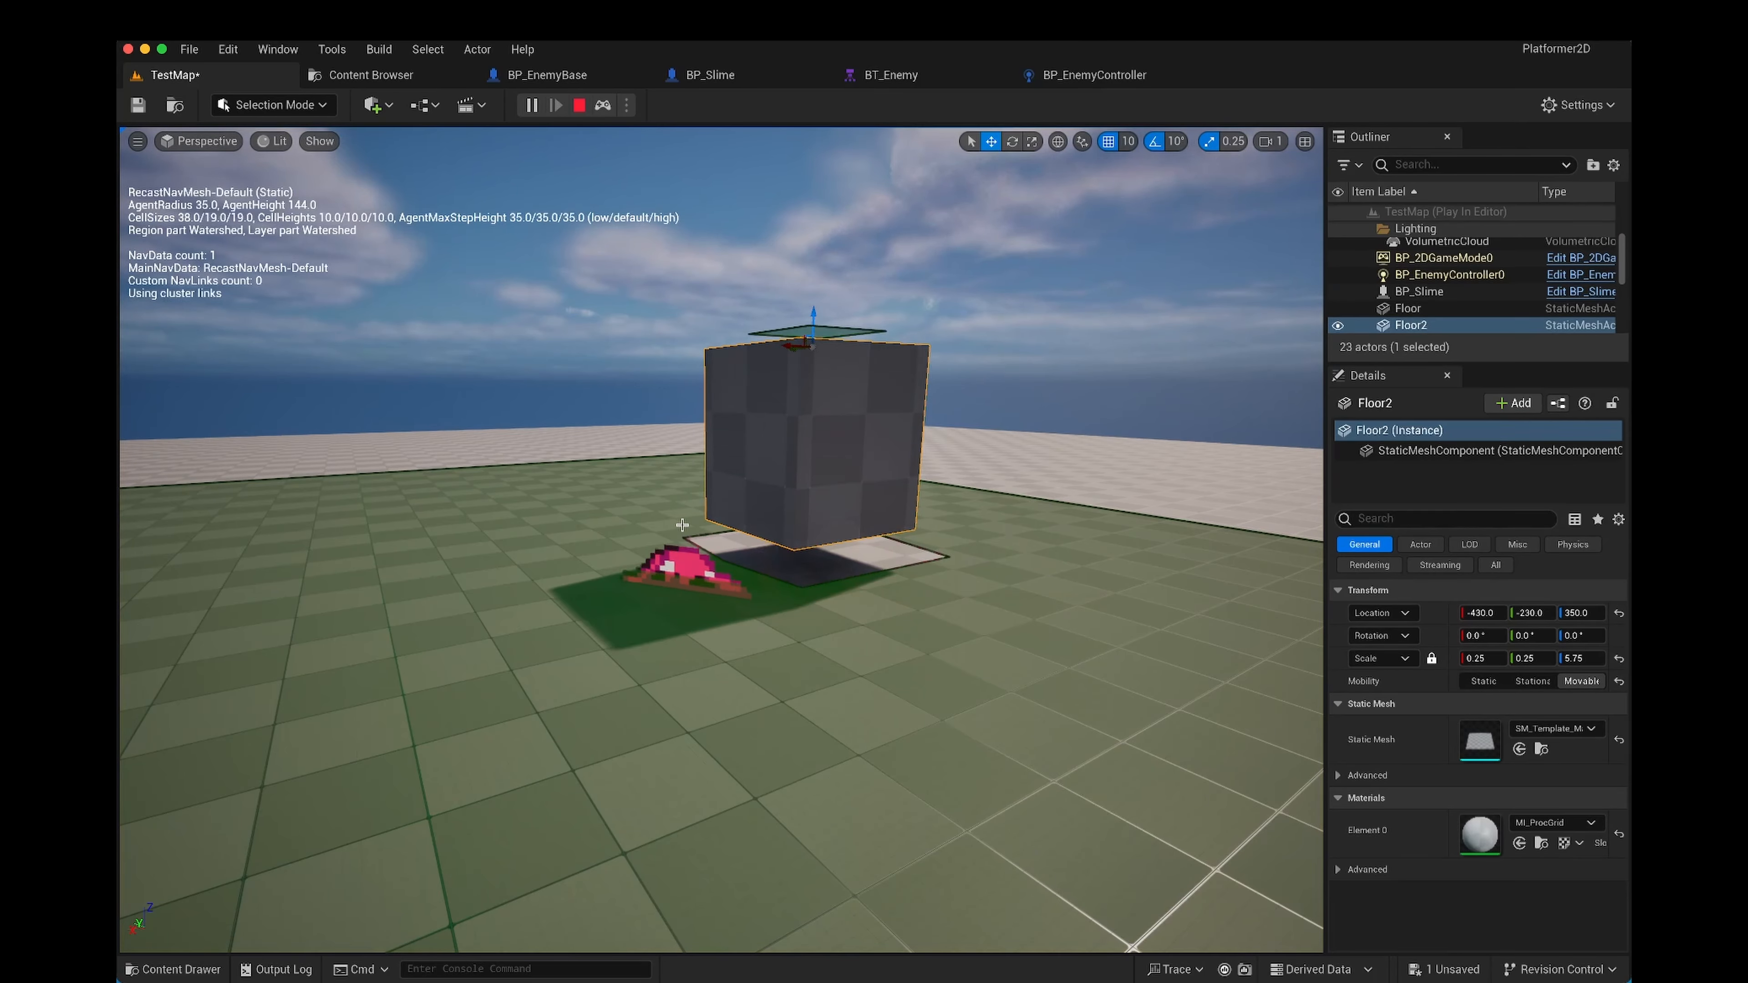
pyautogui.press('Escape')
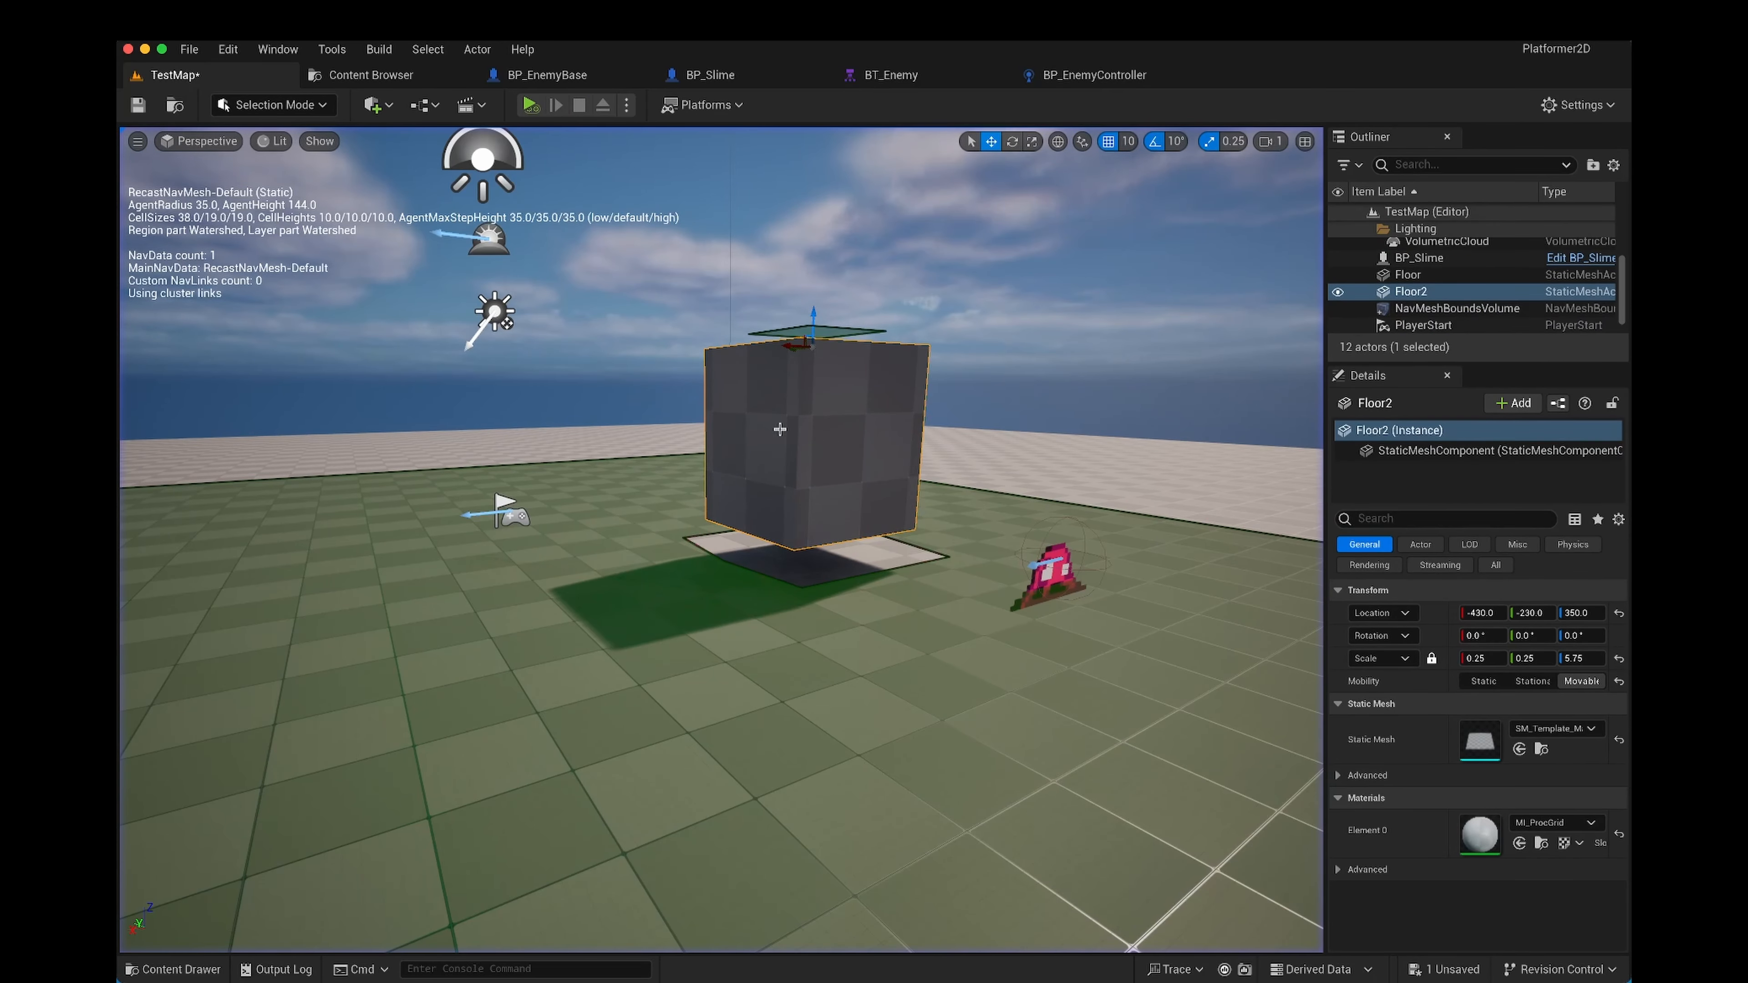
# Step: Move Floor2 along the X axis to about X -250 and play-test the slime's path around it
pyautogui.moveTo(788, 344); pyautogui.dragTo(606, 372)
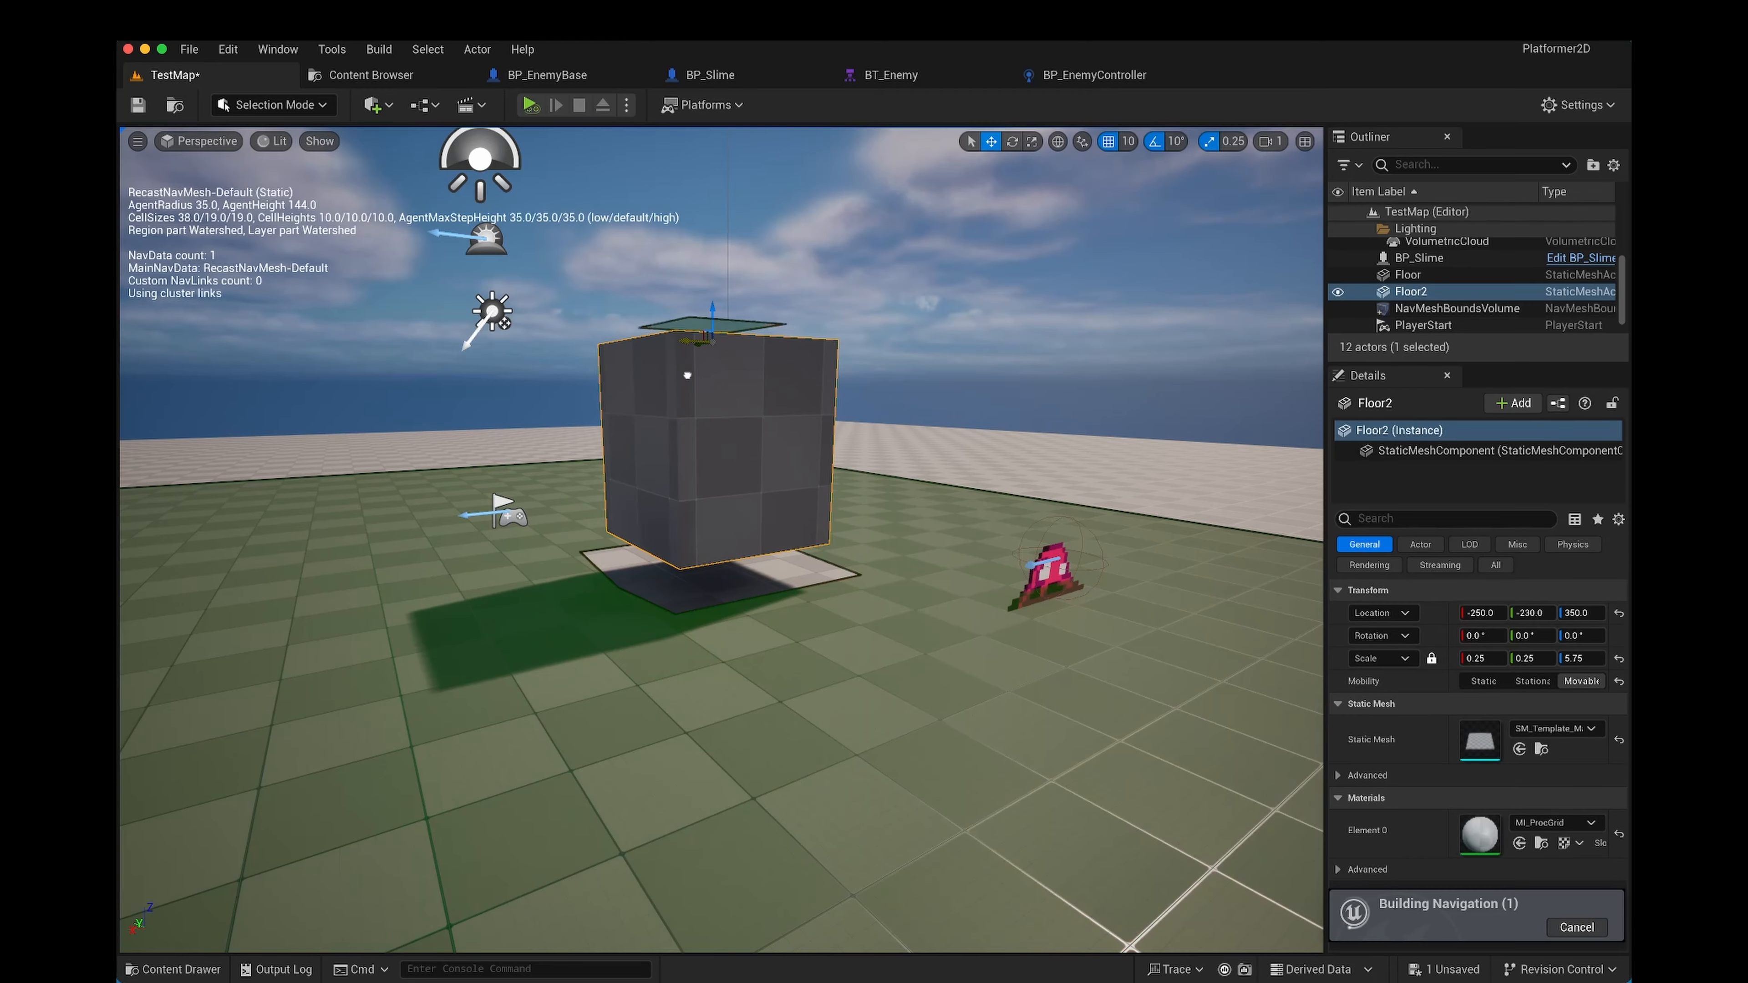
pyautogui.click(529, 106)
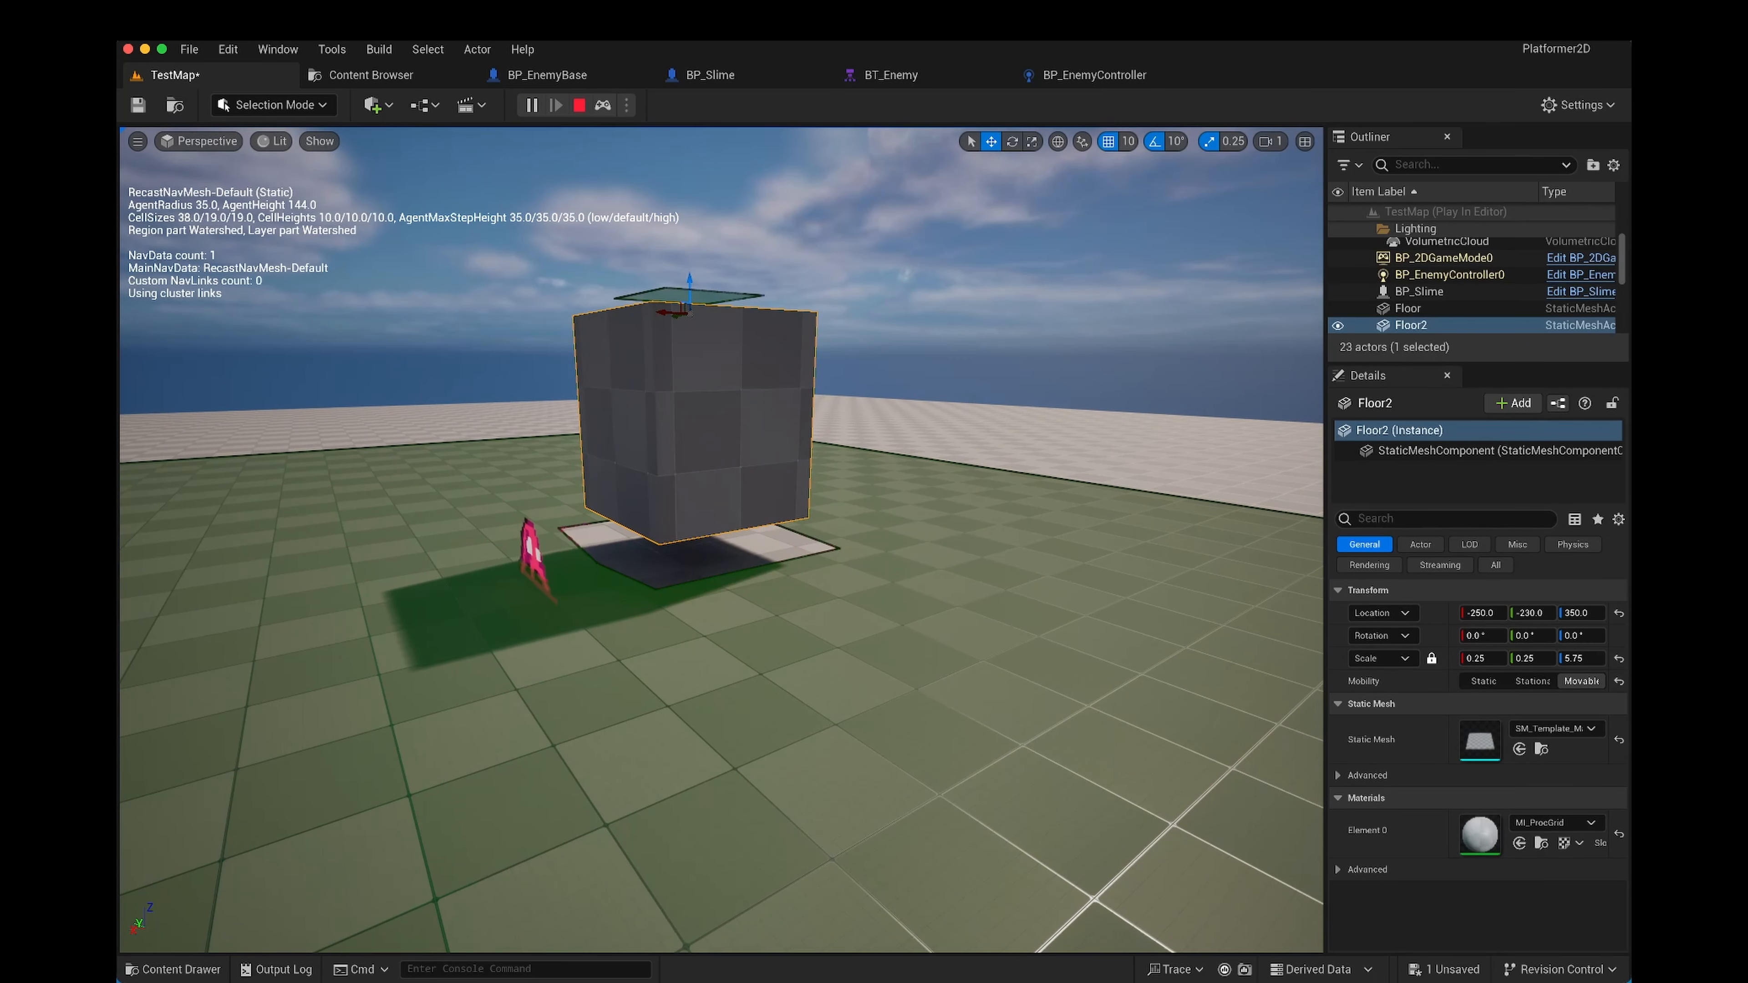
pyautogui.press('a')
pyautogui.moveTo(721, 540); pyautogui.dragTo(977, 482, button='right')
pyautogui.press('Escape')
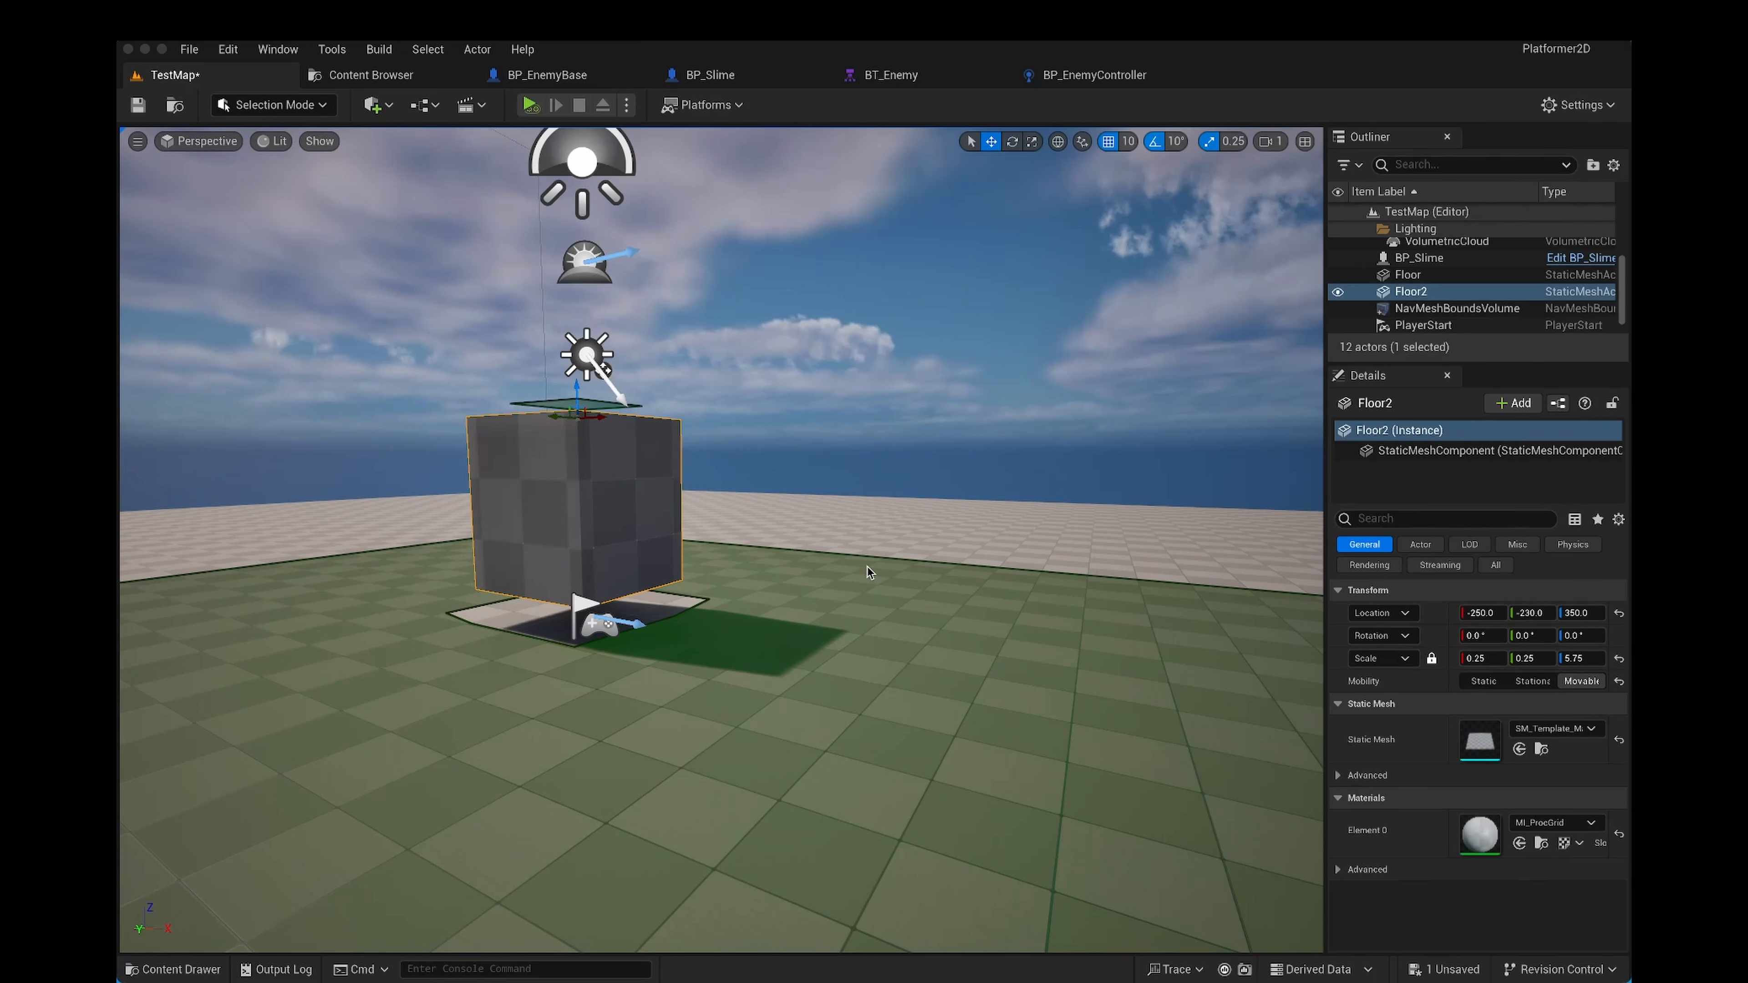
# Step: Play-test TestMap again, observing from the block's opposite side how the slime gets around it
pyautogui.click(753, 574)
pyautogui.press('d')
pyautogui.moveTo(952, 475); pyautogui.dragTo(812, 506, button='right')
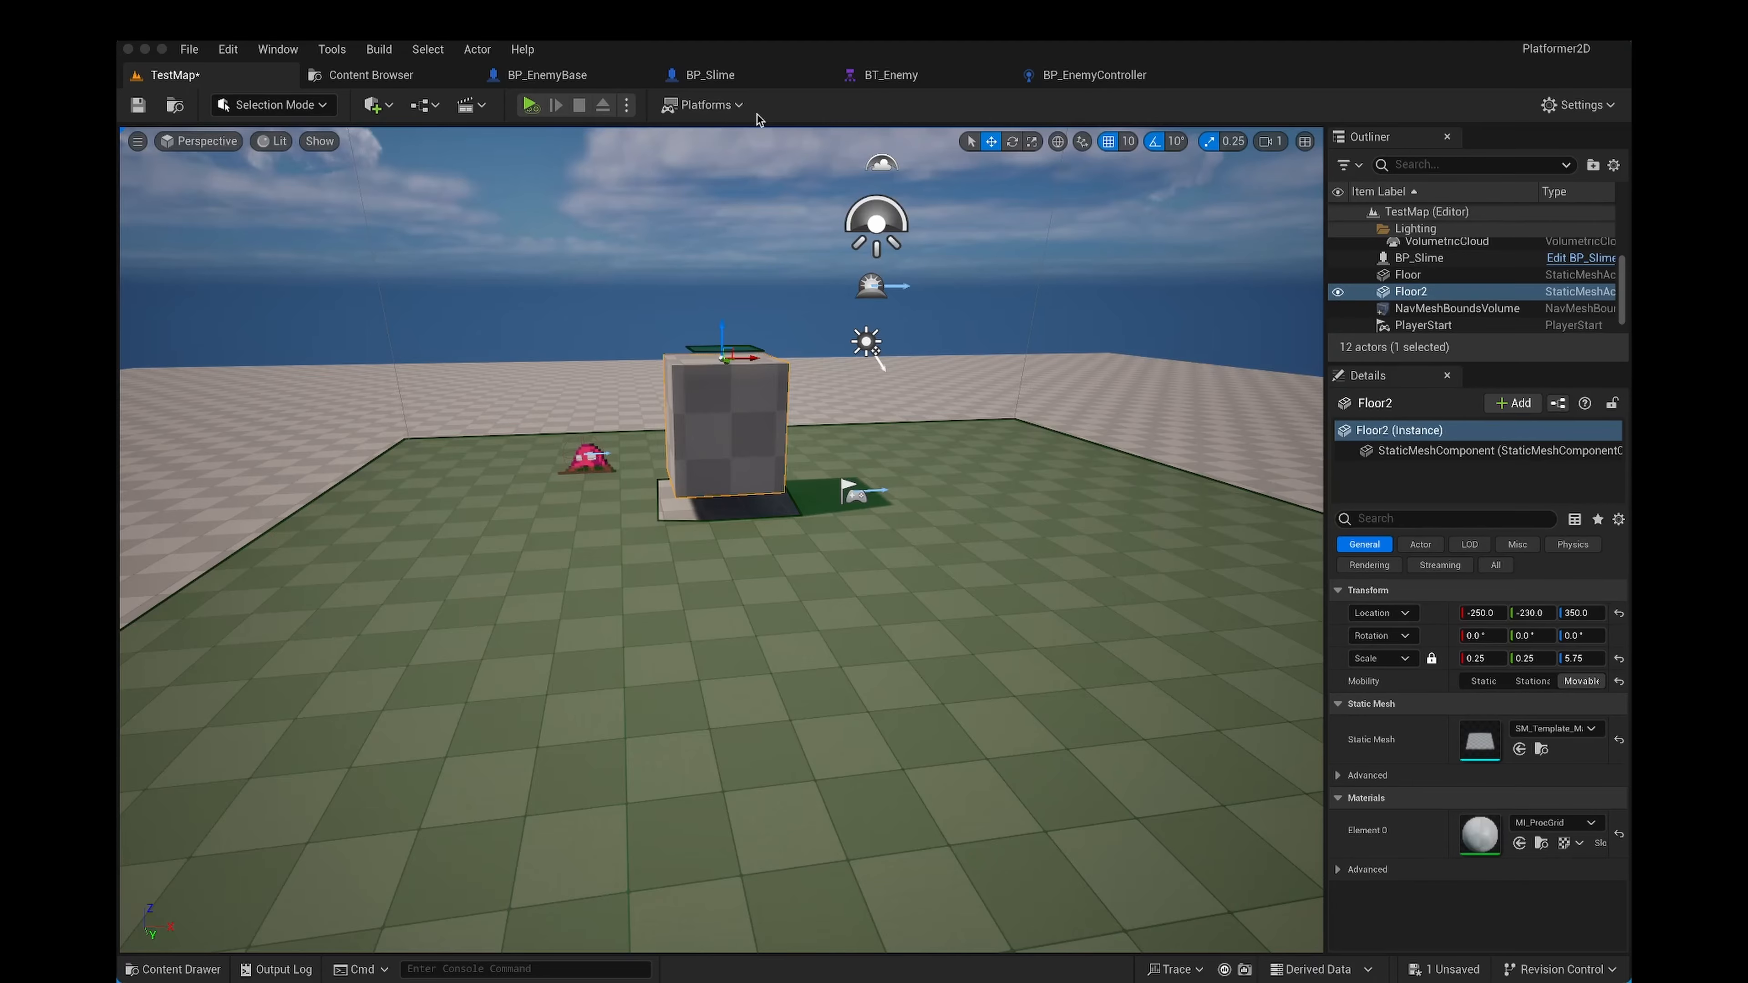
pyautogui.click(530, 106)
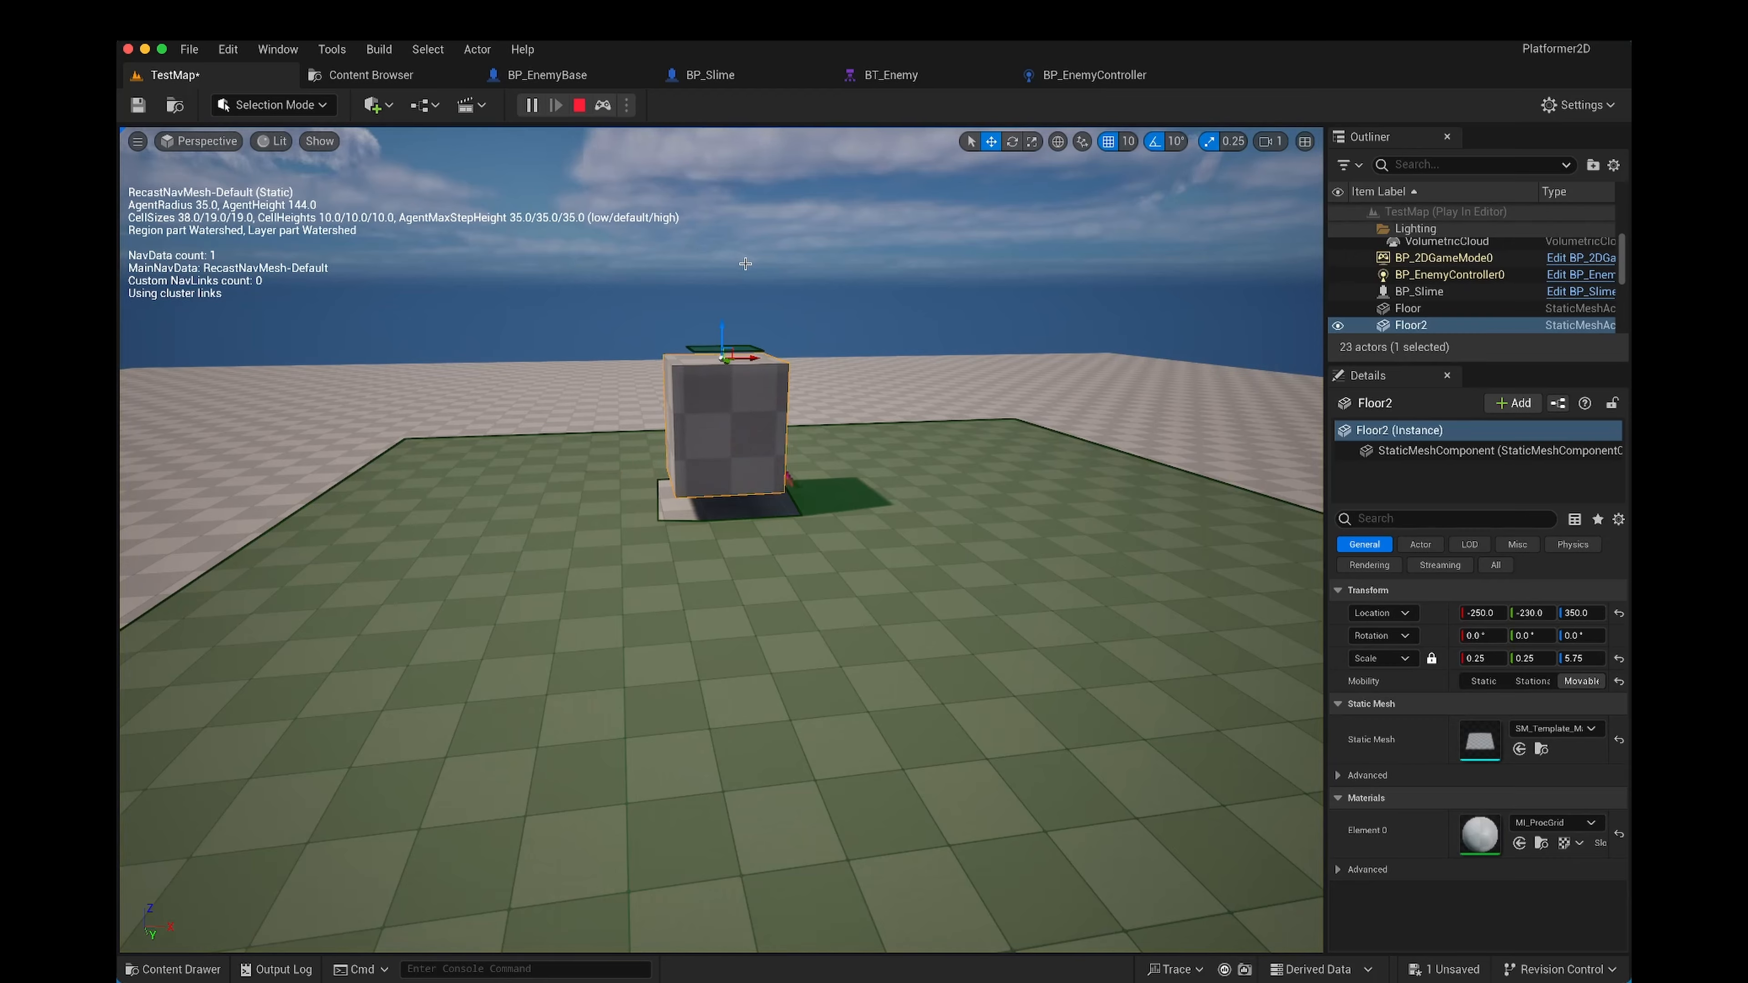
pyautogui.click(578, 105)
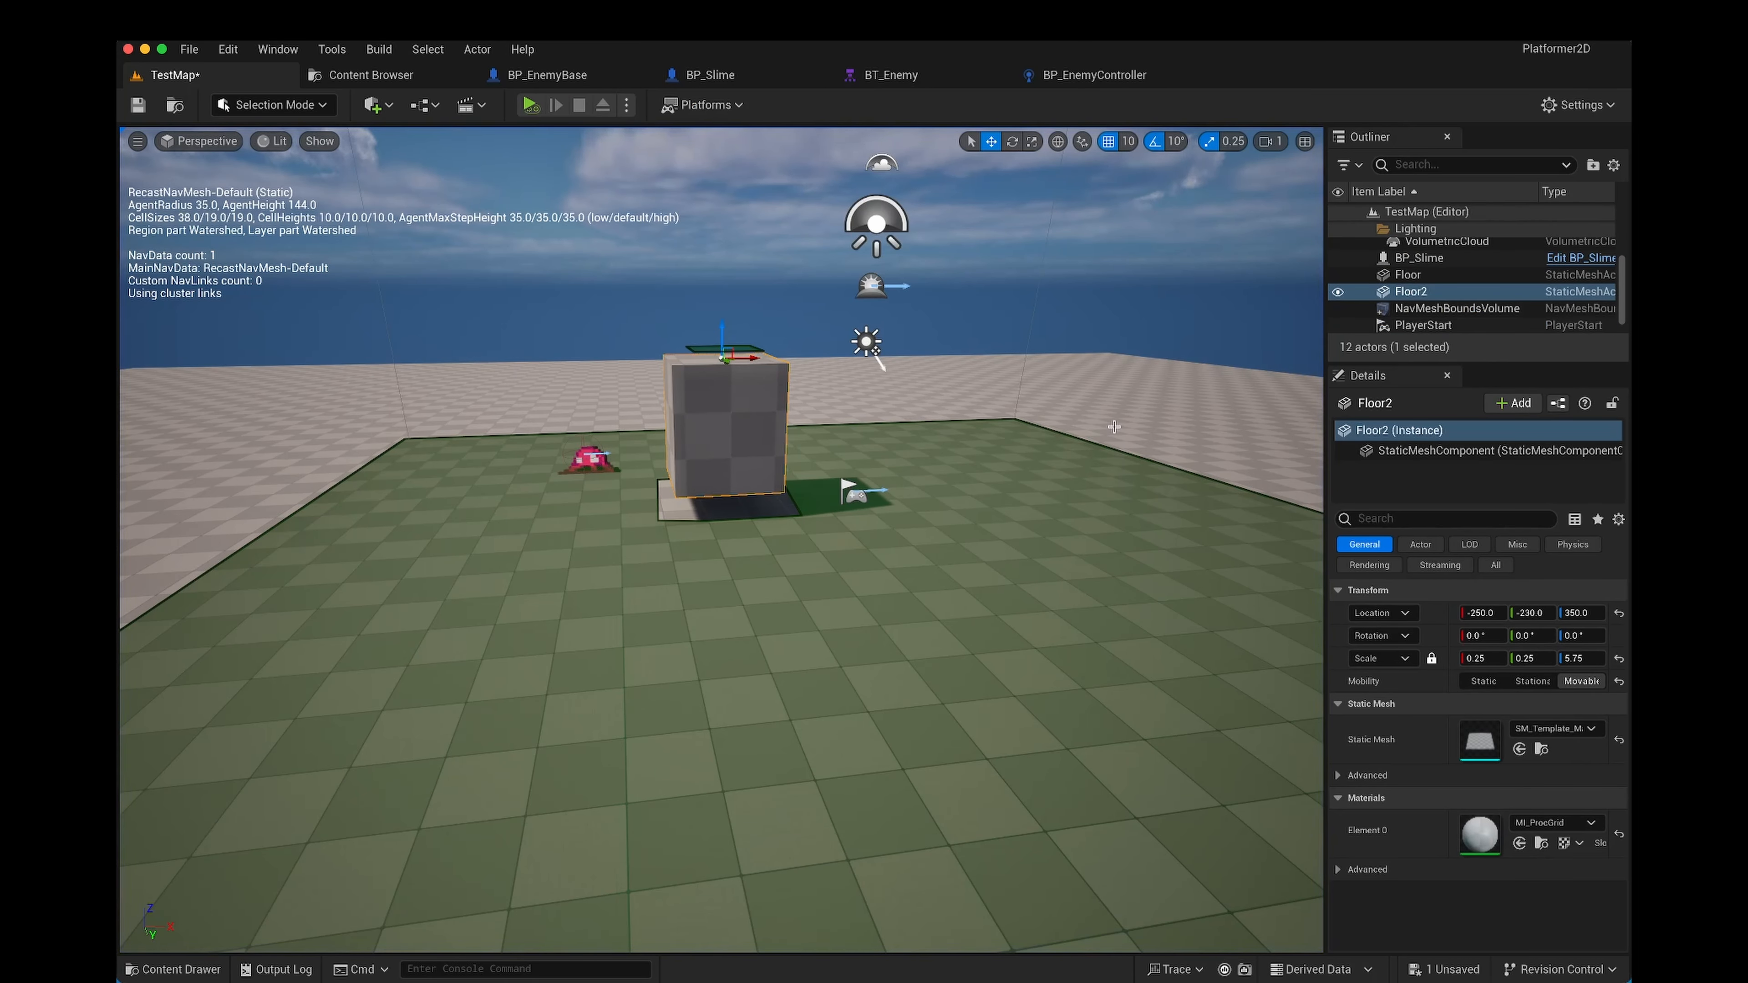